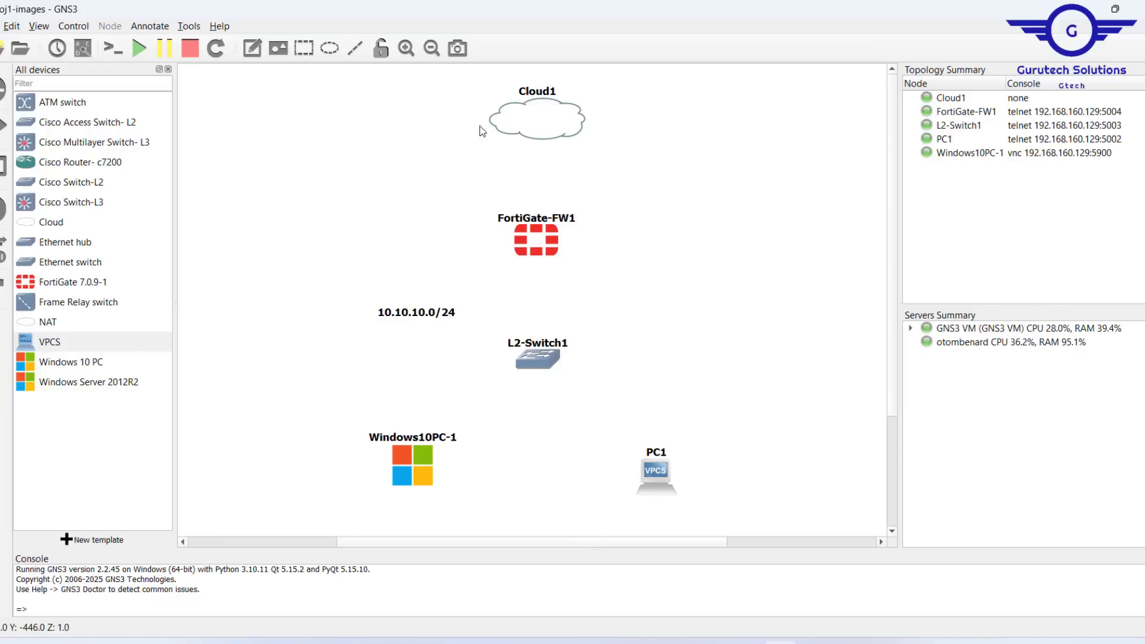
drag(441, 100, 684, 183)
drag(336, 287, 738, 519)
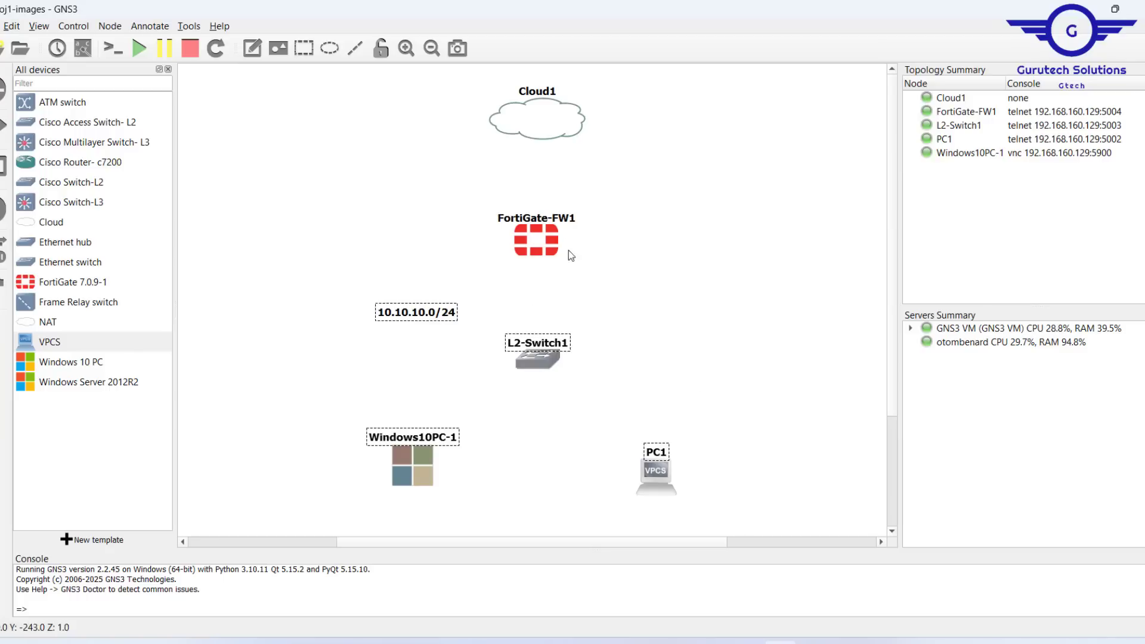
click(663, 337)
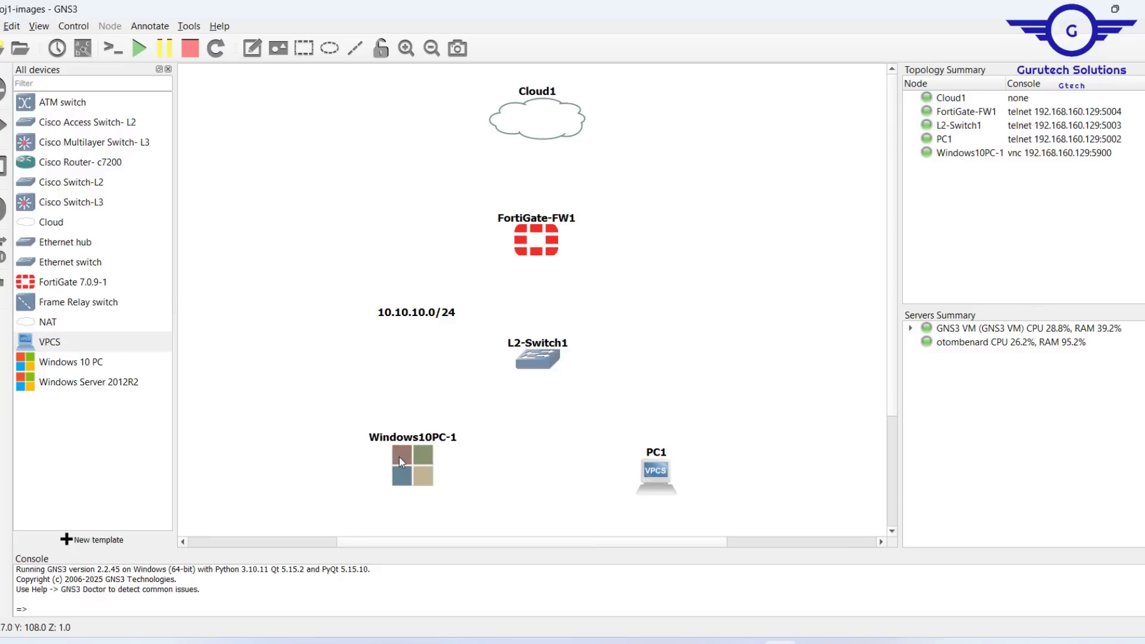
drag(332, 403, 788, 519)
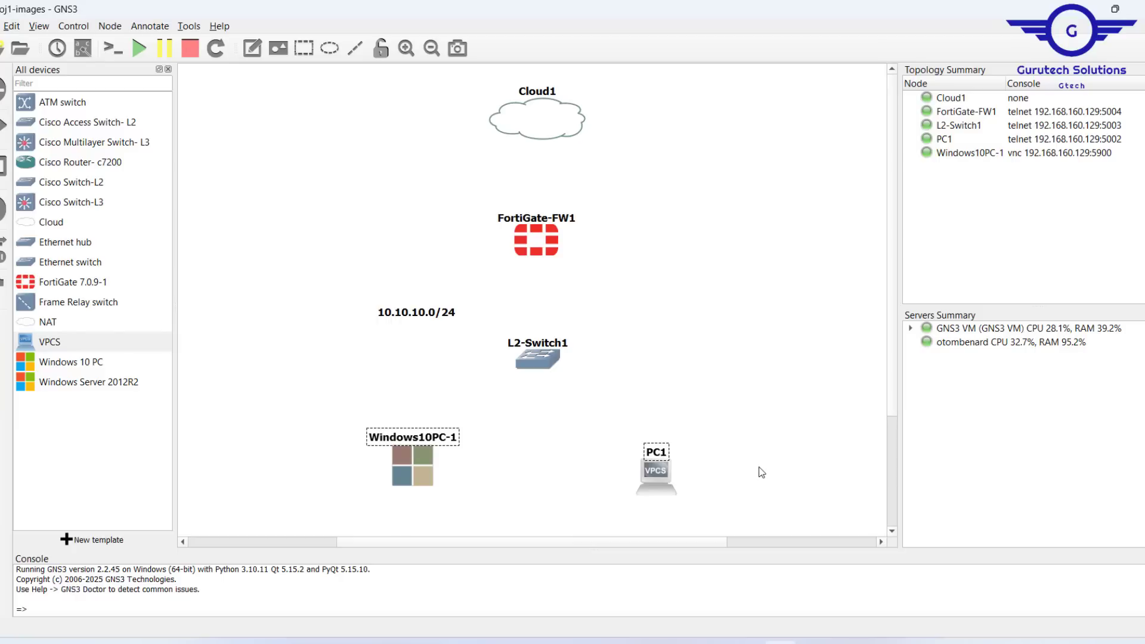
Step: Open the Windows10PC-1 VNC console, reposition it, then close it
double_click(402, 462)
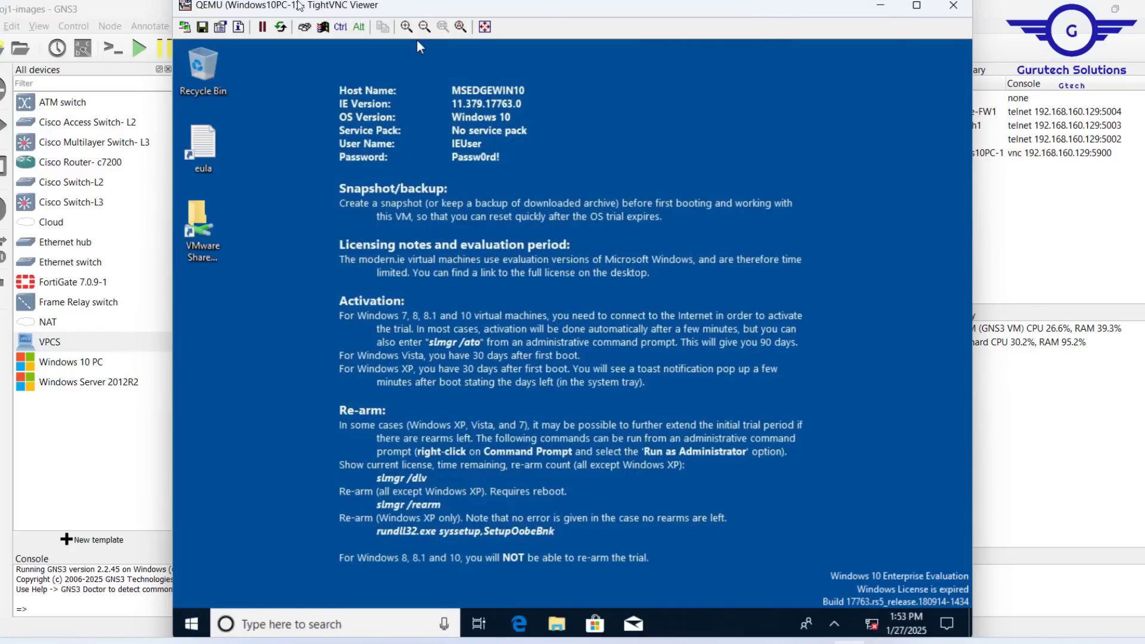
drag(301, 6, 301, 78)
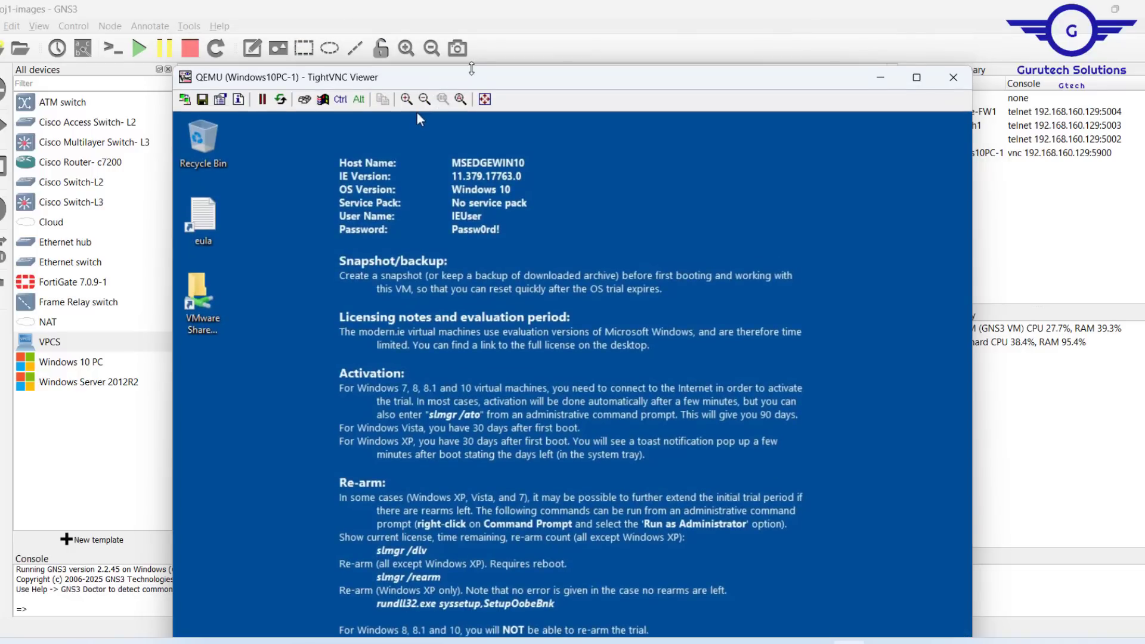
drag(482, 68, 486, 269)
click(620, 188)
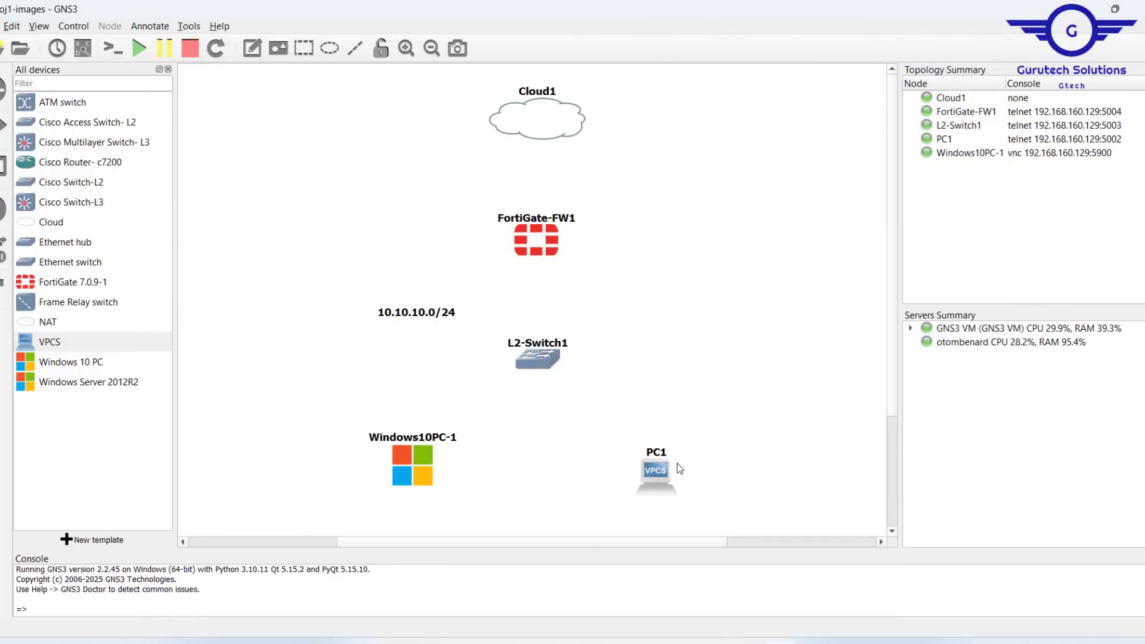
Step: Open the PC1 console and close the session
click(661, 478)
double_click(660, 479)
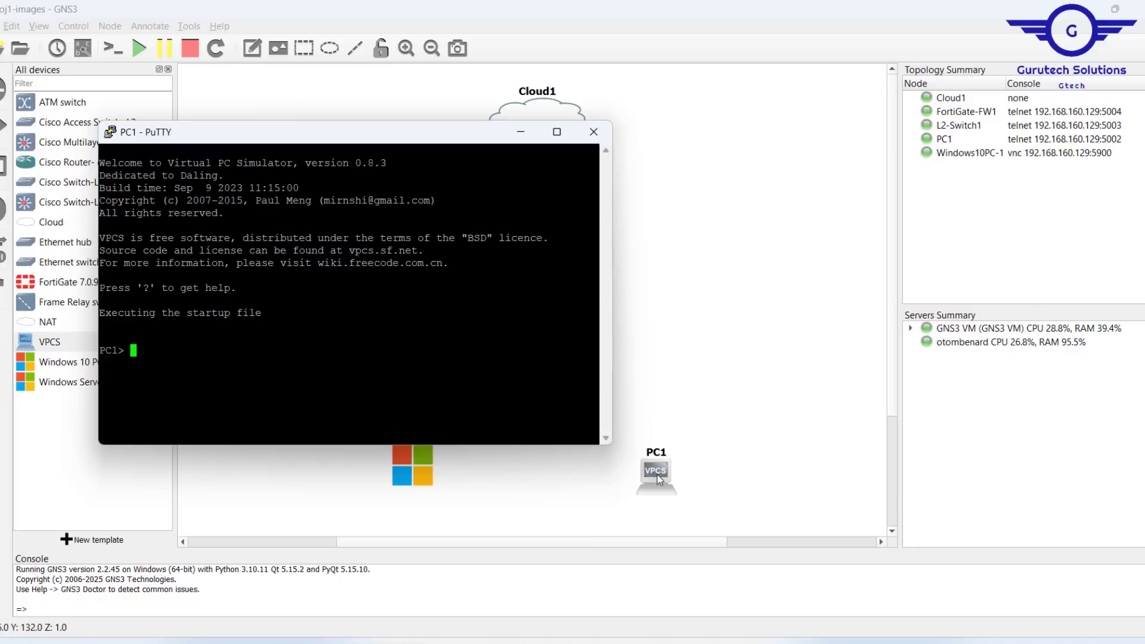
click(593, 133)
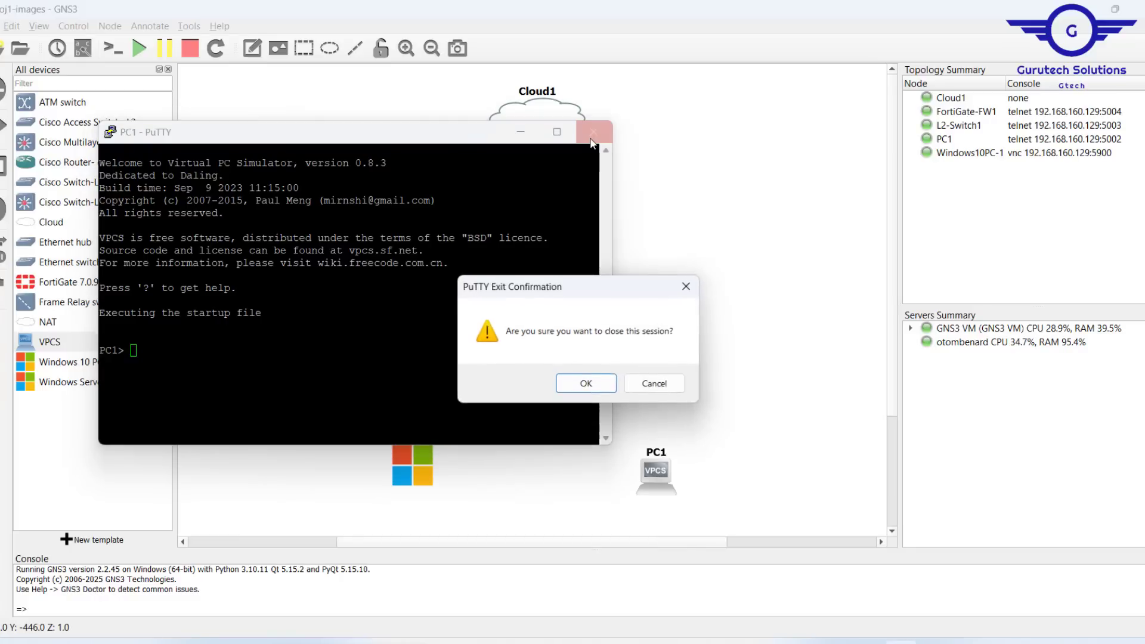
click(582, 389)
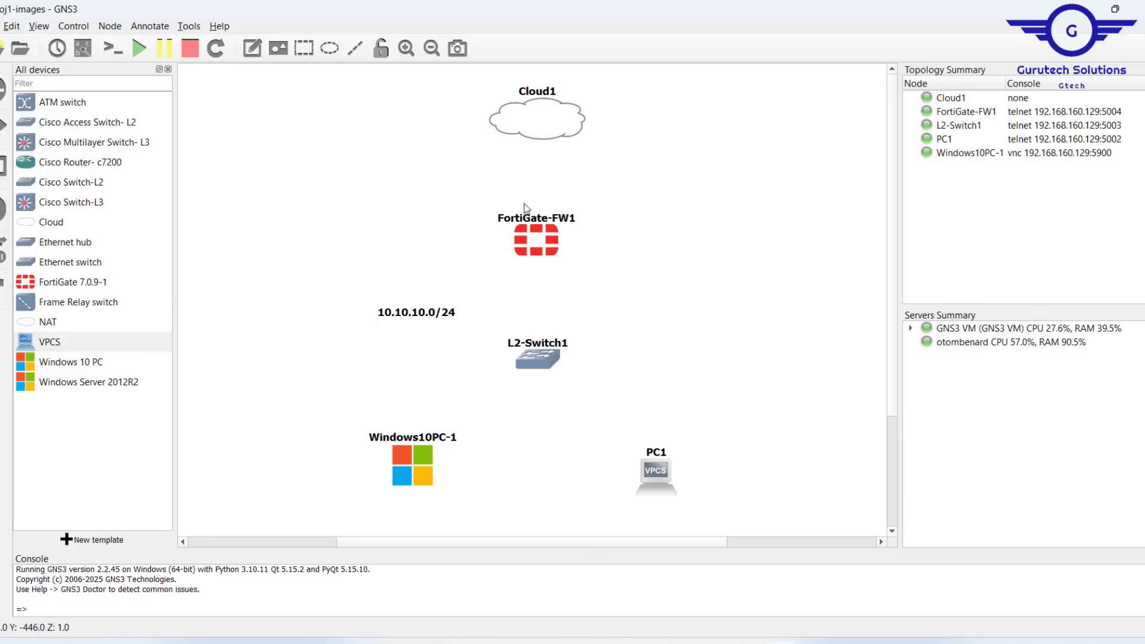
click(677, 641)
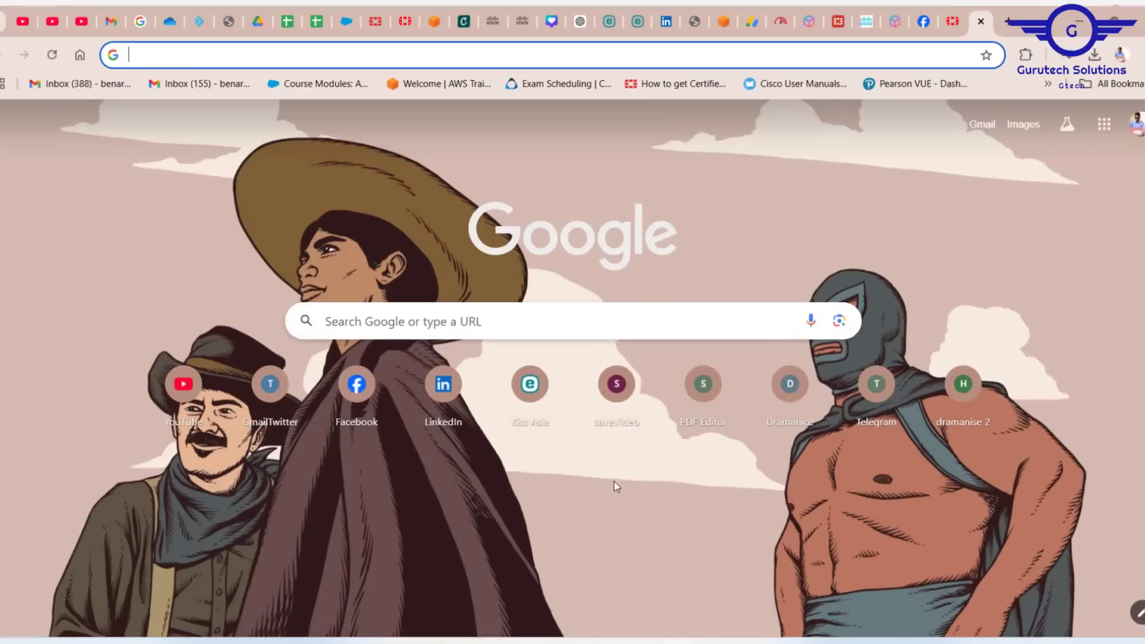
click(1083, 16)
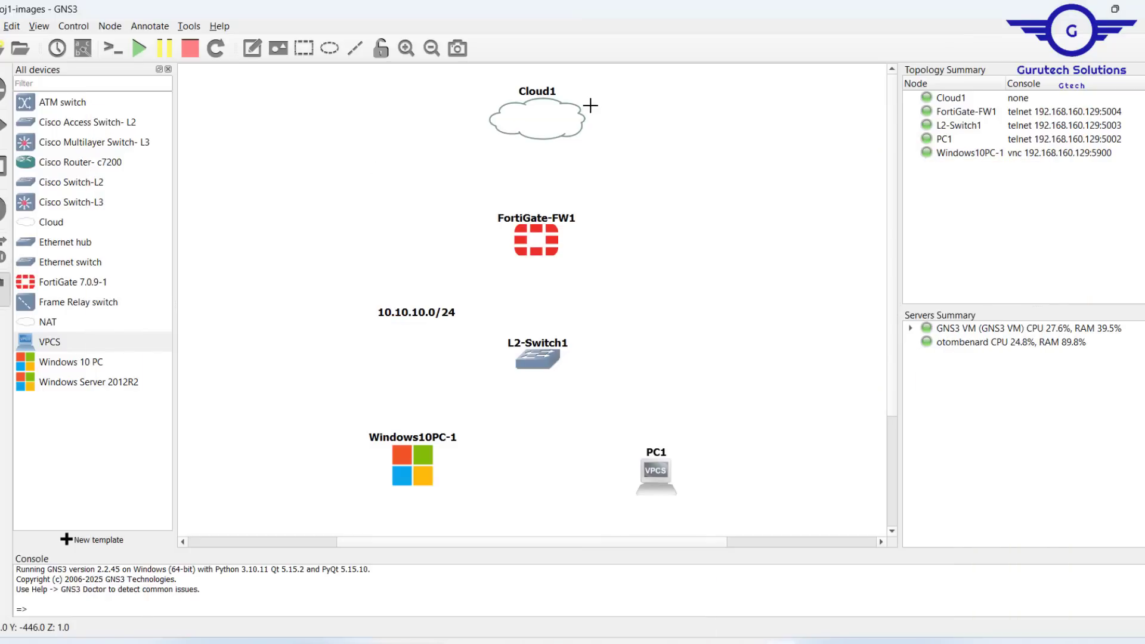
Step: Connect Cloud1 to FortiGate-FW1 with a link
click(562, 123)
click(598, 134)
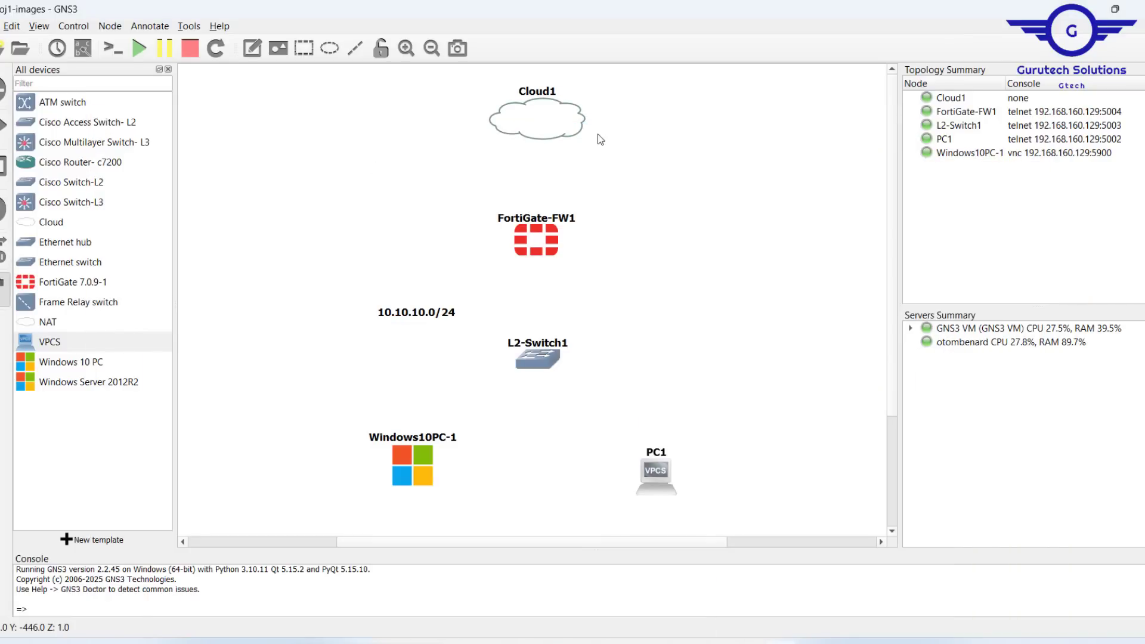
click(538, 236)
click(576, 251)
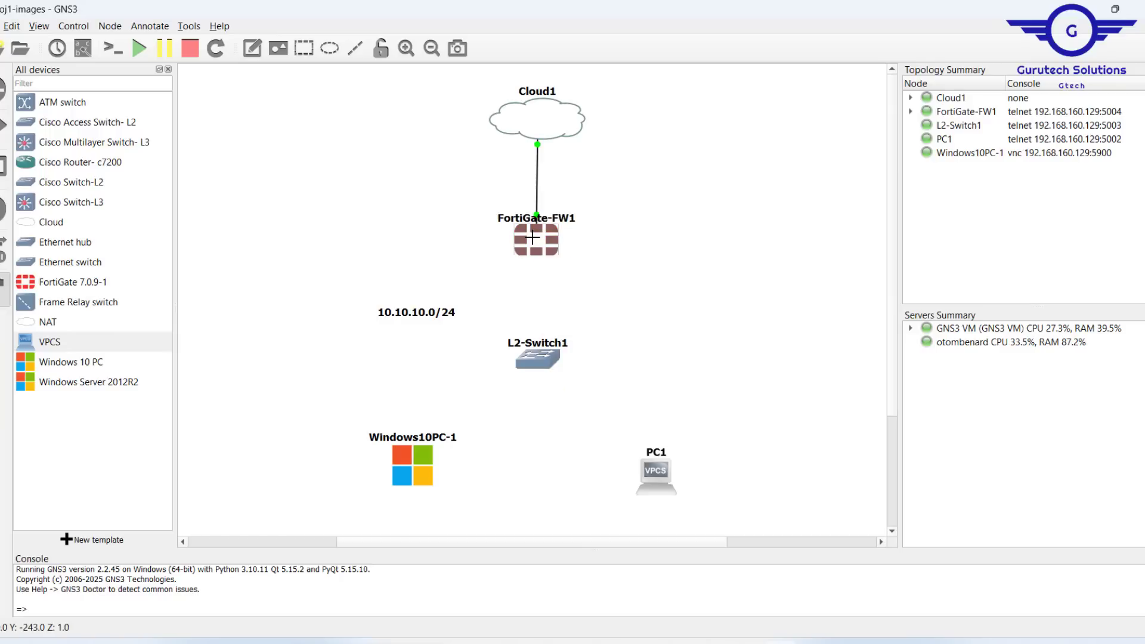
Step: Link FortiGate-FW1 to L2-Switch1 on Ethernet0/0
click(525, 237)
click(571, 264)
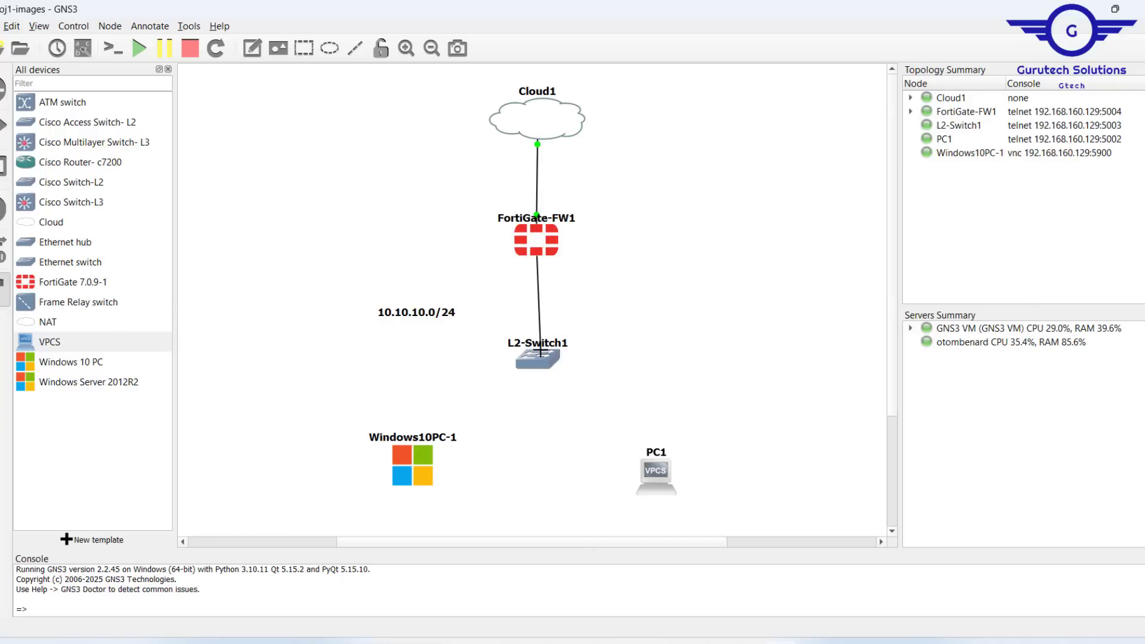
click(536, 360)
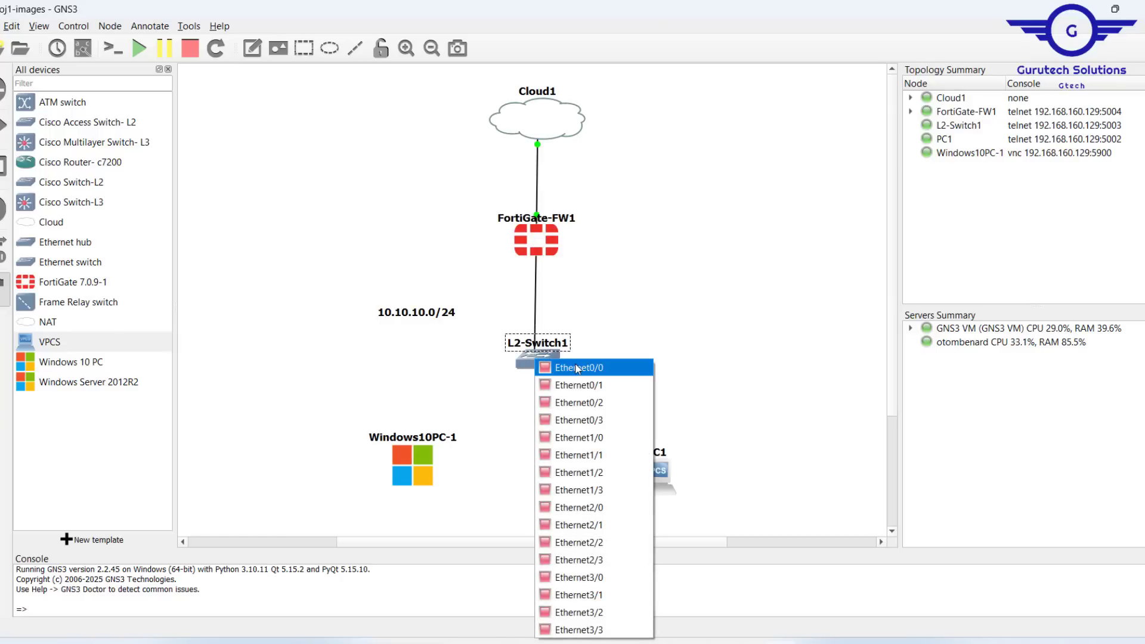
click(576, 369)
Step: Link L2-Switch1's Ethernet0/1 to Windows10PC-1
click(538, 360)
click(582, 387)
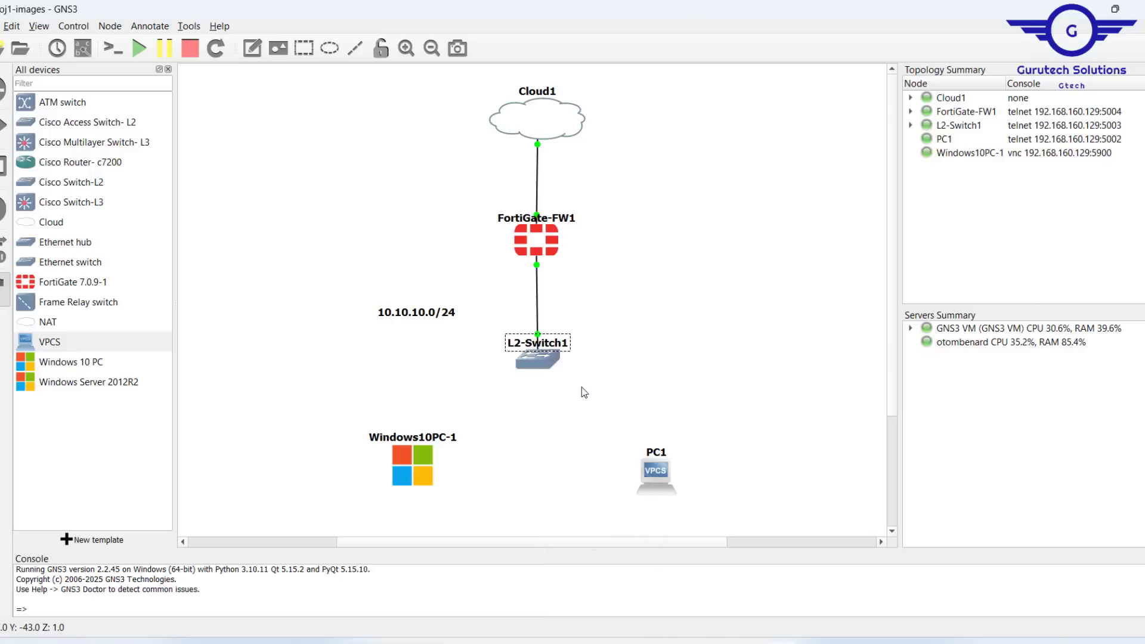
click(412, 466)
click(459, 476)
Step: Link L2-Switch1's Ethernet0/2 to PC1's Ethernet0
click(538, 358)
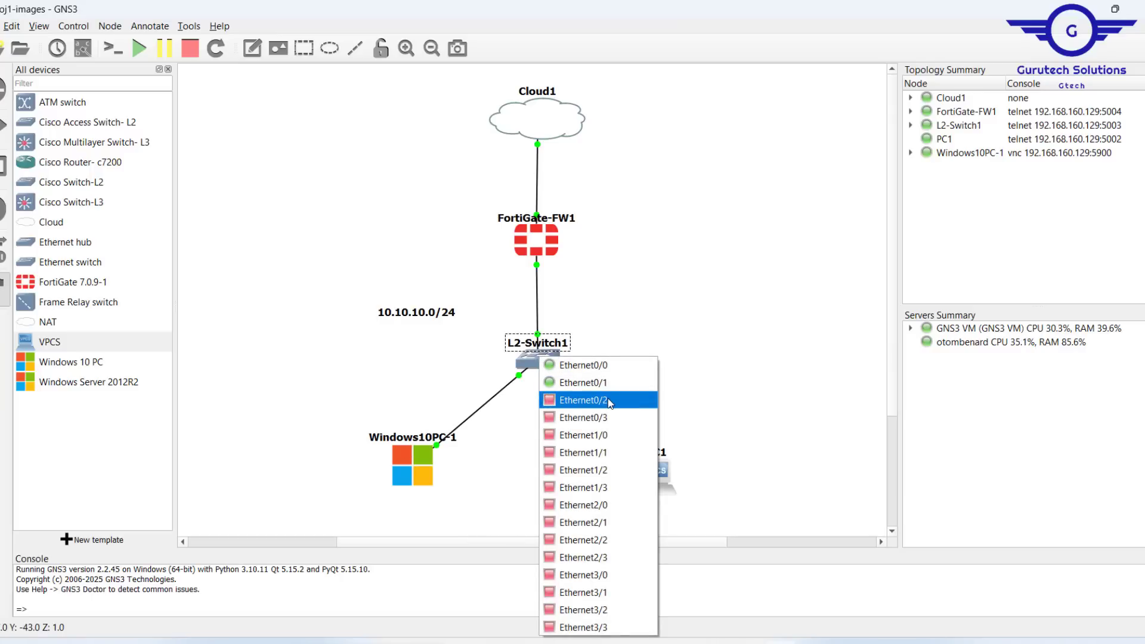
click(609, 401)
click(659, 473)
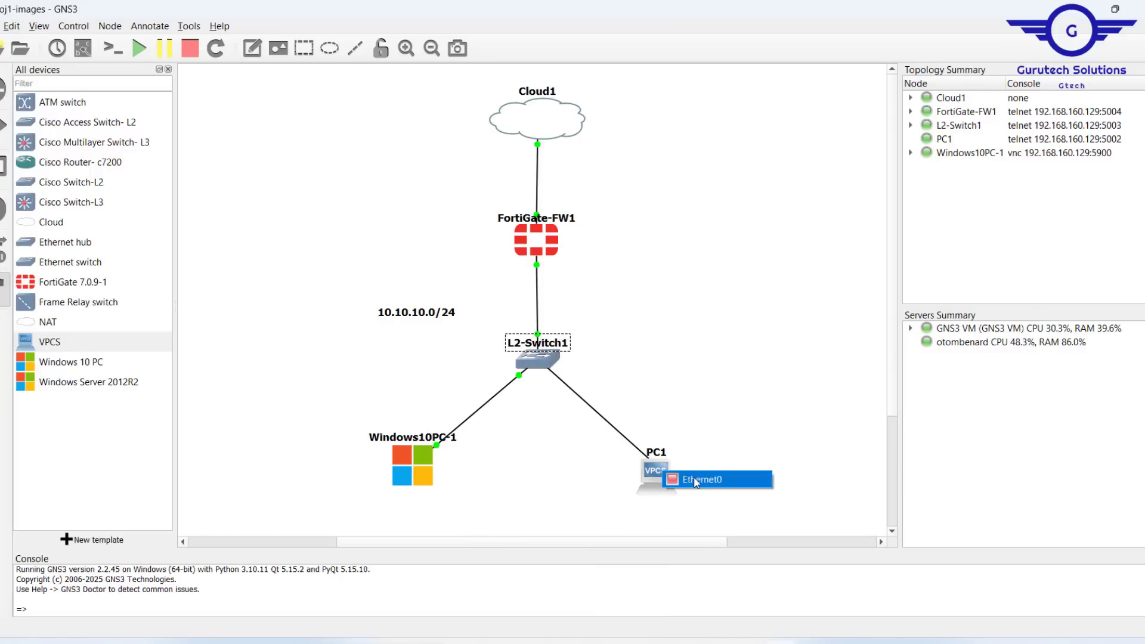
click(696, 483)
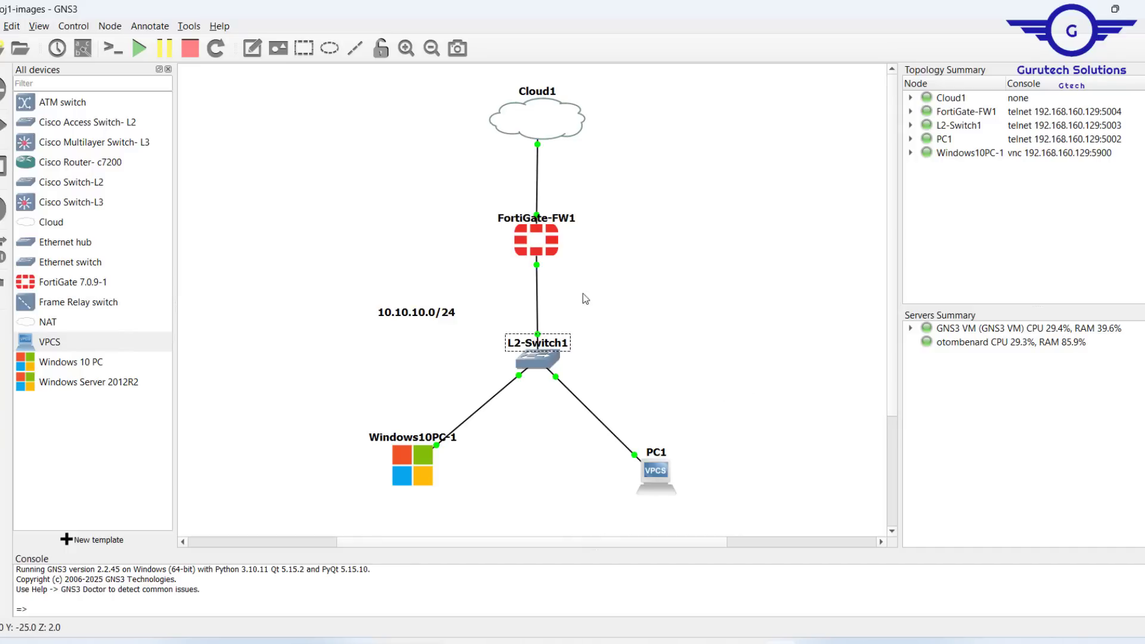
Step: Open the FortiGate-FW1 console and enter admin as the login name
mouse_move(538, 236)
mouse_down()
mouse_move(538, 258)
mouse_move(540, 238)
mouse_up()
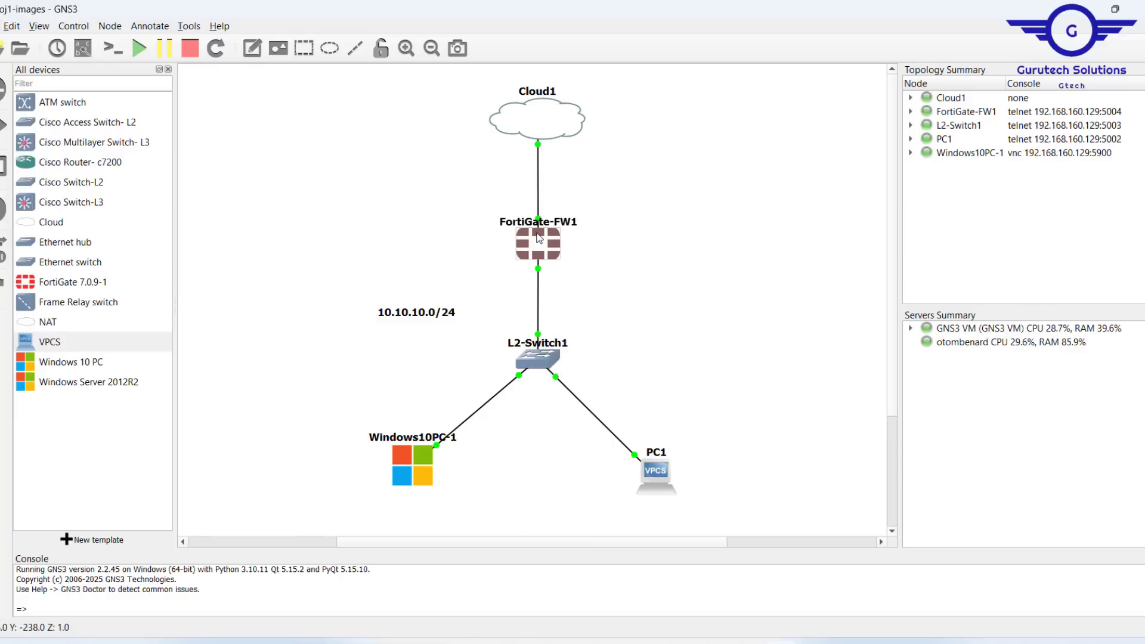
drag(454, 206, 645, 270)
double_click(548, 244)
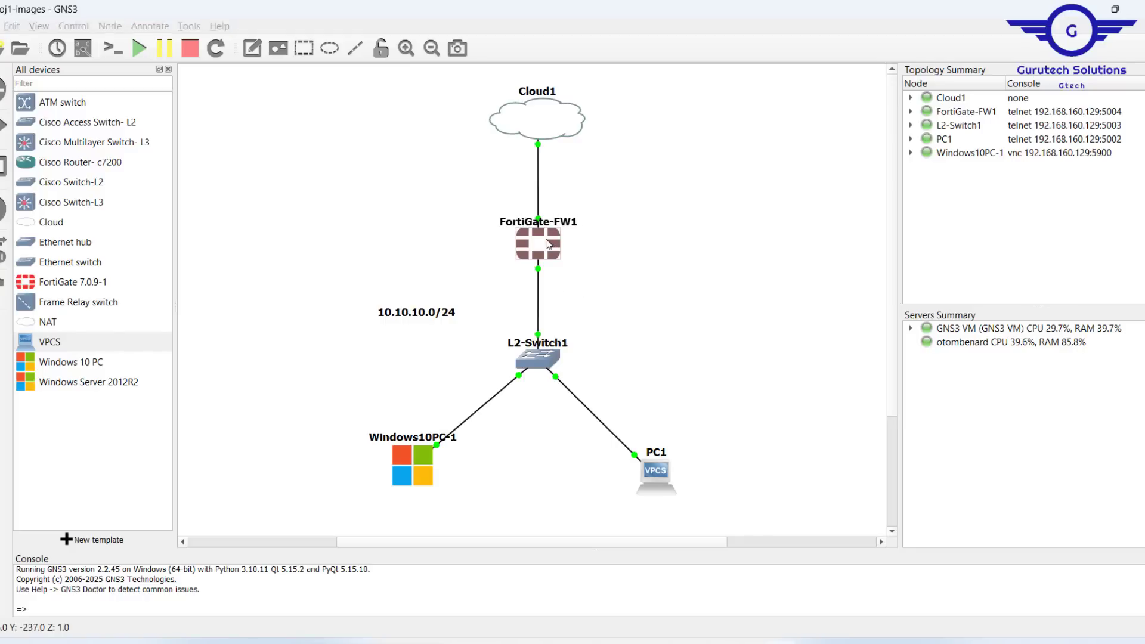
drag(398, 161, 627, 138)
text(admi n)
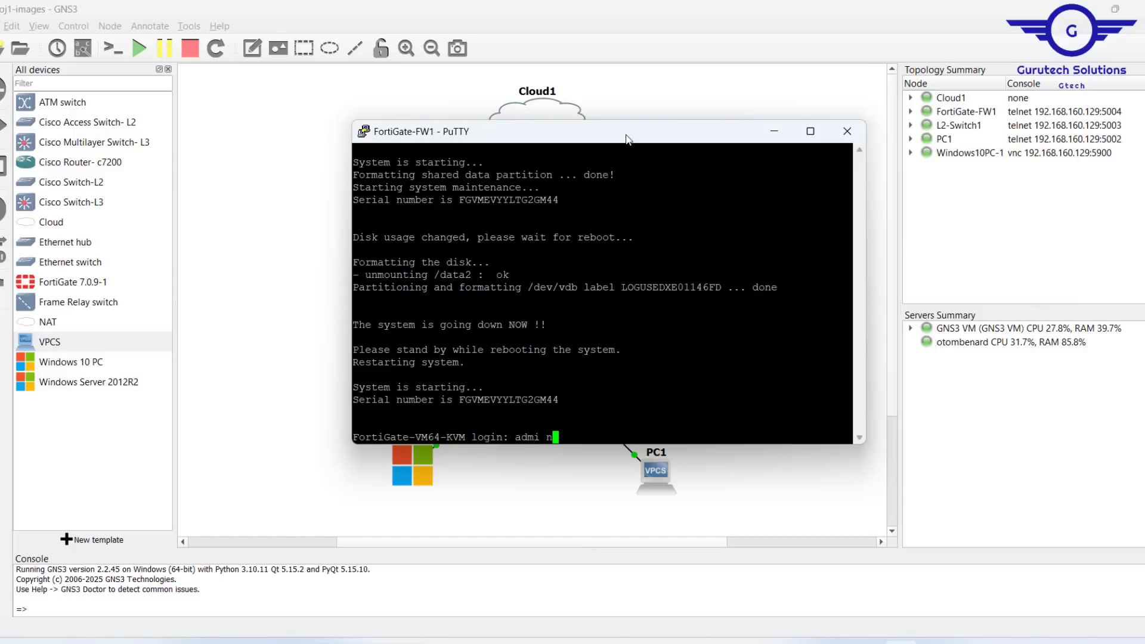
key(BackSpace)
text(n)
key(Return)
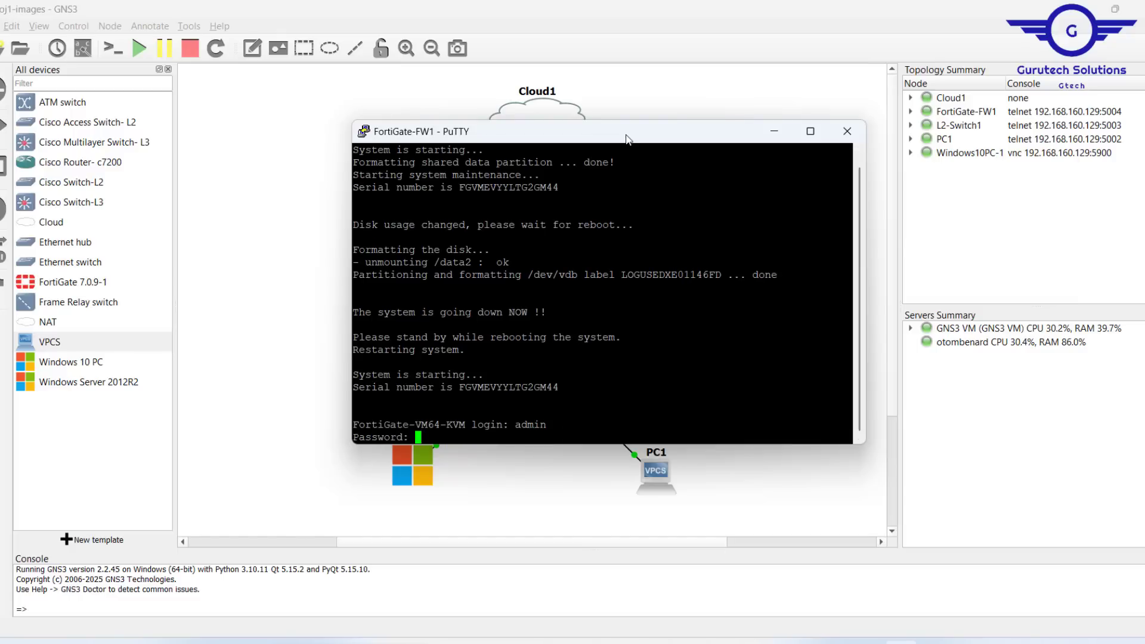
Step: Submit the empty default password and set and confirm a new admin password
key(Return)
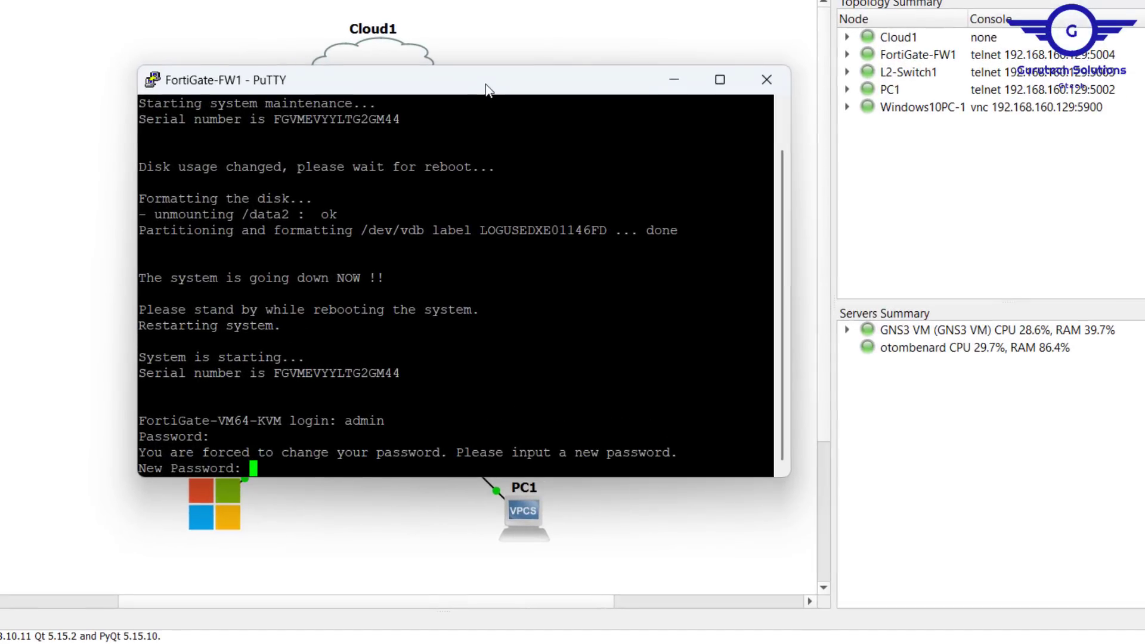
key(Return)
key(Return)
key(Return)
key(Return)
key(Return)
key(Return)
key(Return)
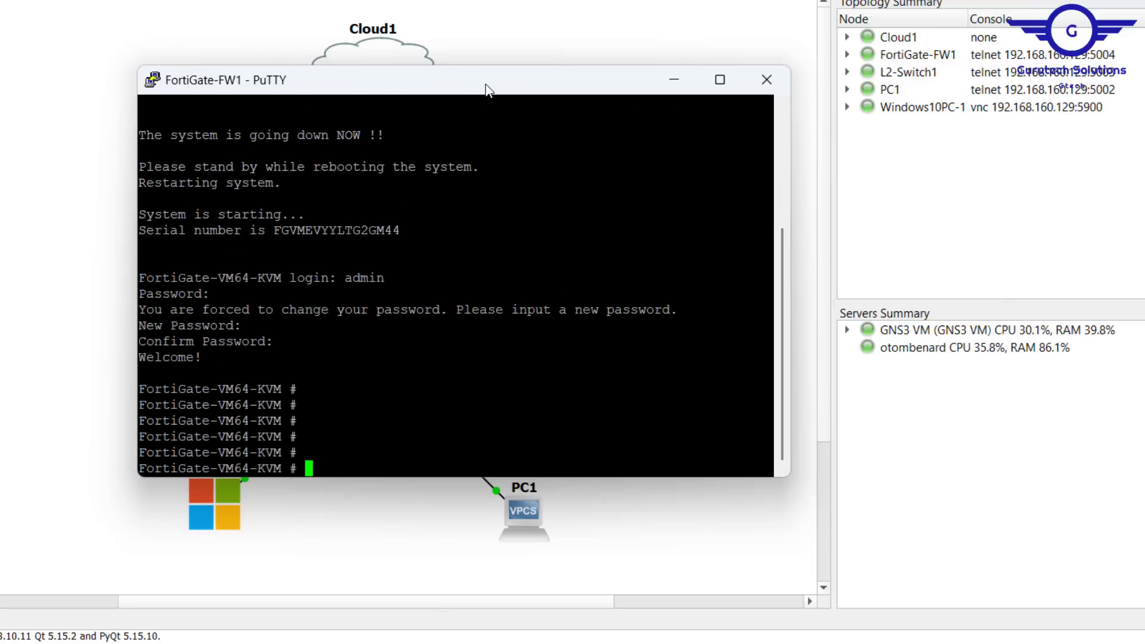
Step: Enter the global system configuration with conf sys gl
text(conf)
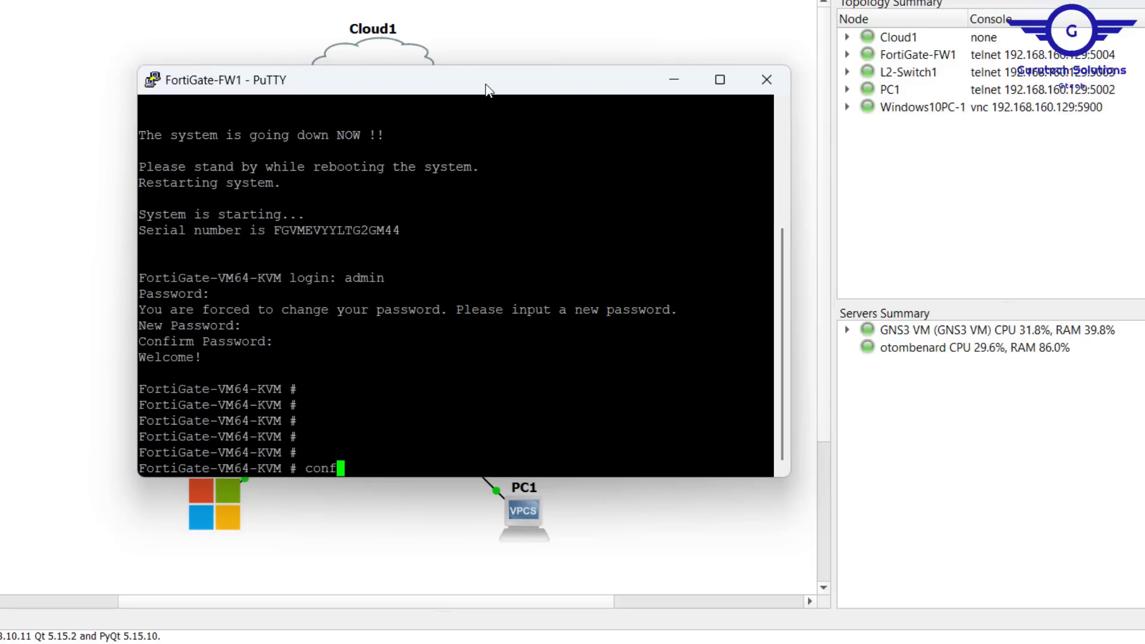
text( sys gl)
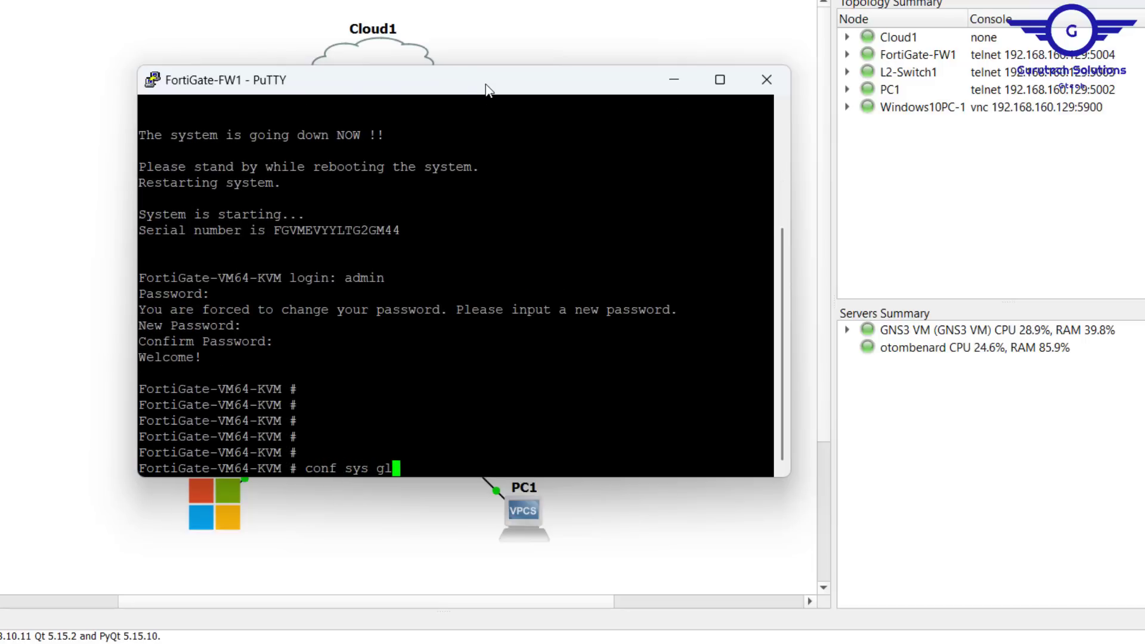
key(Return)
key(Return)
key(Return)
key(Return)
Step: Set the firewall hostname to GTECH-FW-TEST
text(set)
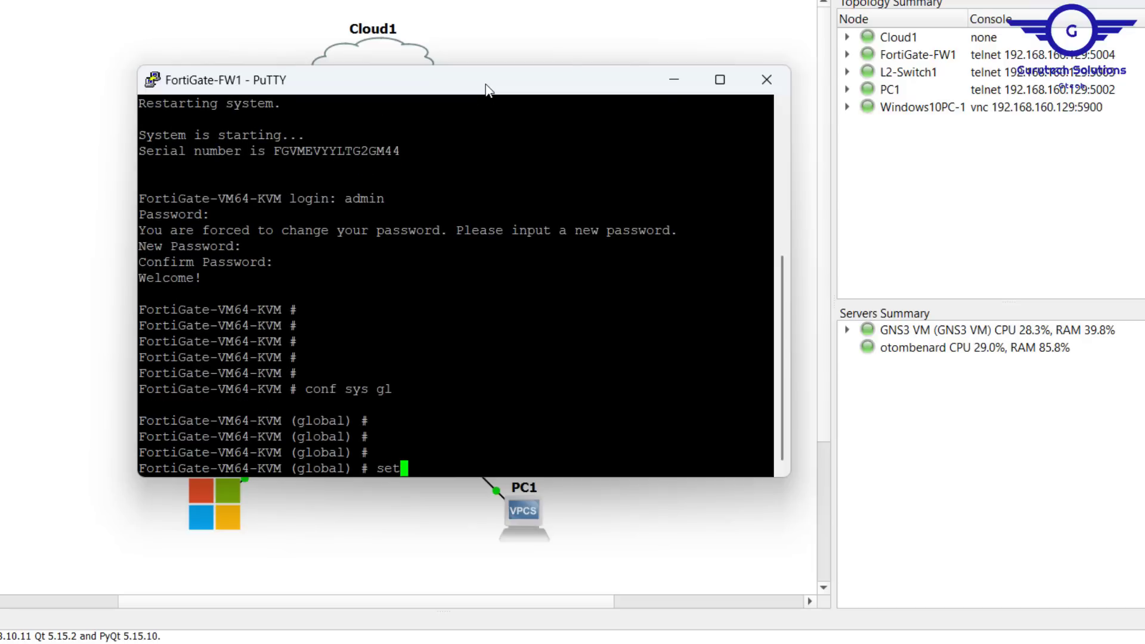
text( hostname )
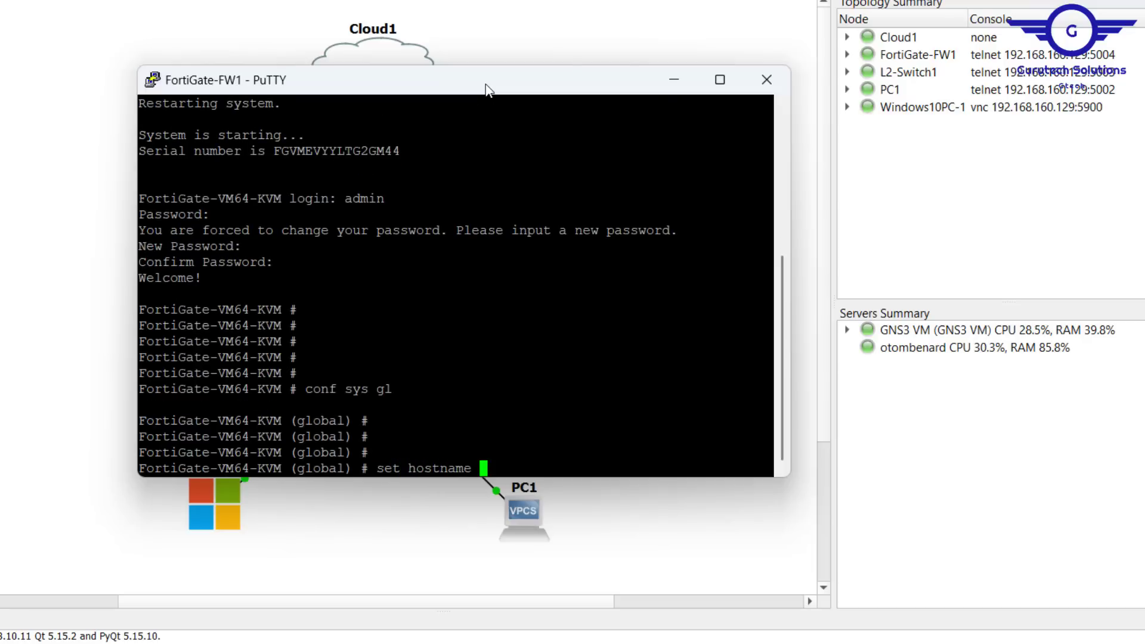
text(GTECH)
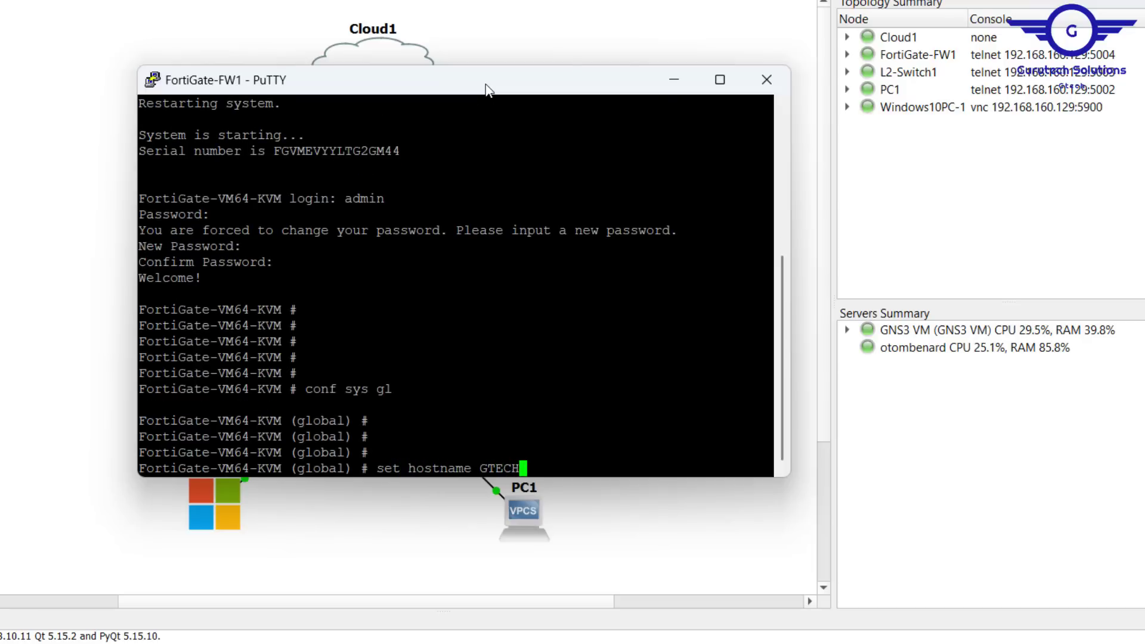
text(-FW-TEST)
key(Return)
key(Return)
key(Return)
key(Return)
key(Return)
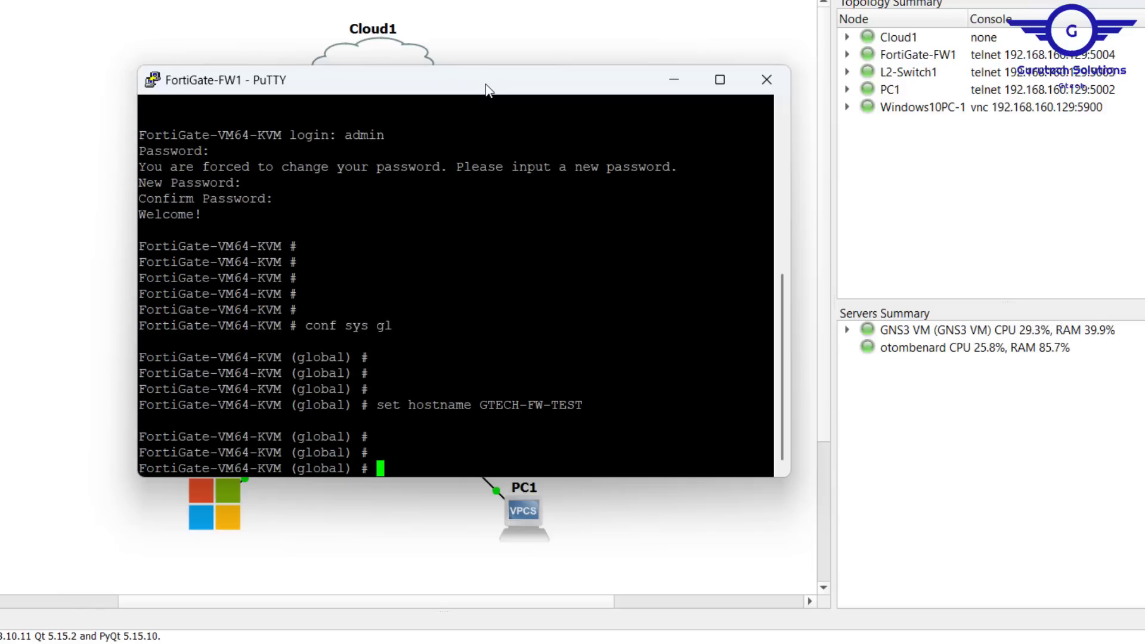
Step: Leave the configuration mode with end and close the FortiGate console
text(end)
key(Return)
key(Return)
key(Return)
key(Return)
key(Return)
key(Return)
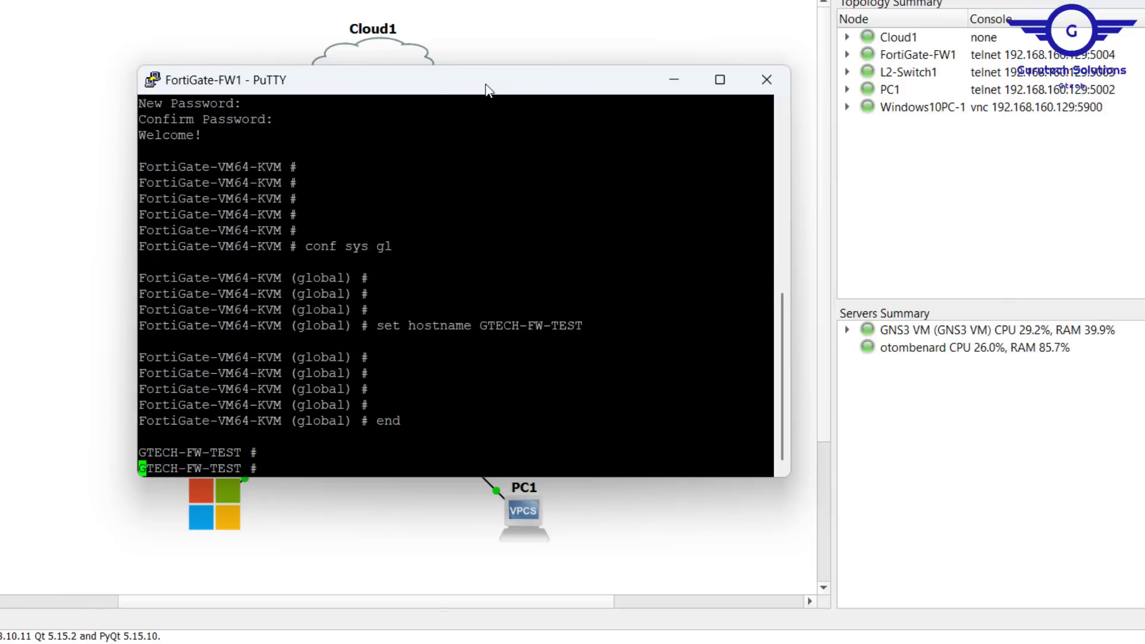
click(563, 38)
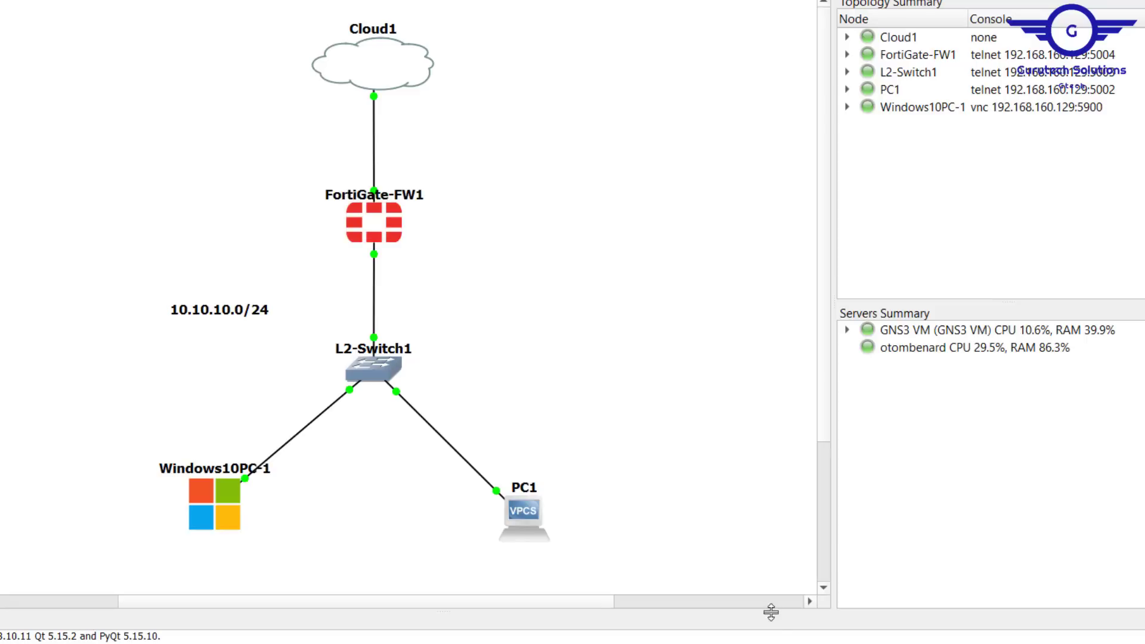
Step: Check the GNS3 VM status screen, then return to the GNS3 project
key(alt+Tab)
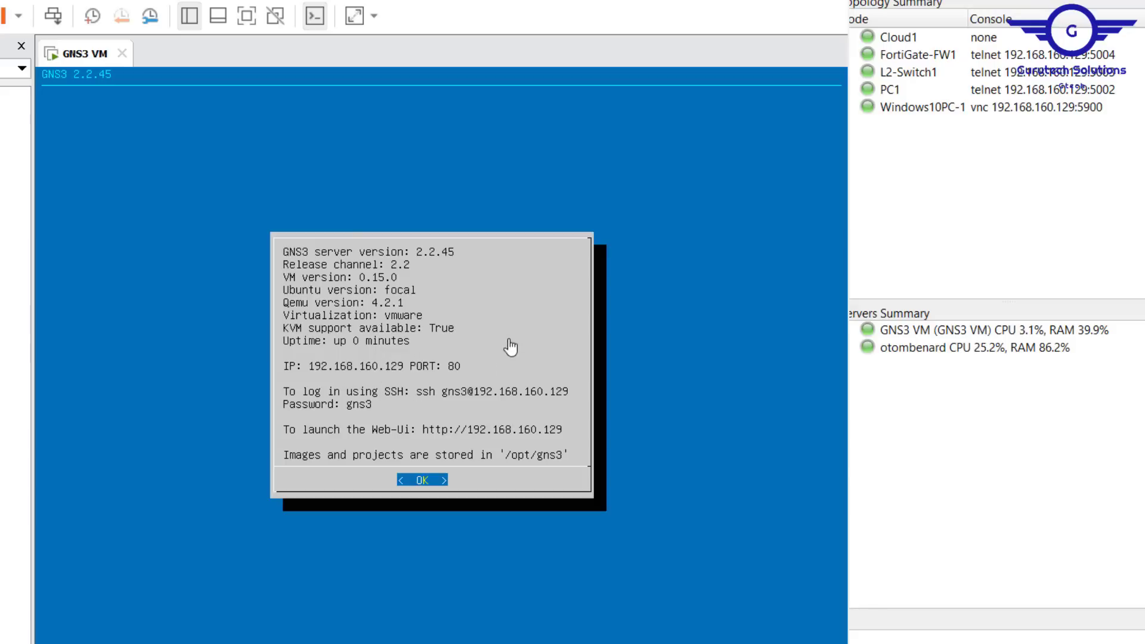
click(879, 185)
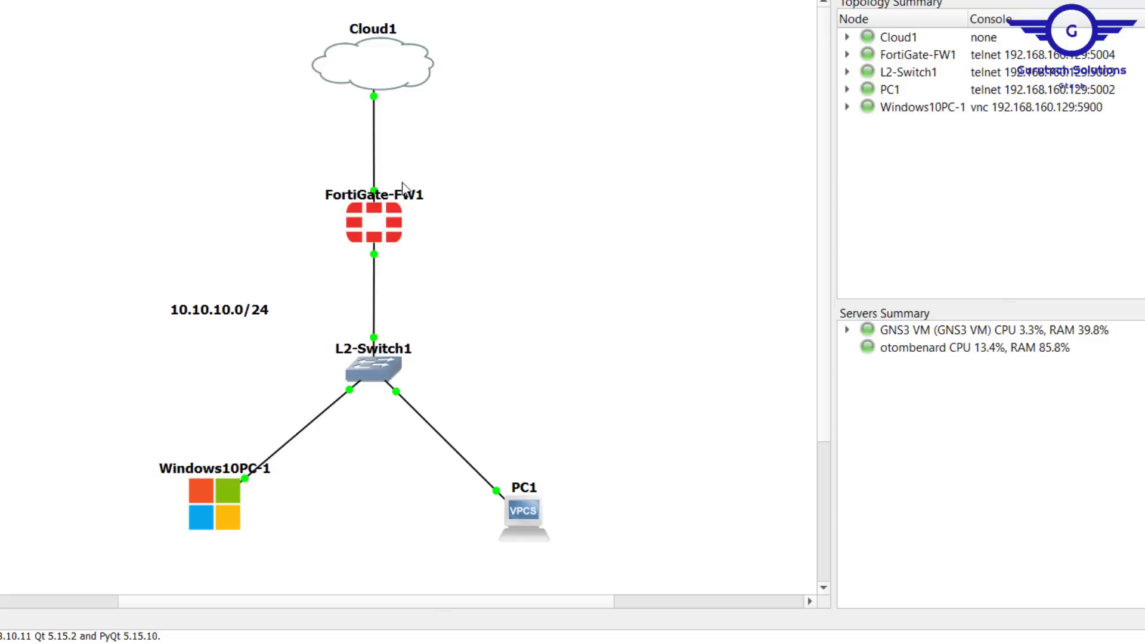
Step: Reopen the FortiGate console and enter the system interface configuration with conf sys int
double_click(388, 224)
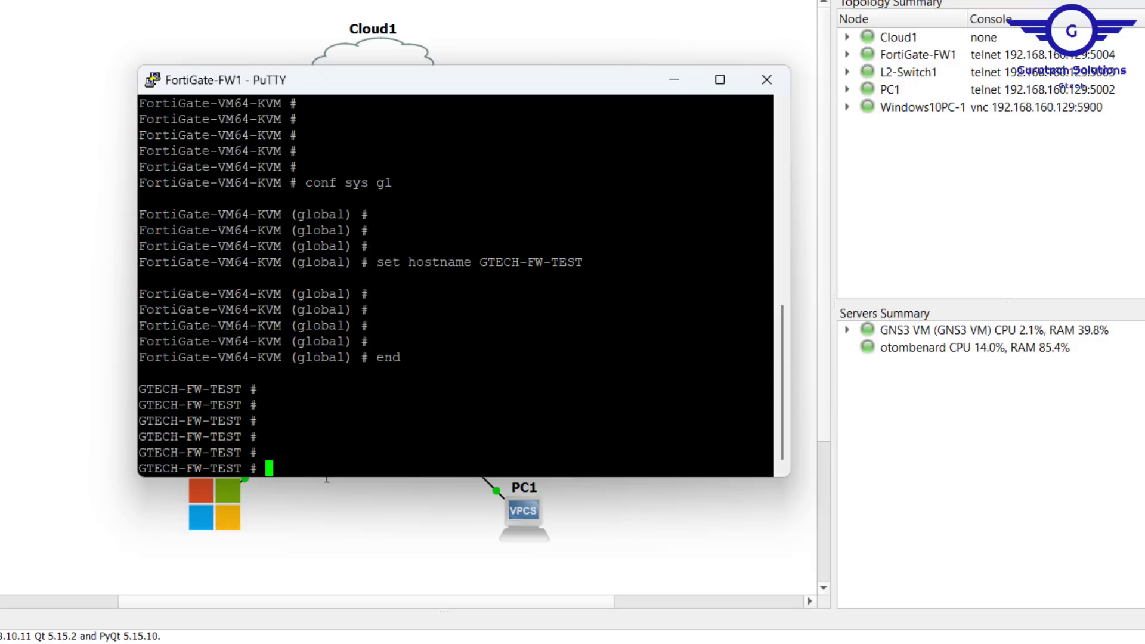
text(conf sys int)
key(Return)
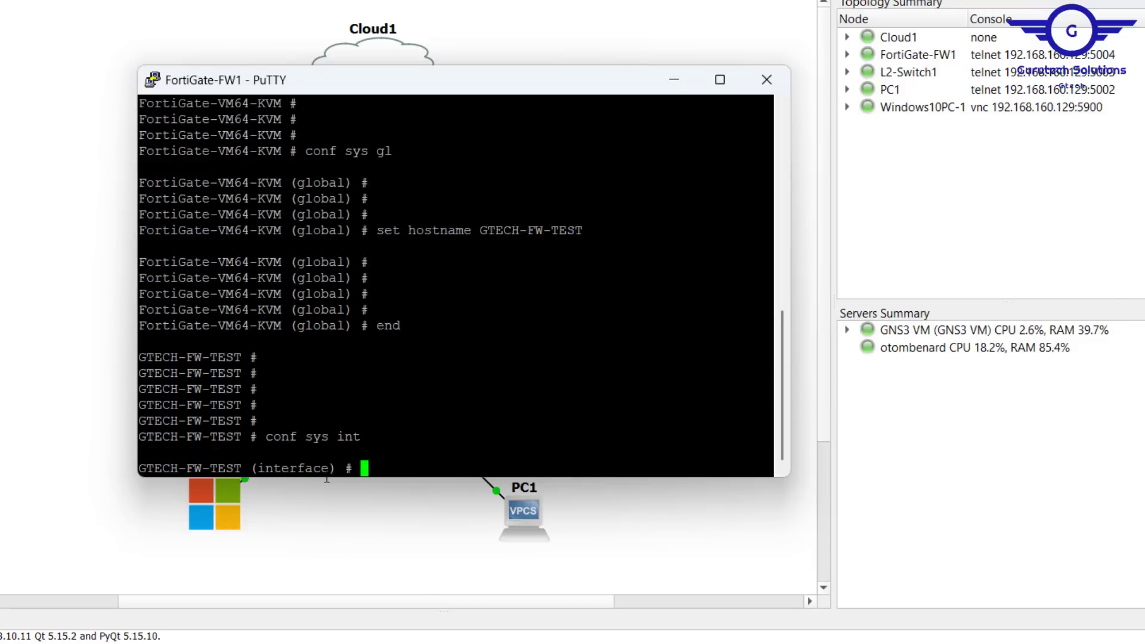
Step: Select port1 for editing with edit port1
key(Return)
key(Return)
key(Return)
key(Return)
key(Return)
text(ed)
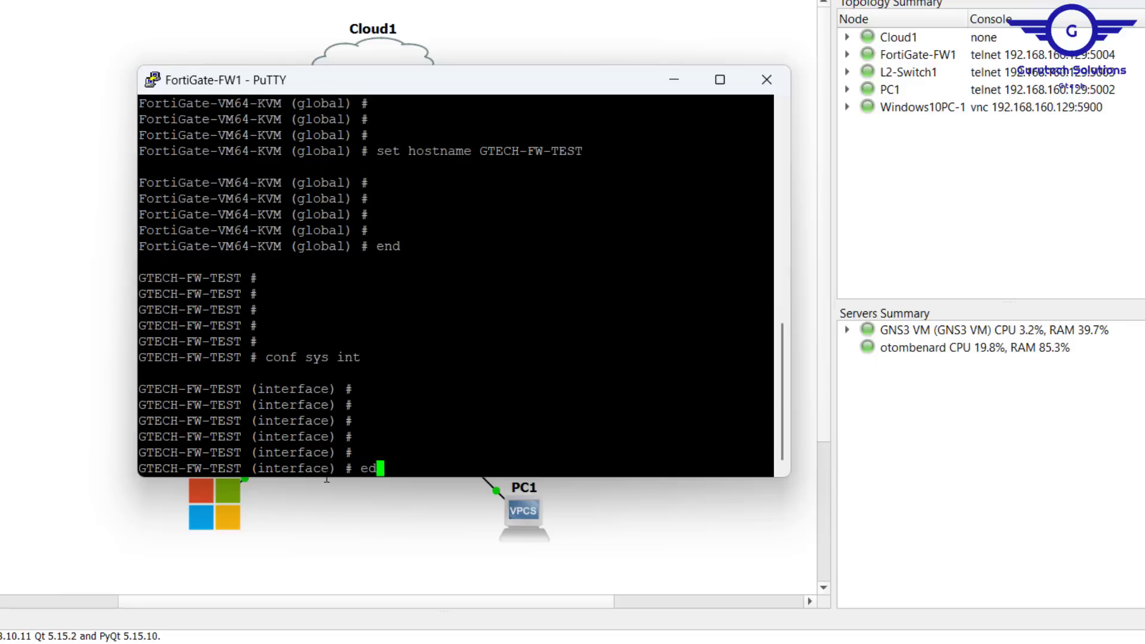
text(it port1)
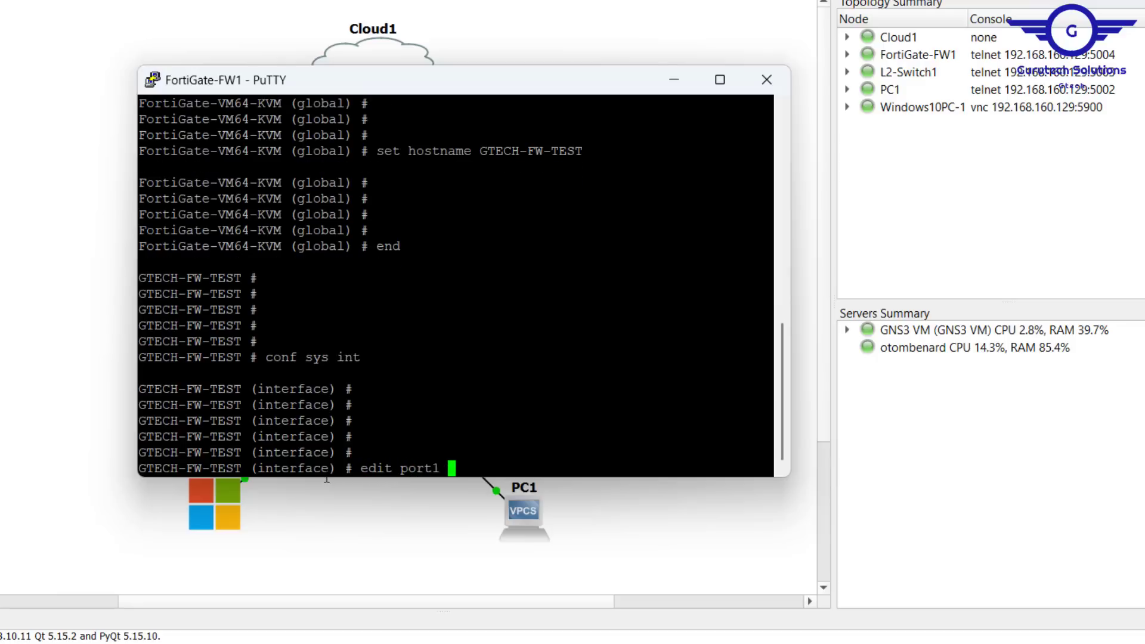
key(Return)
Step: Reopen the FortiGate console and display port1's current configuration with show
click(35, 273)
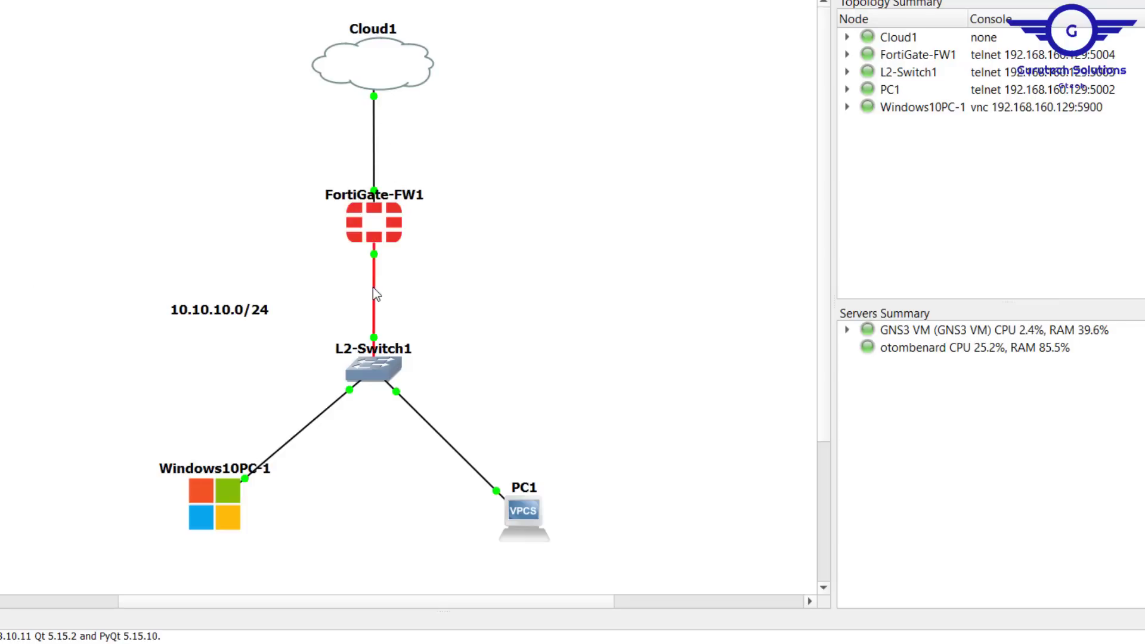
double_click(384, 213)
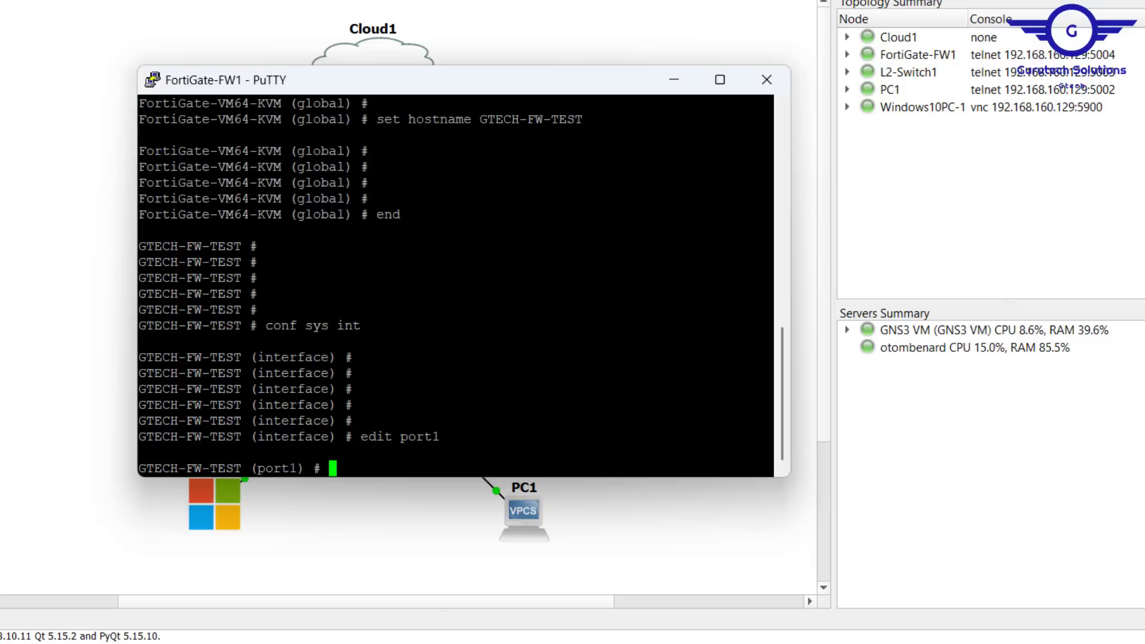
text(show)
key(Return)
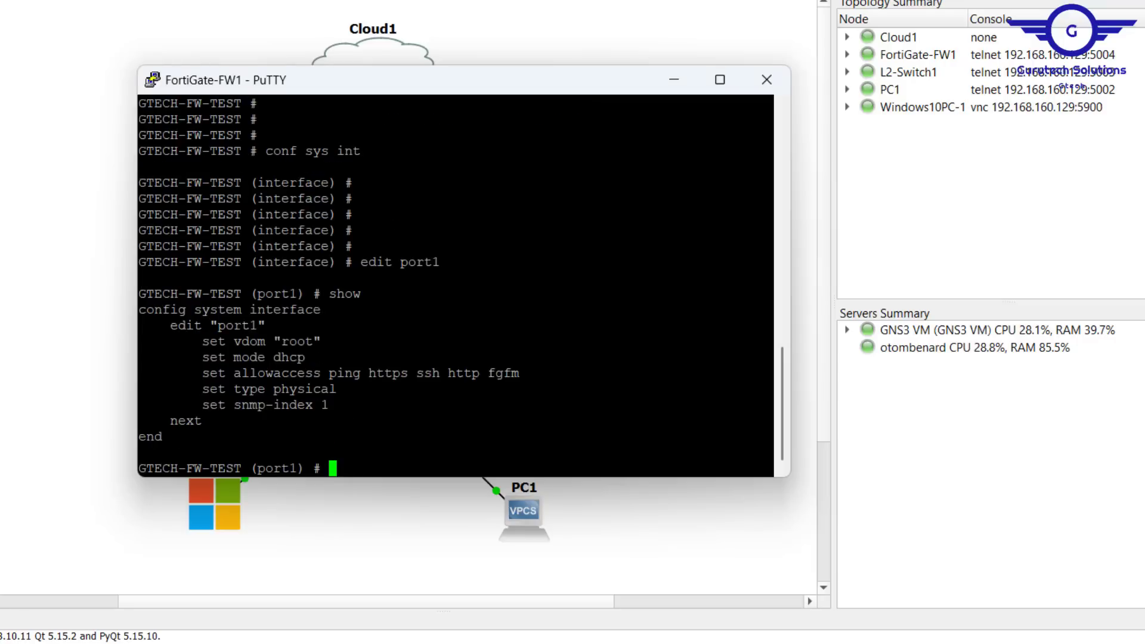
Step: Set port1's addressing mode to static
drag(537, 357, 205, 357)
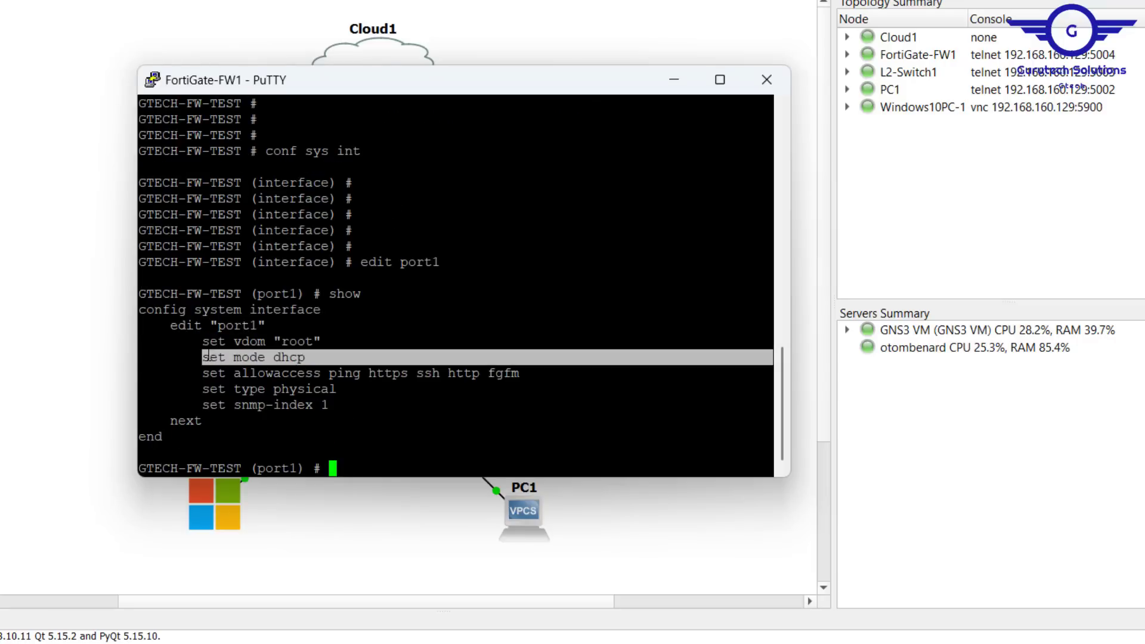
right_click(206, 357)
key(Up)
key(BackSpace)
key(BackSpace)
key(BackSpace)
key(BackSpace)
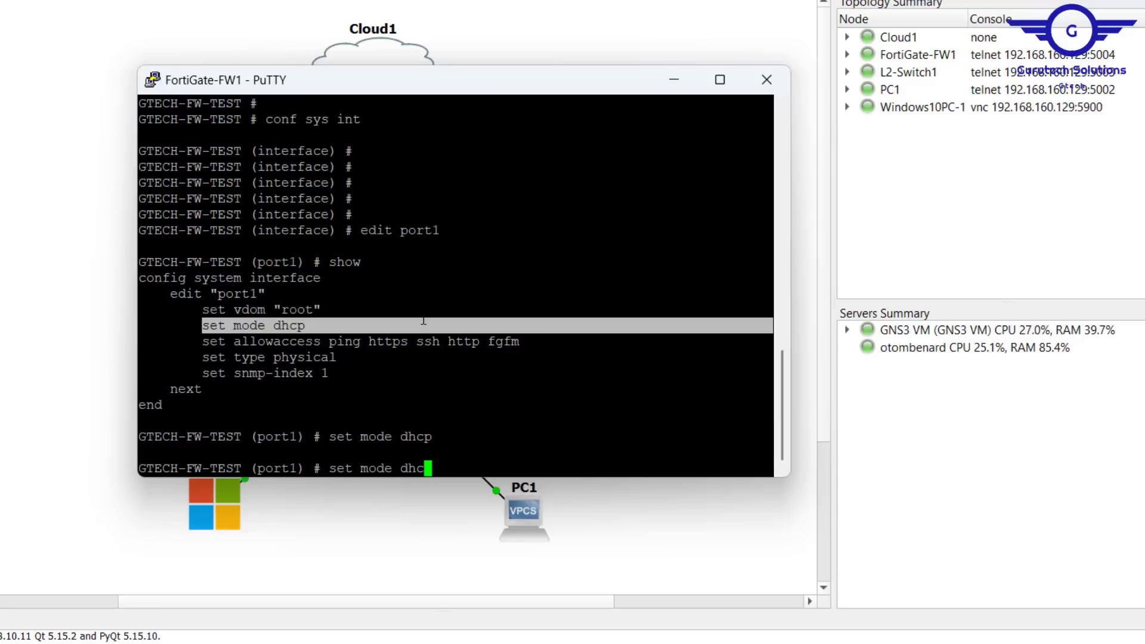
text(static)
key(Return)
key(Return)
key(Return)
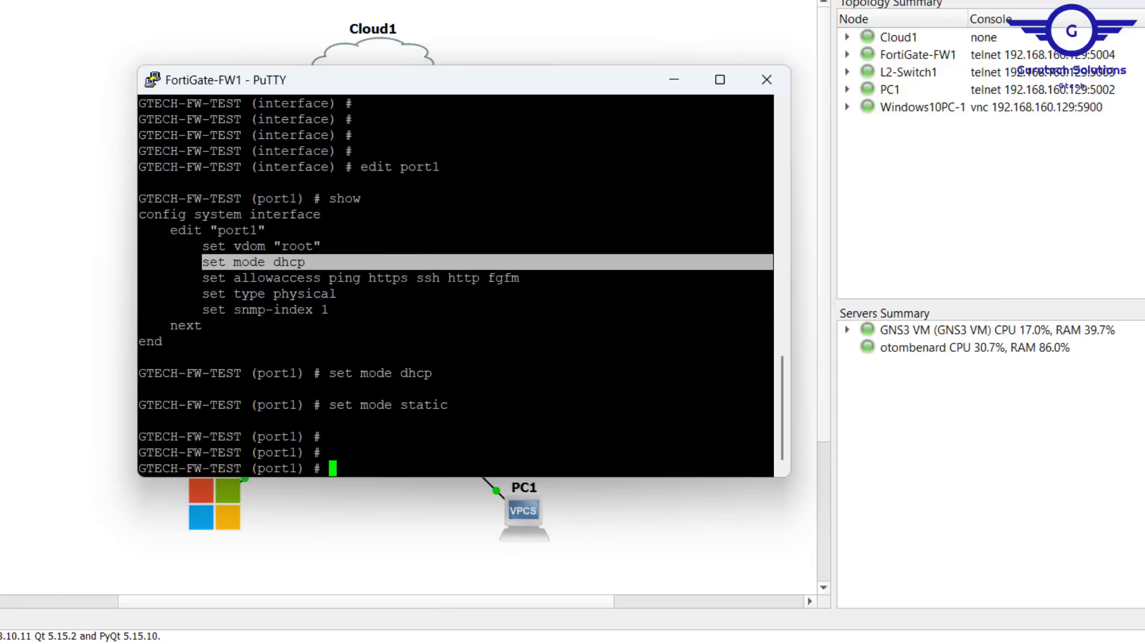
Step: Assign port1 the IP address 192.168.160.200/24
text(set)
key(BackSpace)
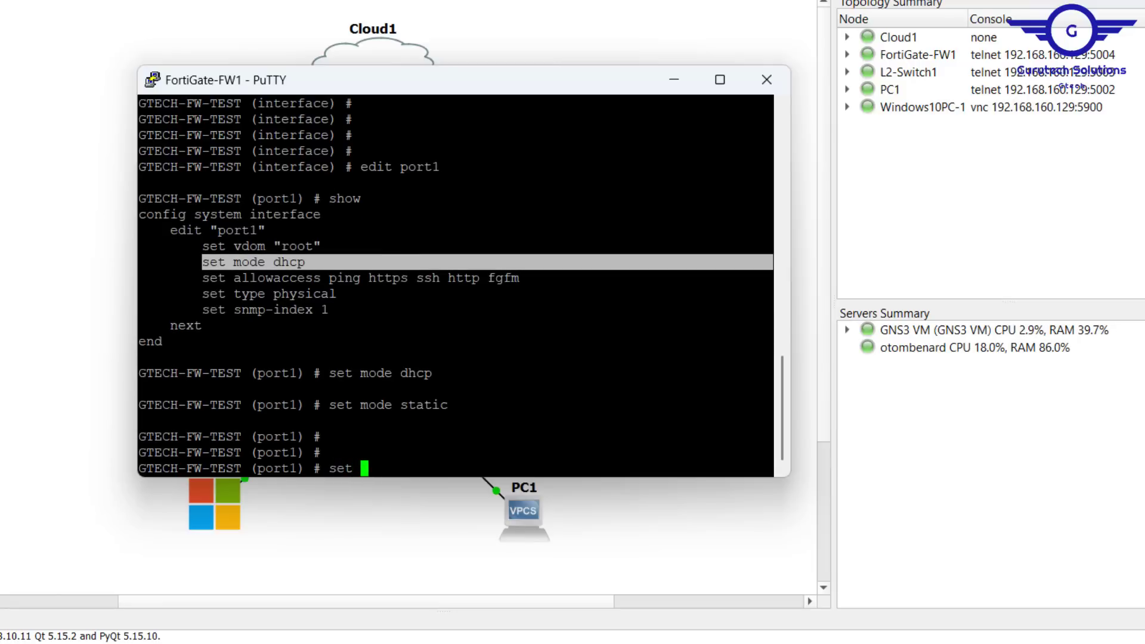
text(ip 192.168.16)
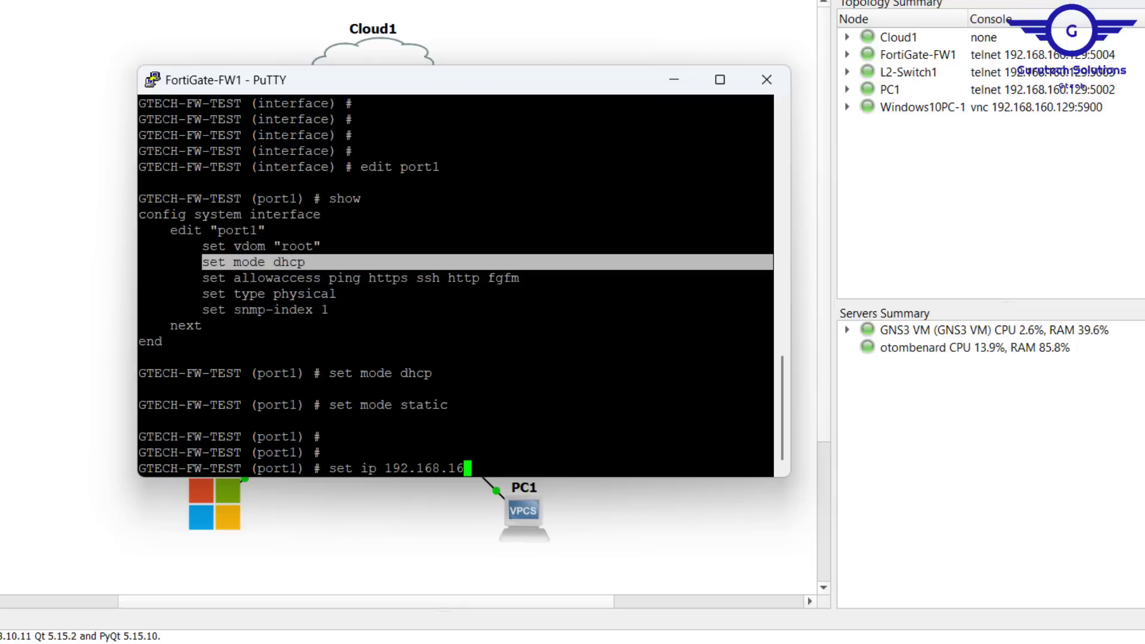
text(0.)
key(alt+Tab)
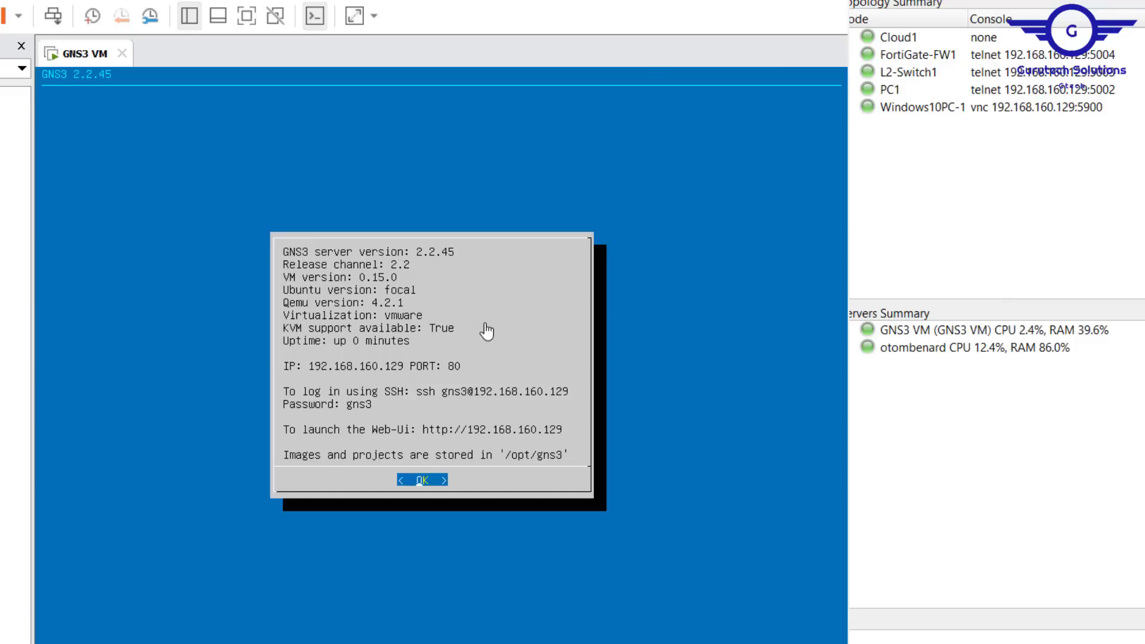
key(alt+Tab)
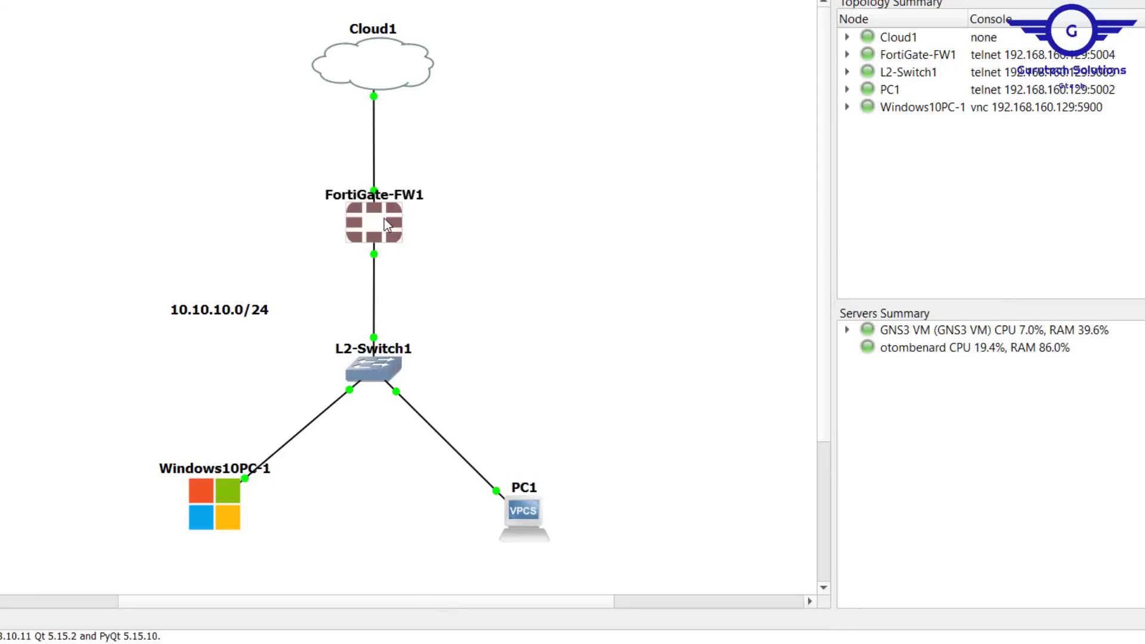
key(alt+Tab)
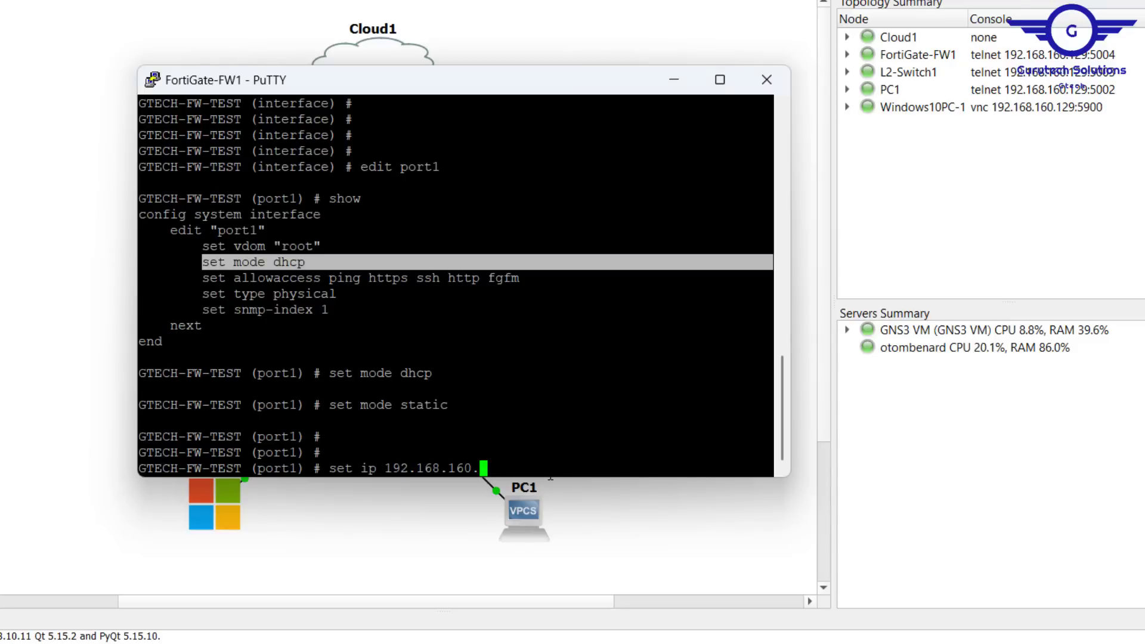
text(200/24)
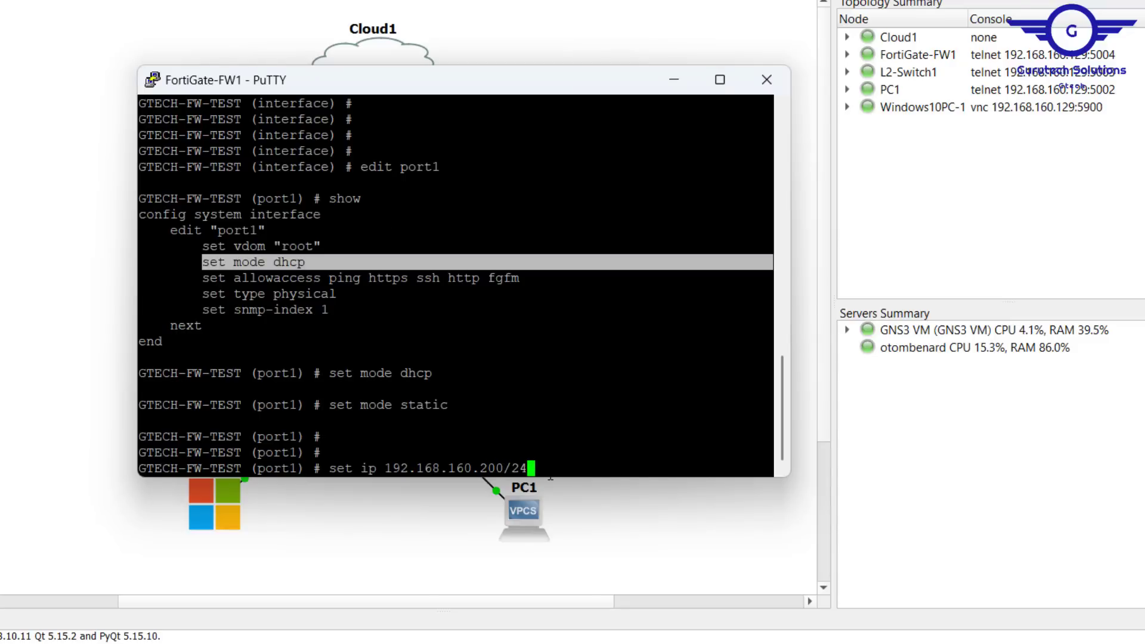
key(Return)
key(Return)
key(Return)
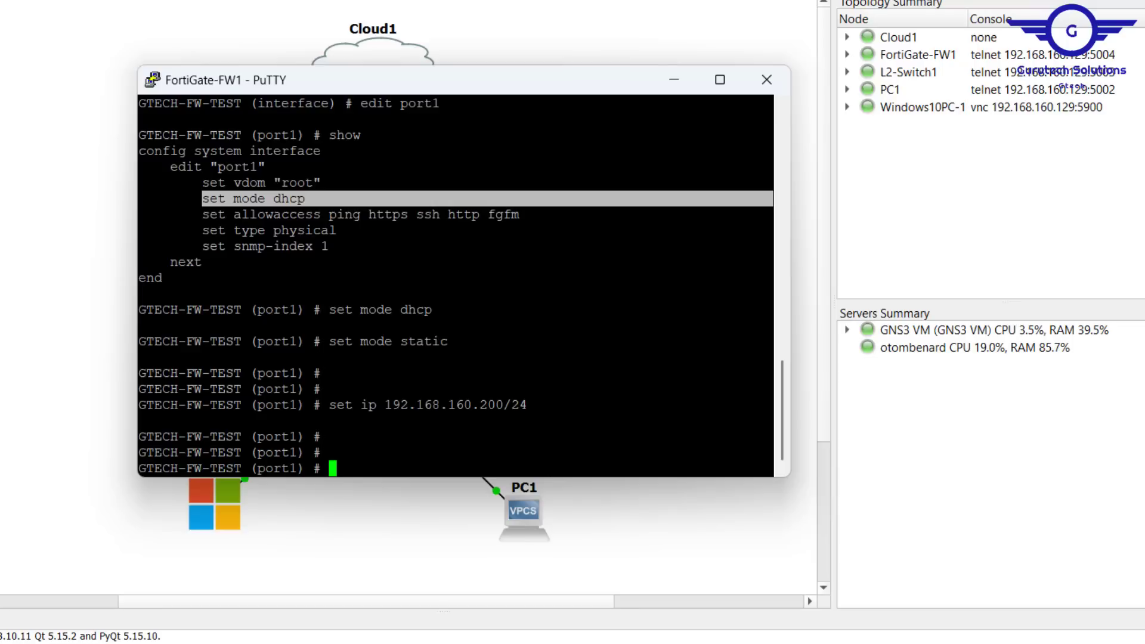
Step: Set port1's role to wan and its alias to WAN
text(set role )
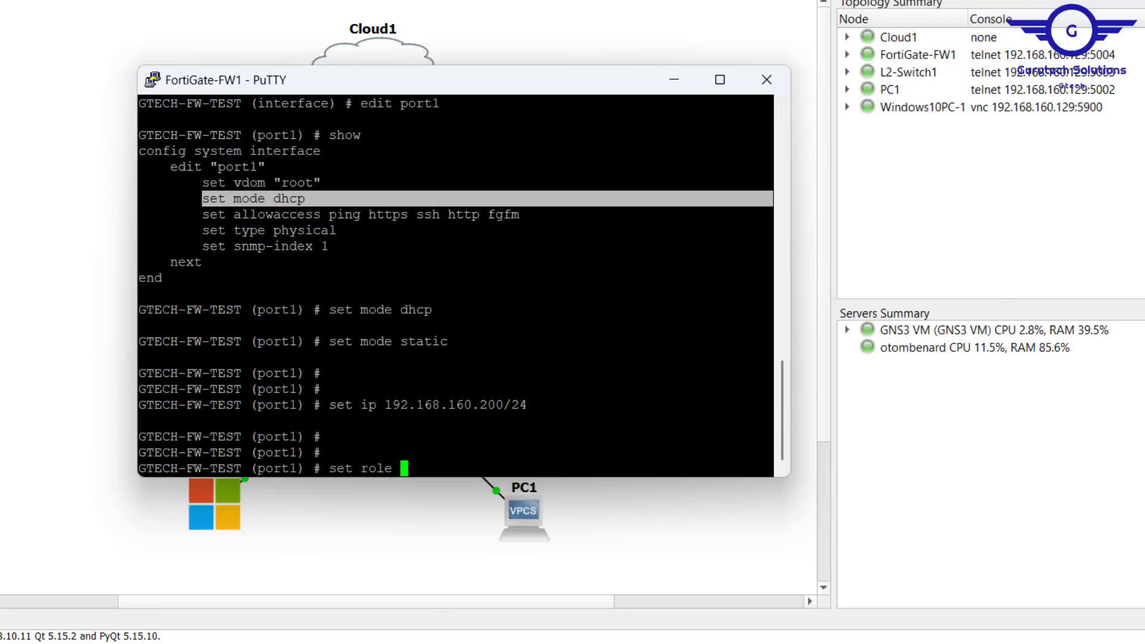
text(wan)
key(Return)
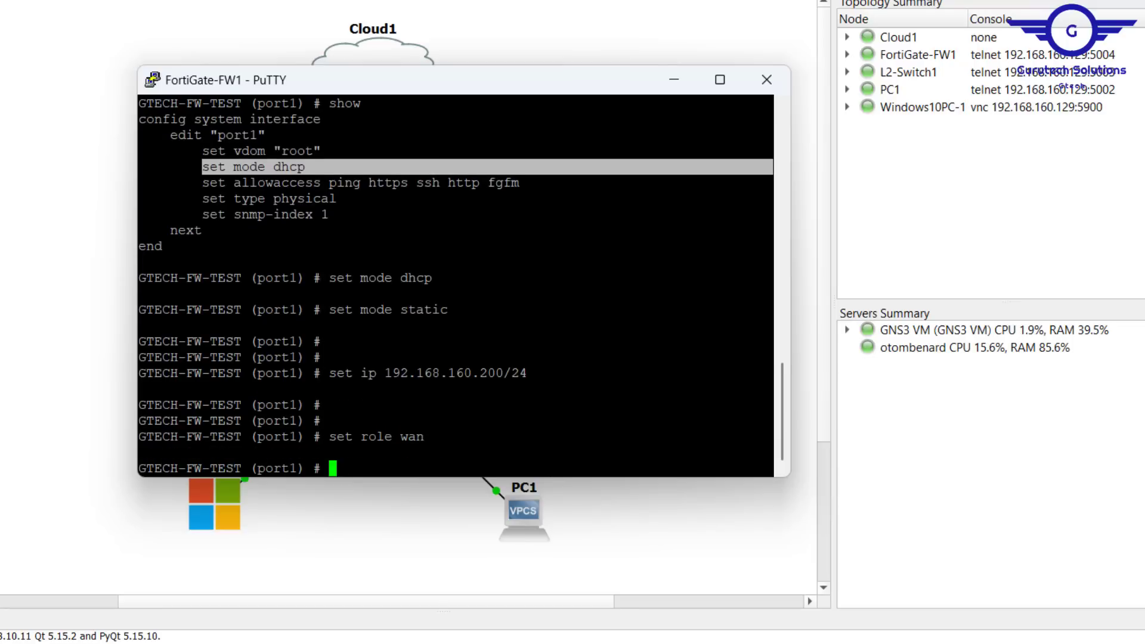
text(set alias )
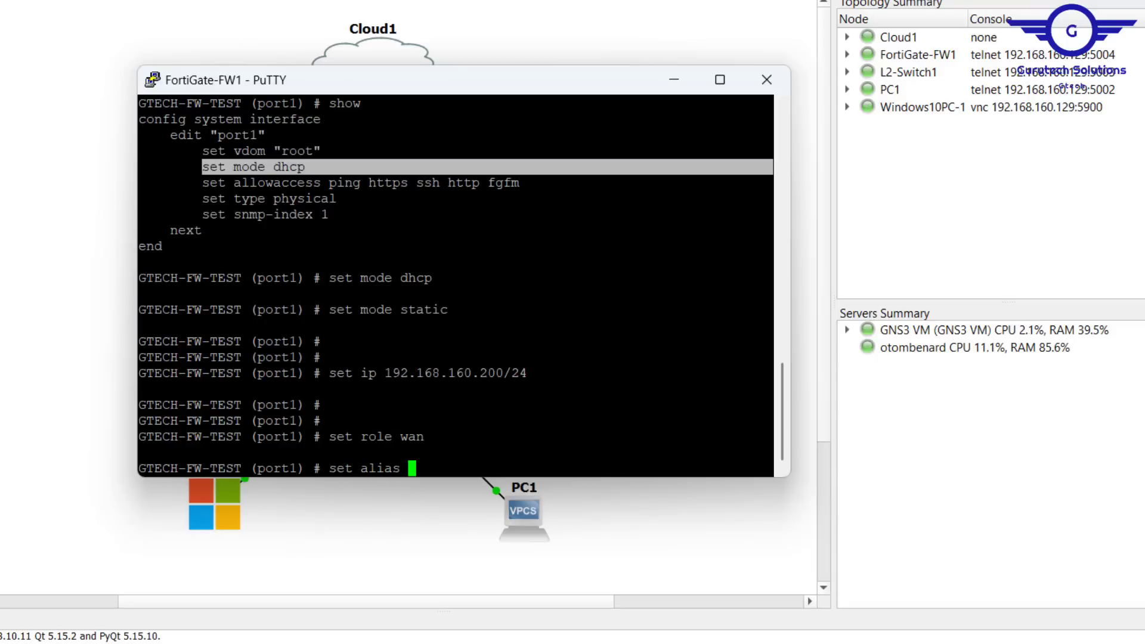
text(WAN)
key(Return)
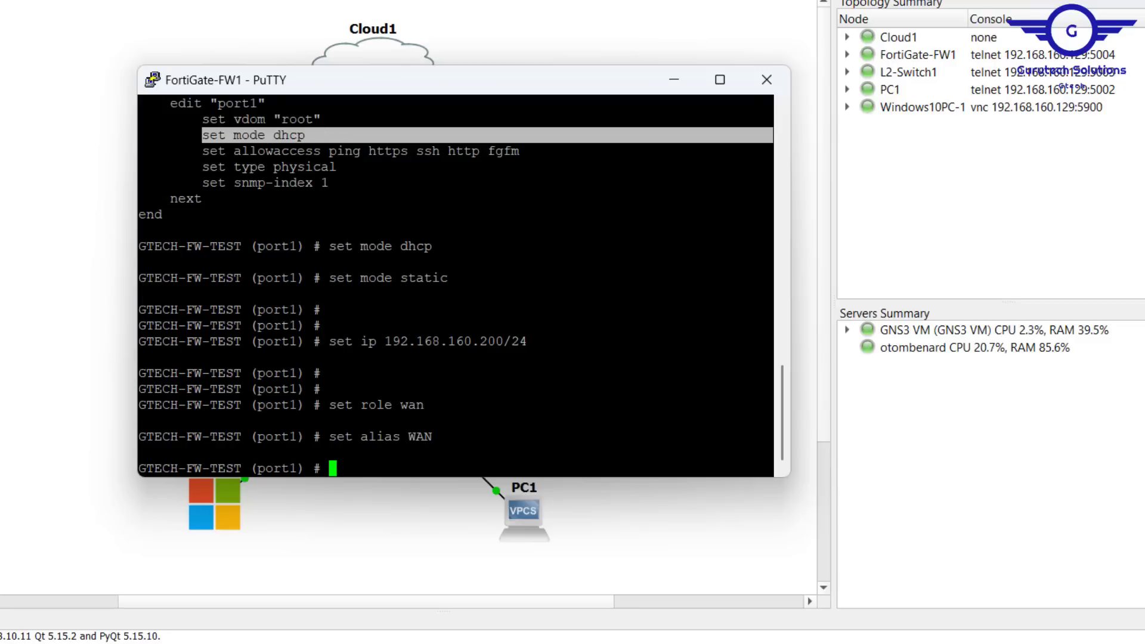
Step: Set port1's allowaccess to ping https ssh http fgfm and leave configuration with end
drag(203, 151, 516, 151)
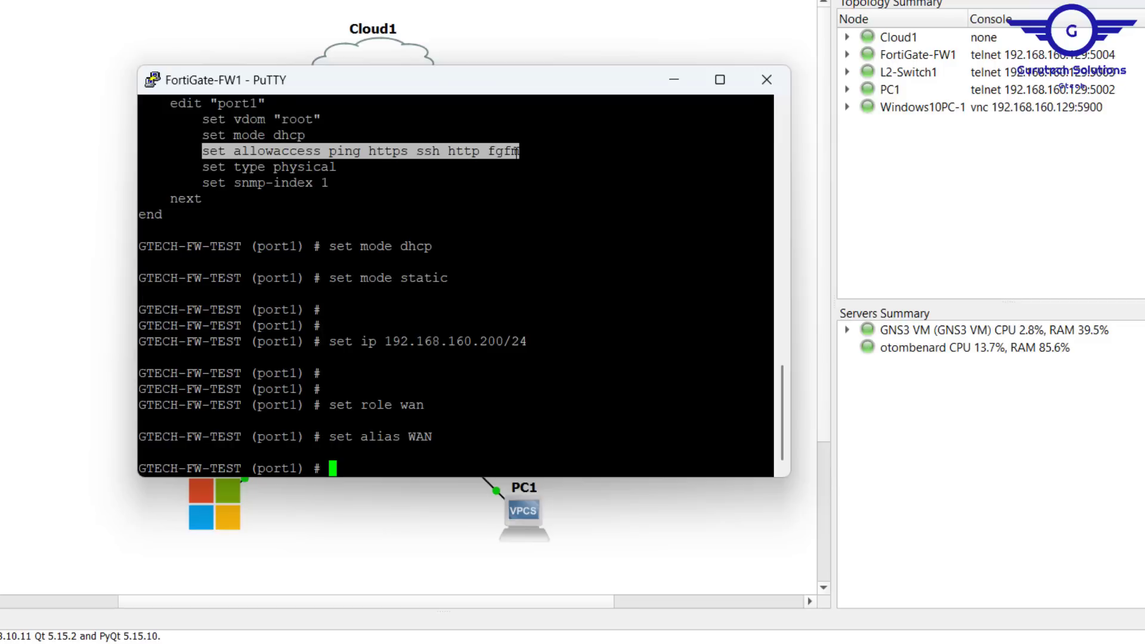
right_click(436, 151)
key(Return)
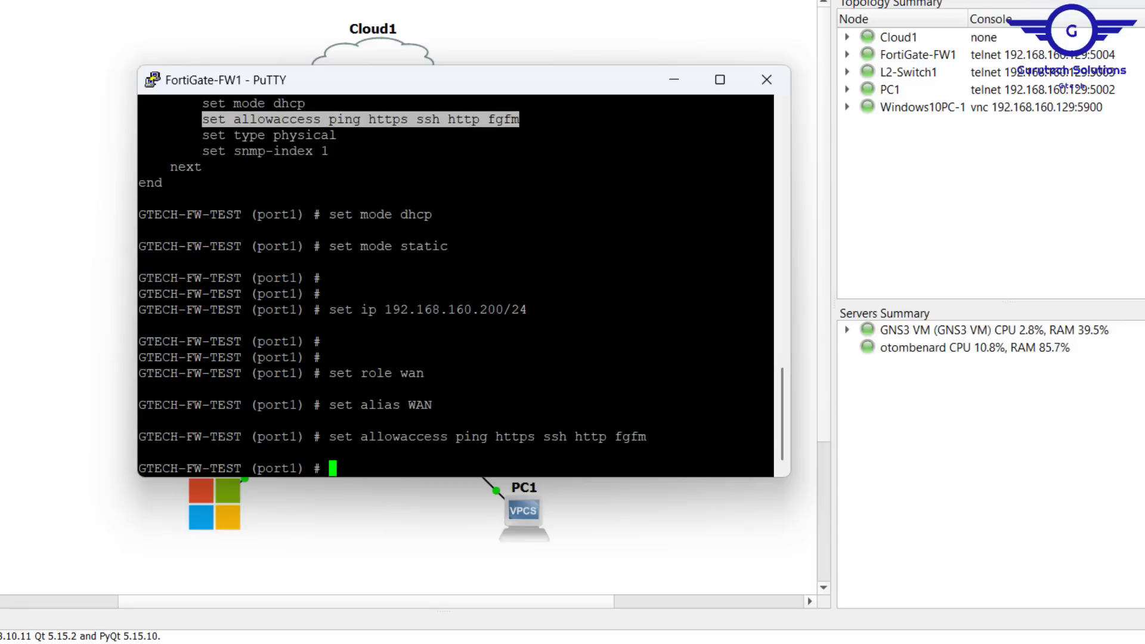
text(end)
key(Return)
key(Return)
key(Return)
key(Return)
key(Return)
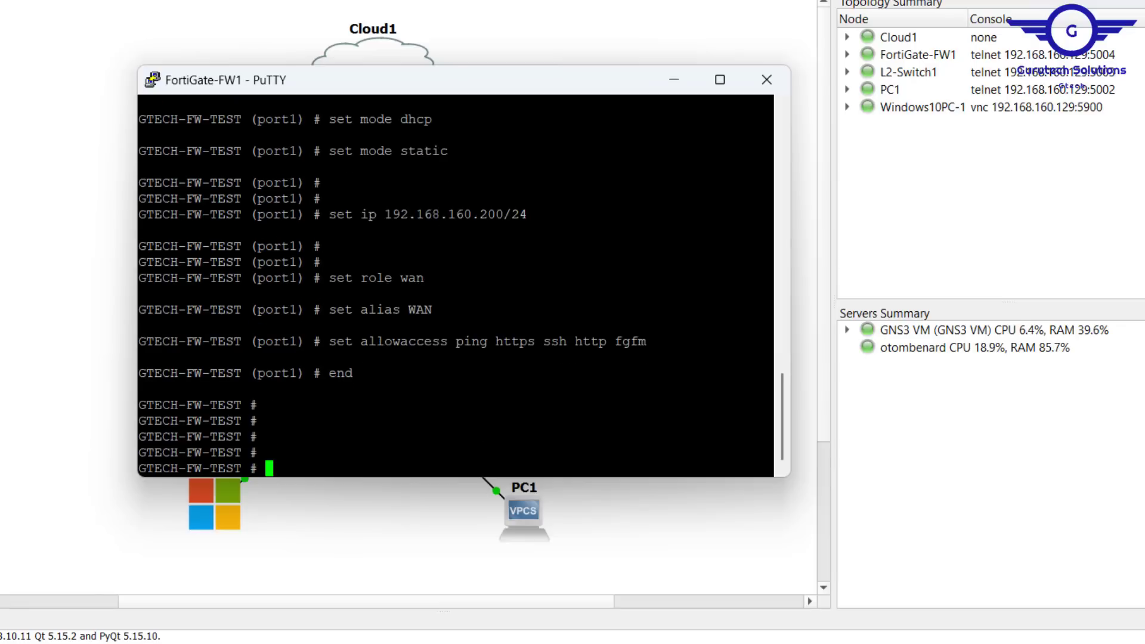
Step: Copy the address 192.168.160.200 and open it in the web browser
drag(505, 215, 385, 215)
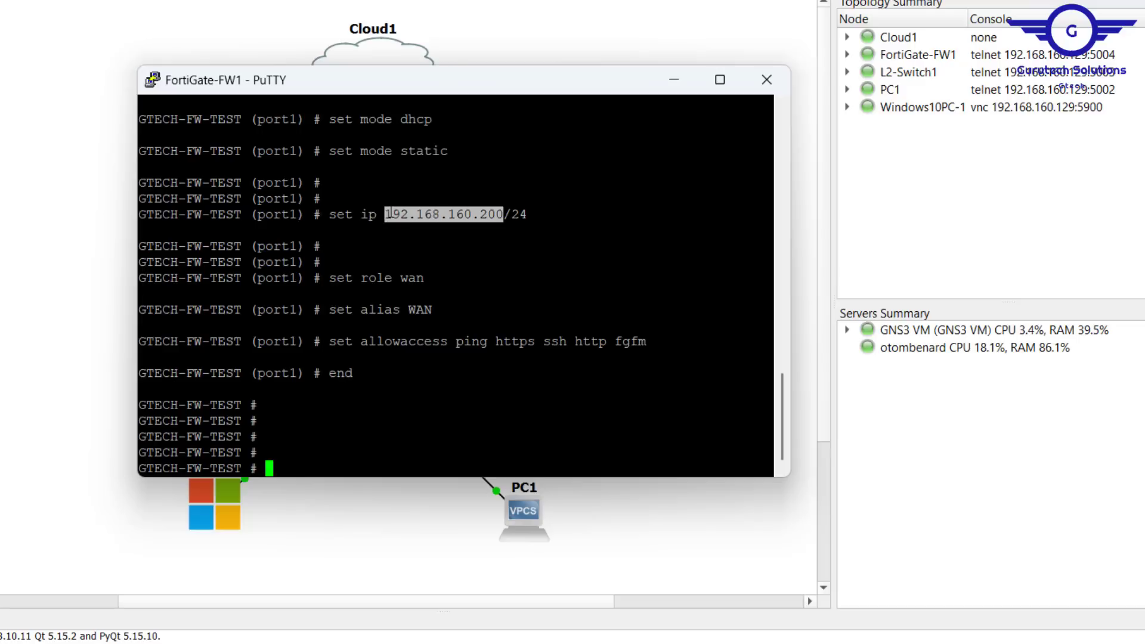
right_click(387, 214)
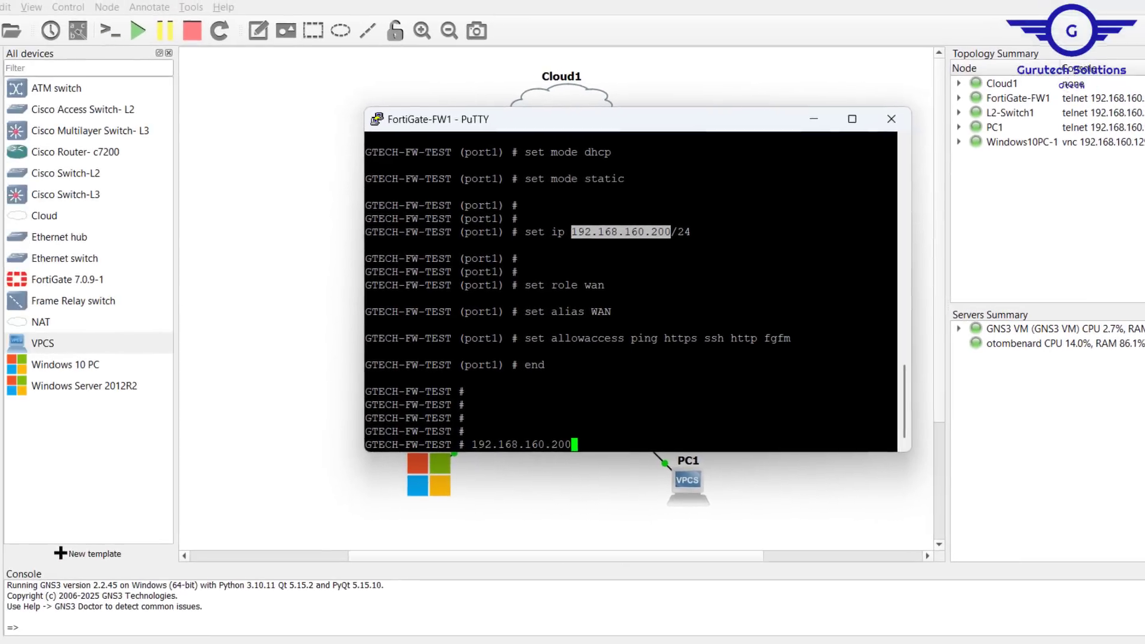
key(alt+Tab)
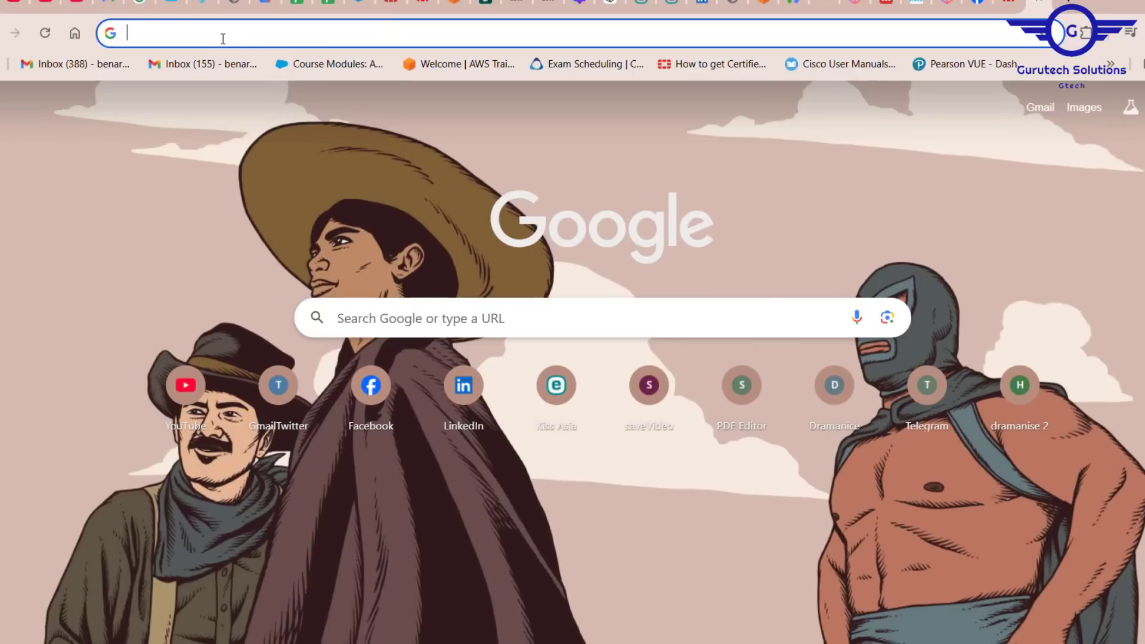
text(192.168.160.200)
key(Return)
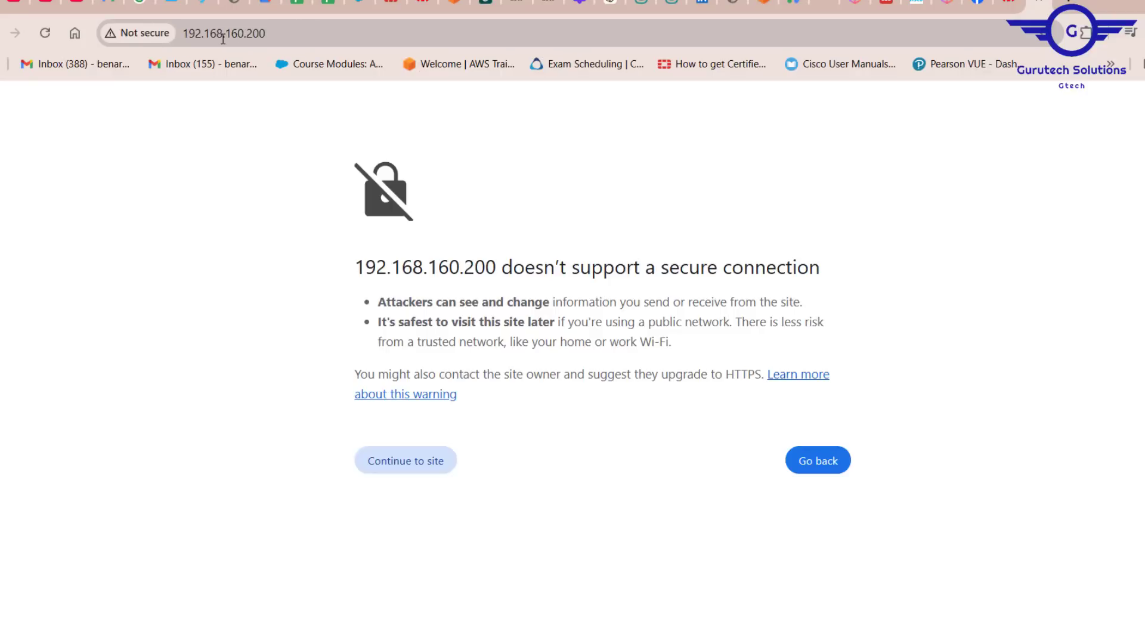
Step: Continue past the insecure-connection warning and enter admin as the login username
click(402, 465)
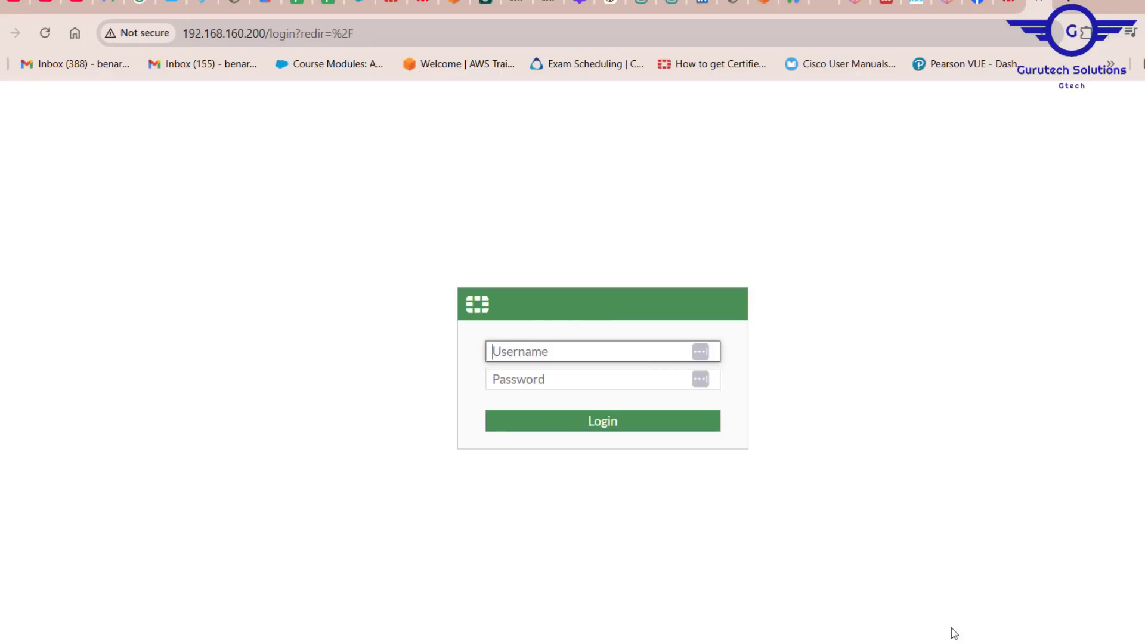
key(alt+Tab)
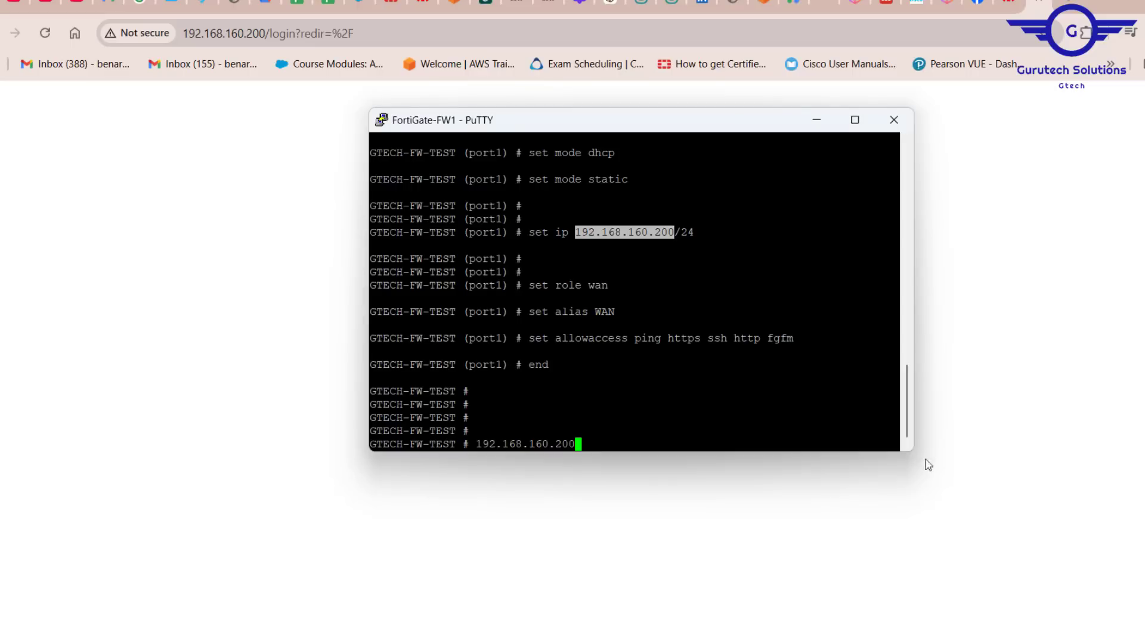
key(alt+Tab)
click(527, 347)
text(admin)
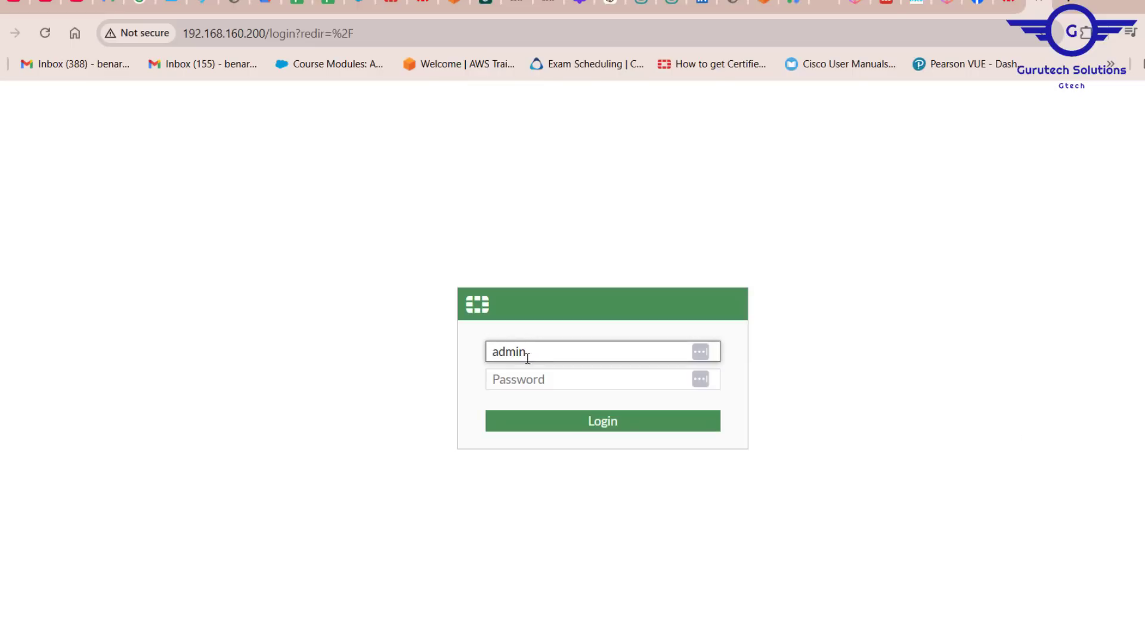
Step: Enter the admin password and log in to the FortiGate web interface
click(524, 376)
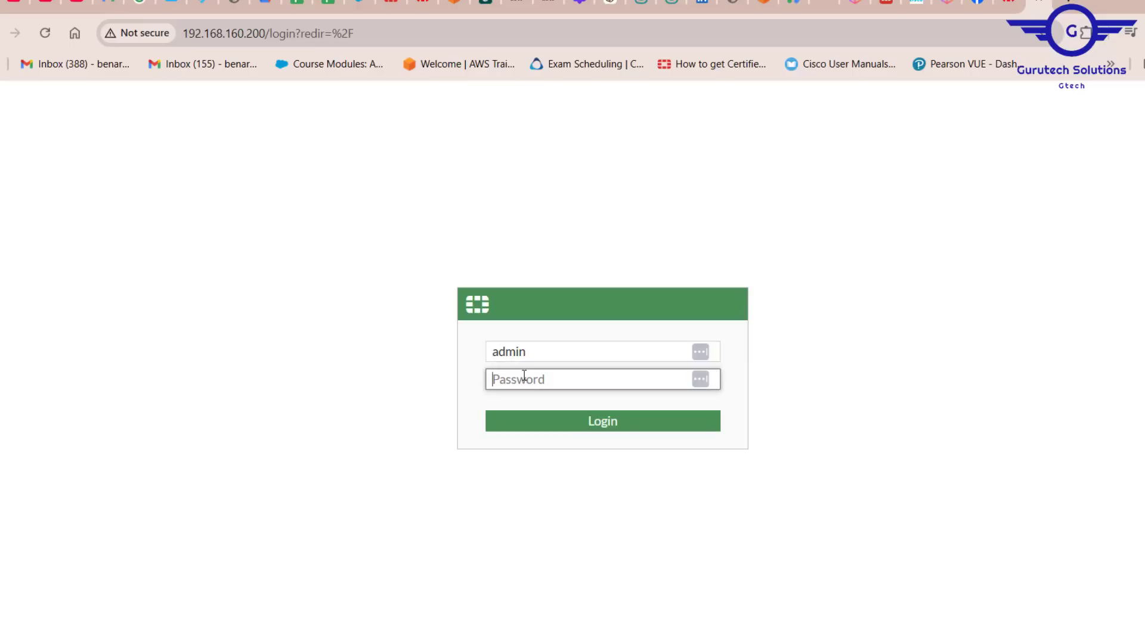
text(•••••)
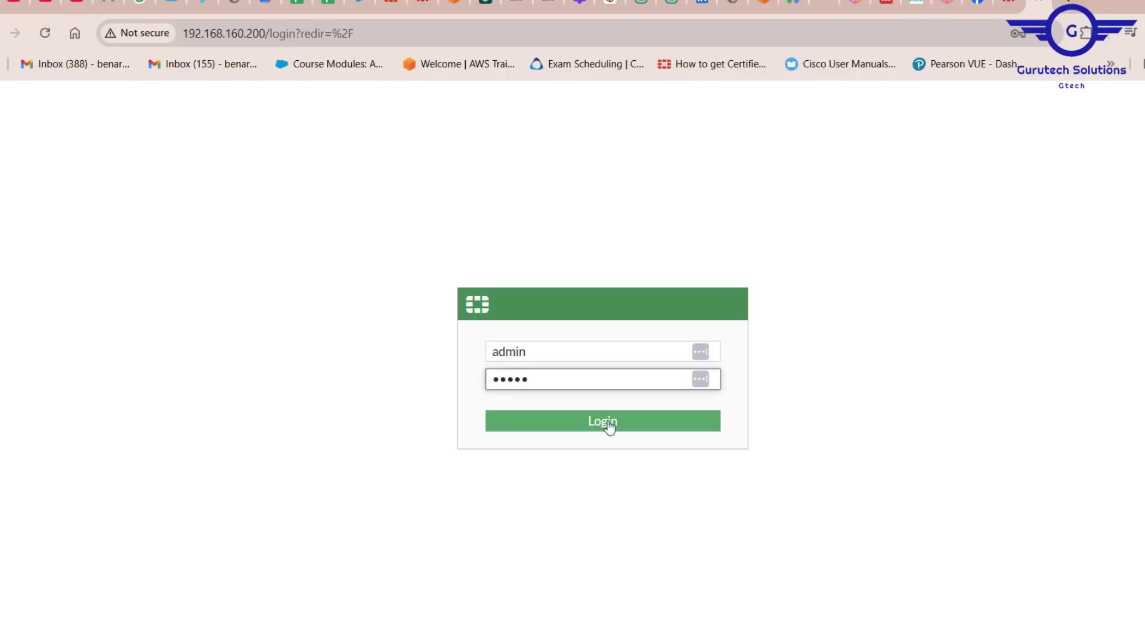
click(609, 427)
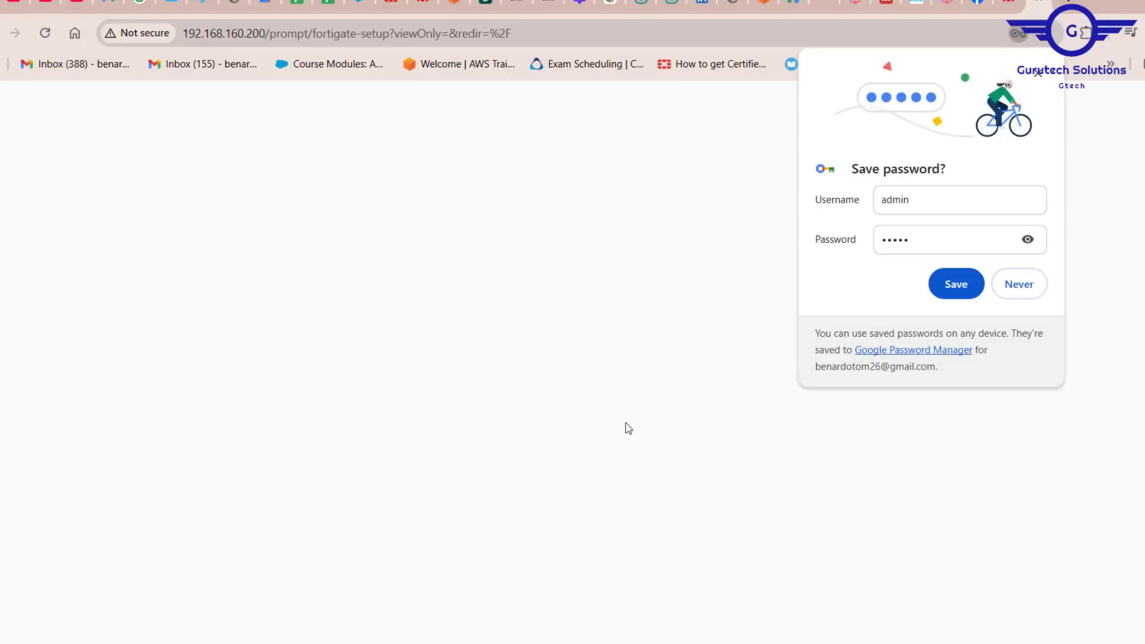
click(737, 289)
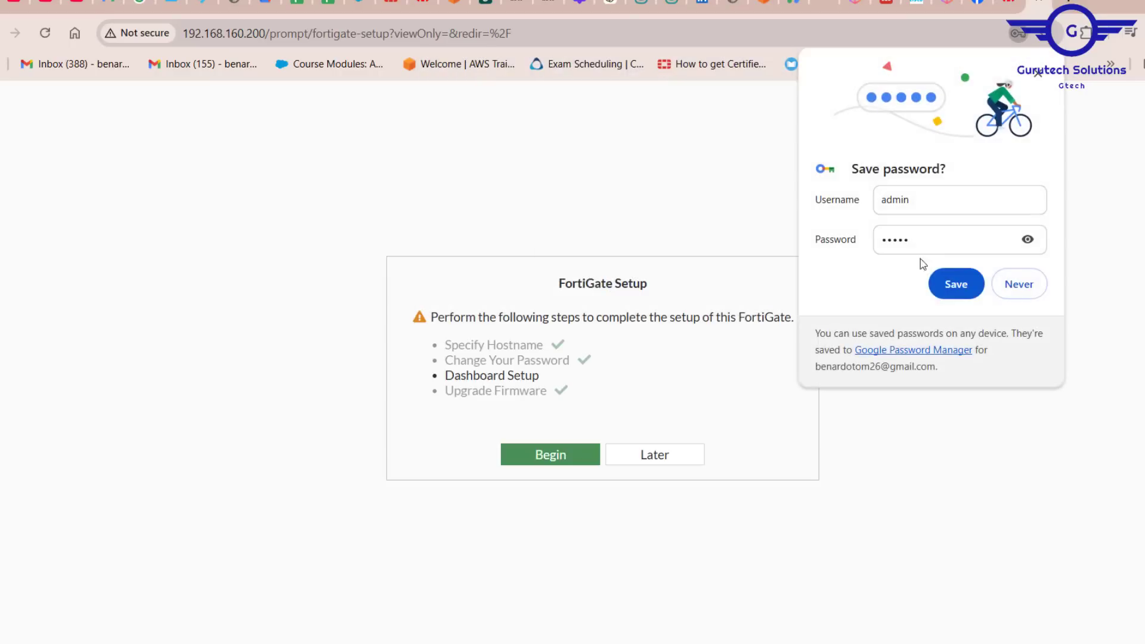
Step: Decline saving the browser password and postpone the FortiGate setup wizard
click(1017, 284)
click(672, 459)
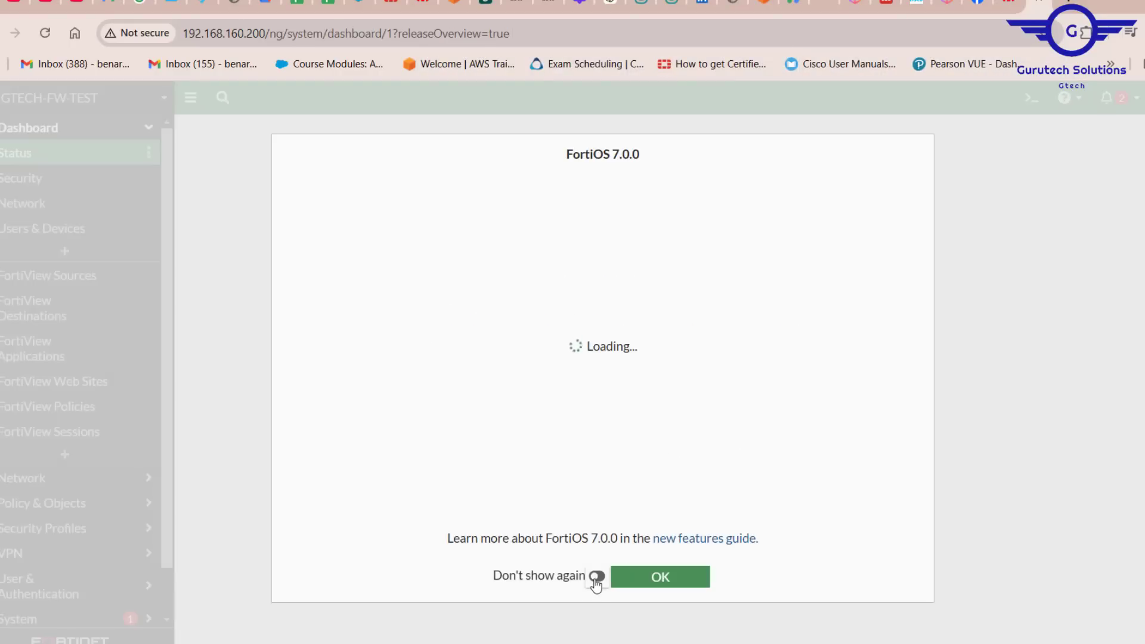
Step: Turn on Don't show again and close the FortiOS 7.0.0 overview dialog
click(596, 577)
click(659, 583)
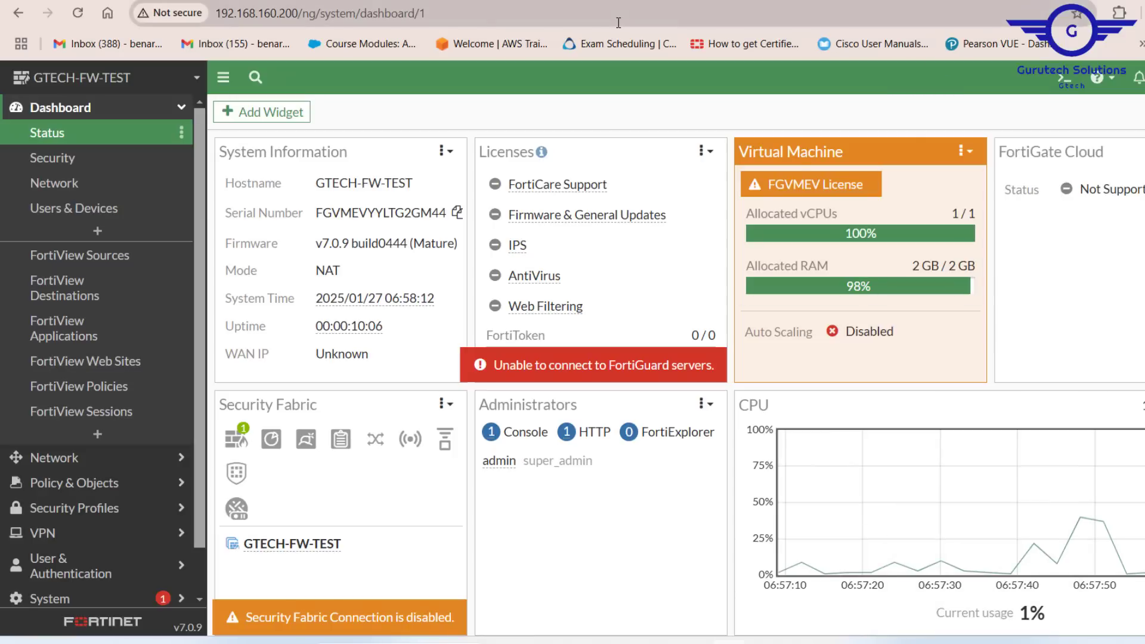
Step: Open the Network Interfaces page of the FortiGate web interface
click(437, 20)
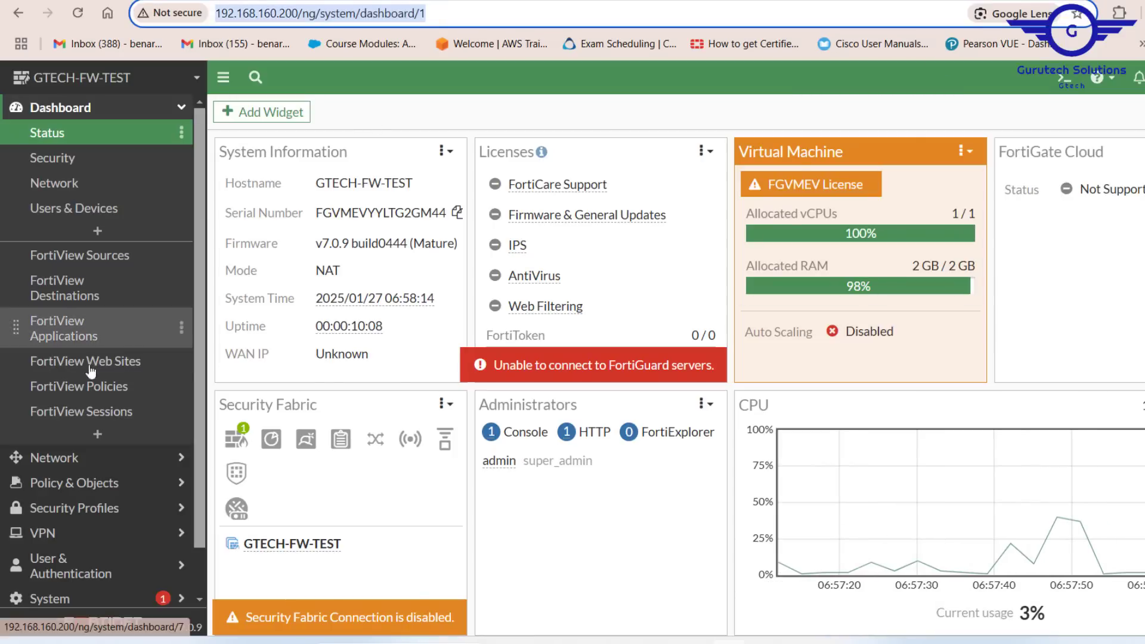
click(182, 110)
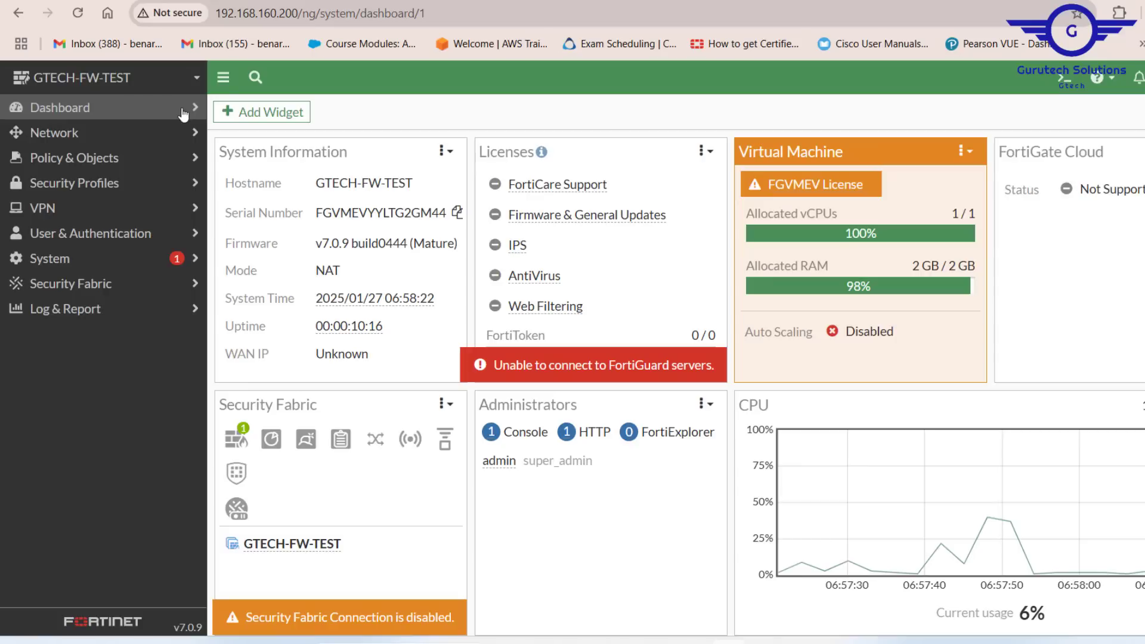
click(70, 136)
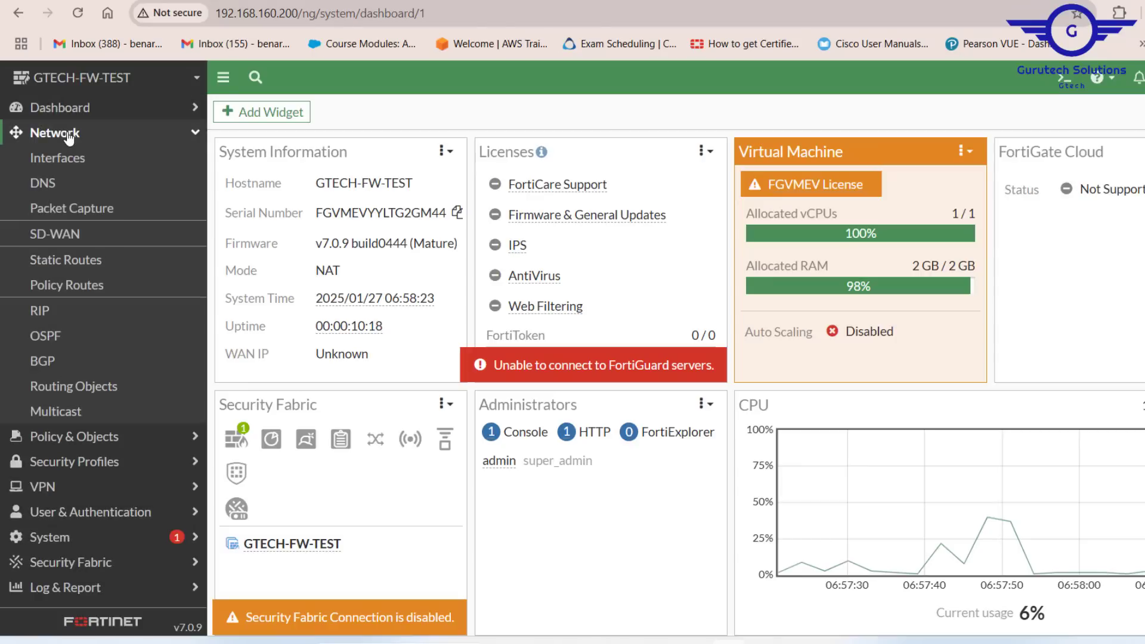
click(70, 166)
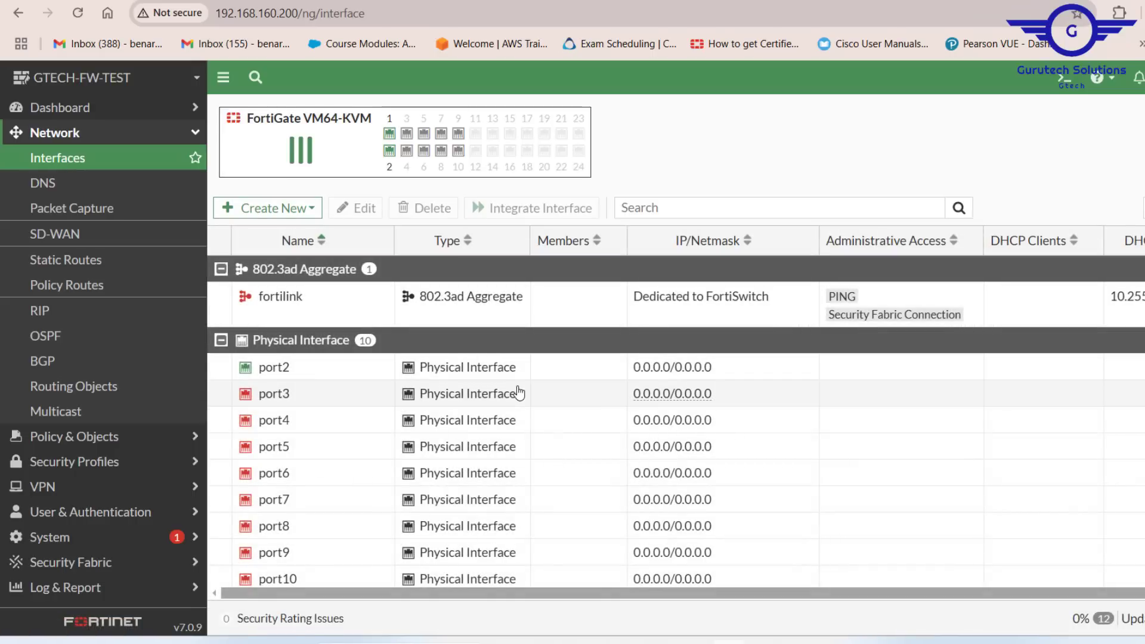
Step: Review the WAN (port1) interface settings and close its editor without changes
scroll(840, 411, down, 3)
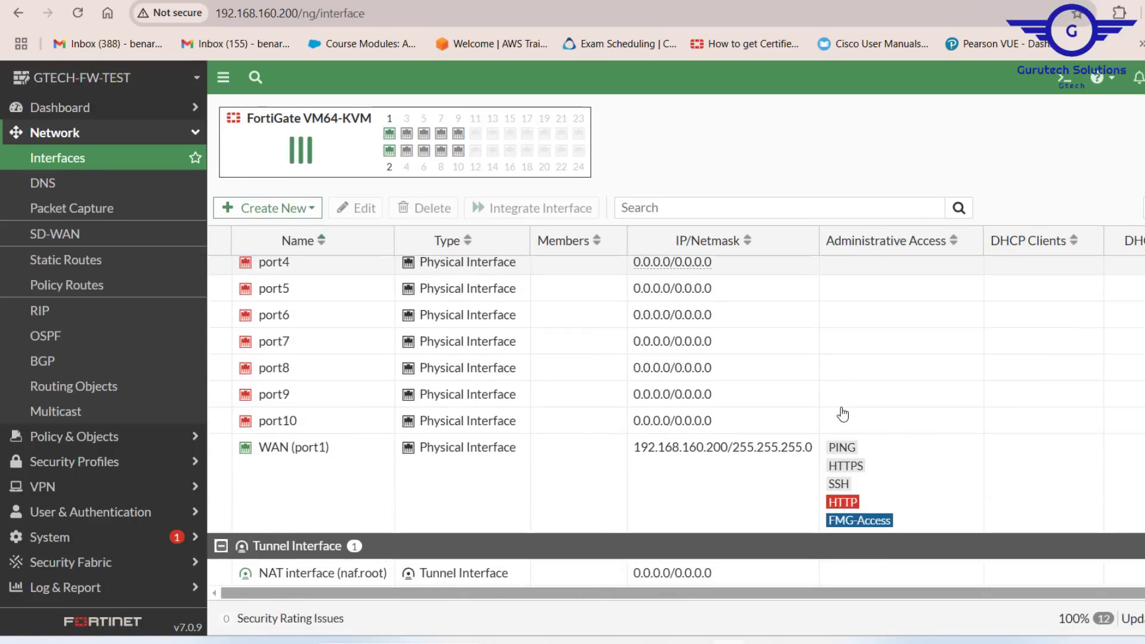
double_click(314, 493)
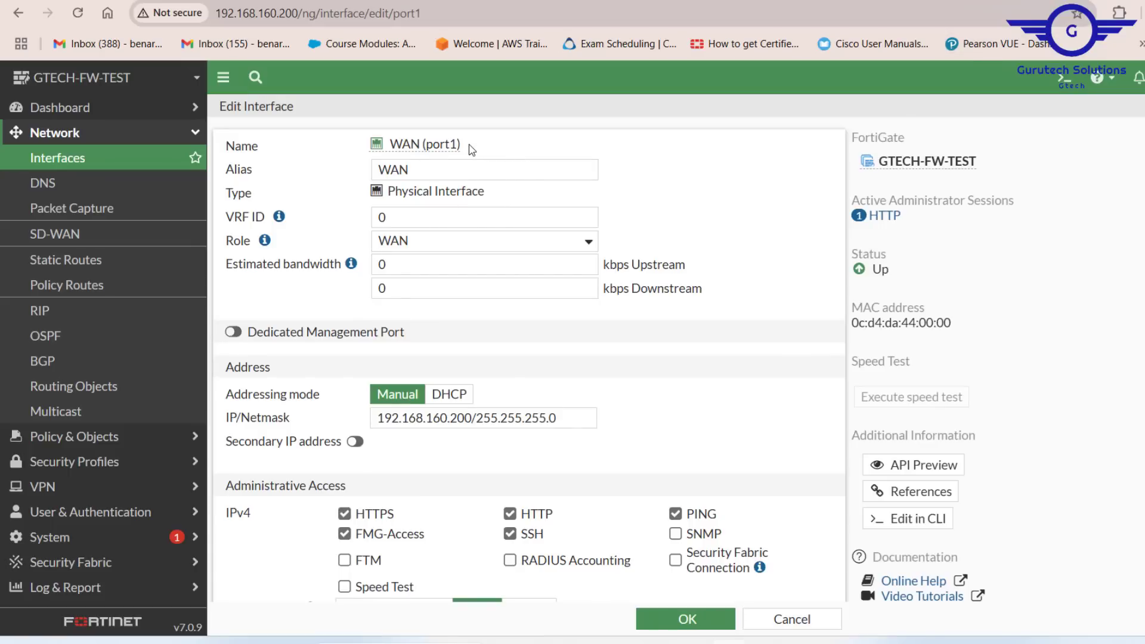
scroll(602, 435, down, 1)
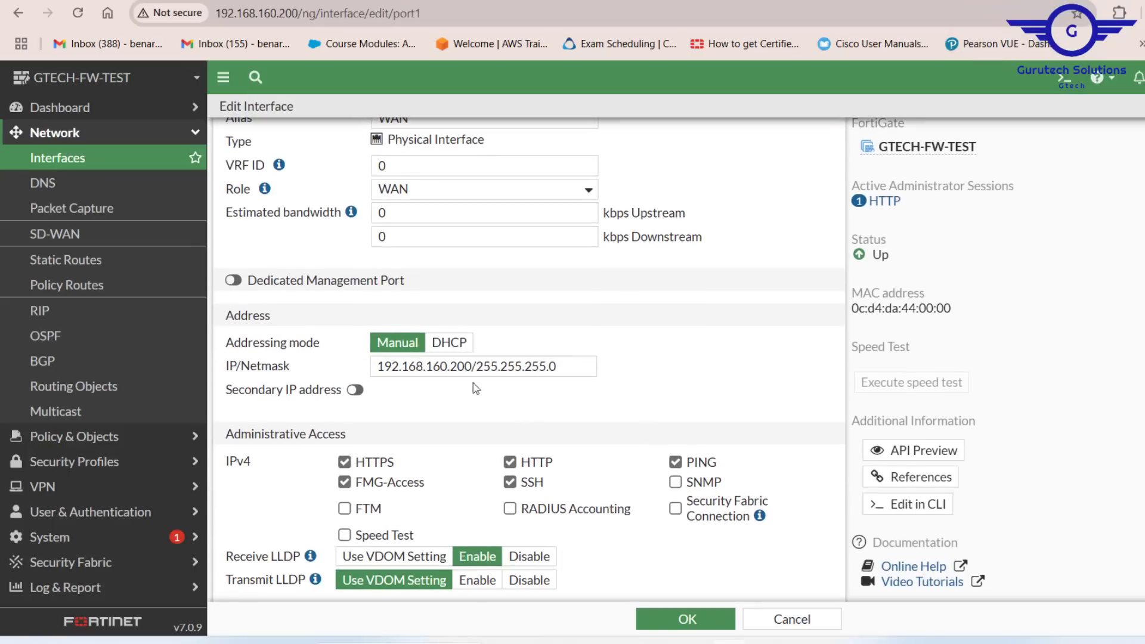
scroll(528, 416, down, 4)
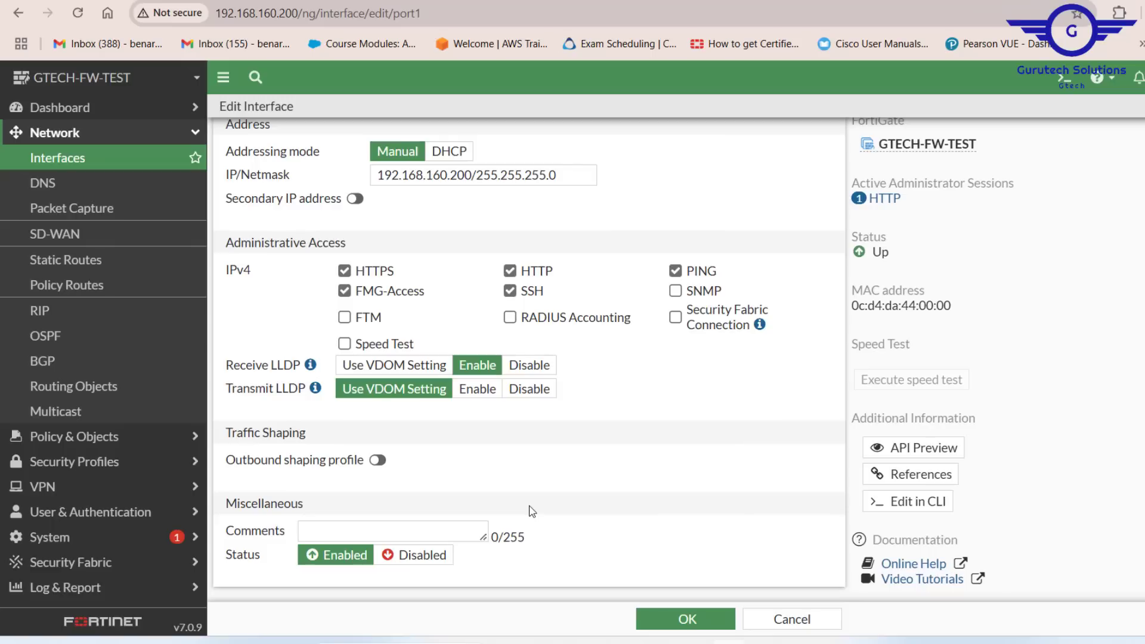
scroll(635, 404, up, 5)
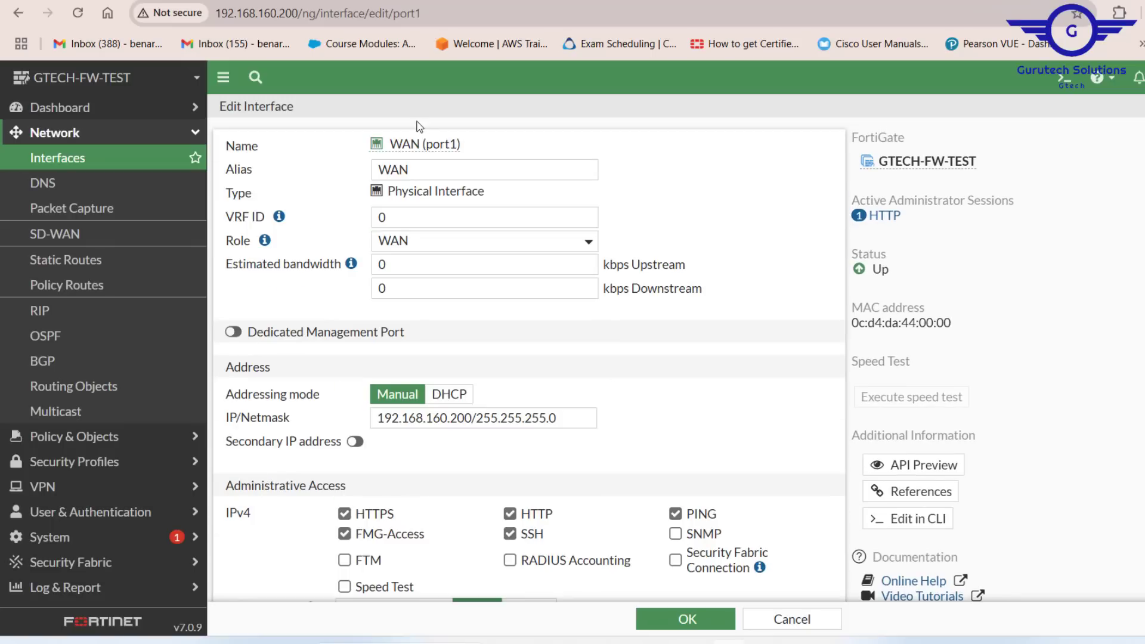
scroll(789, 448, down, 5)
click(794, 619)
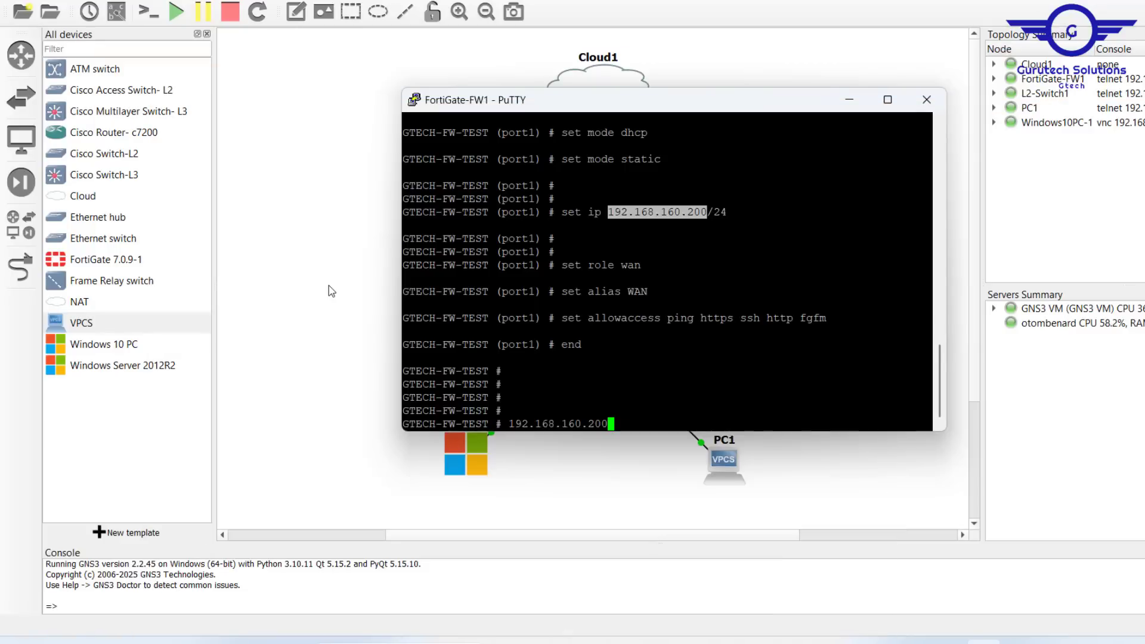
Step: Check the LAN subnet in the topology, then open port2 and set its role to LAN
click(331, 291)
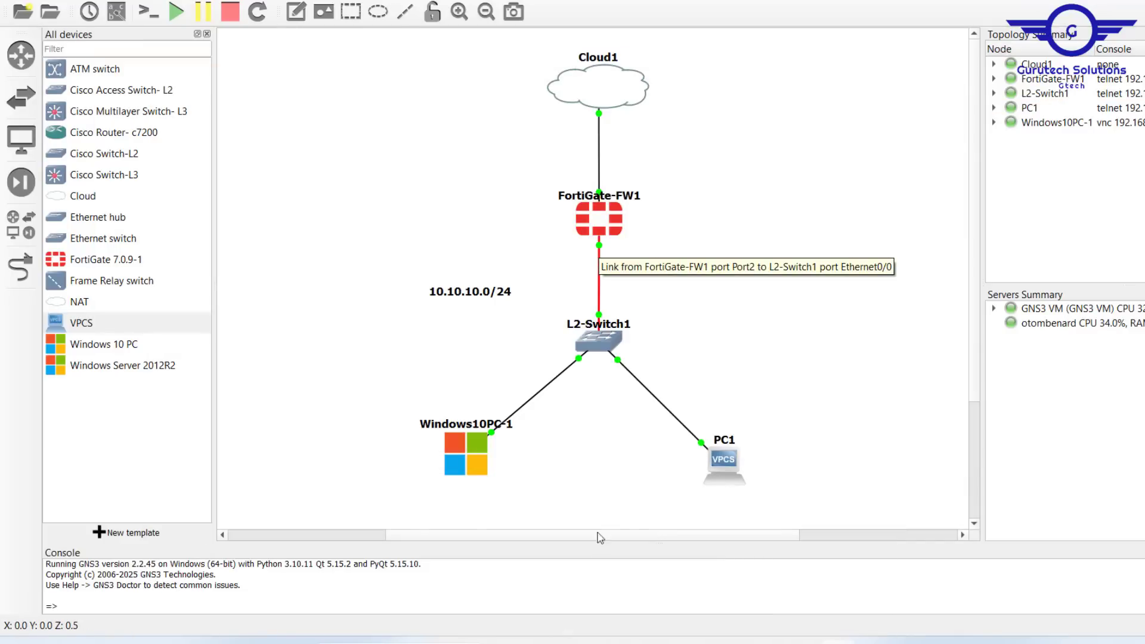
click(731, 643)
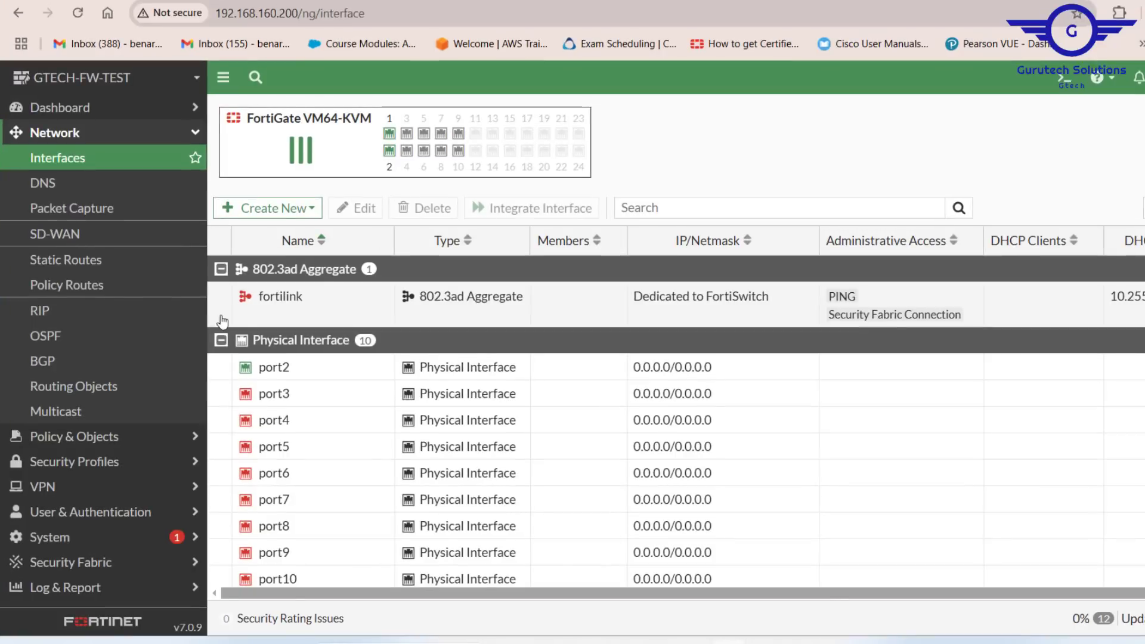
double_click(305, 373)
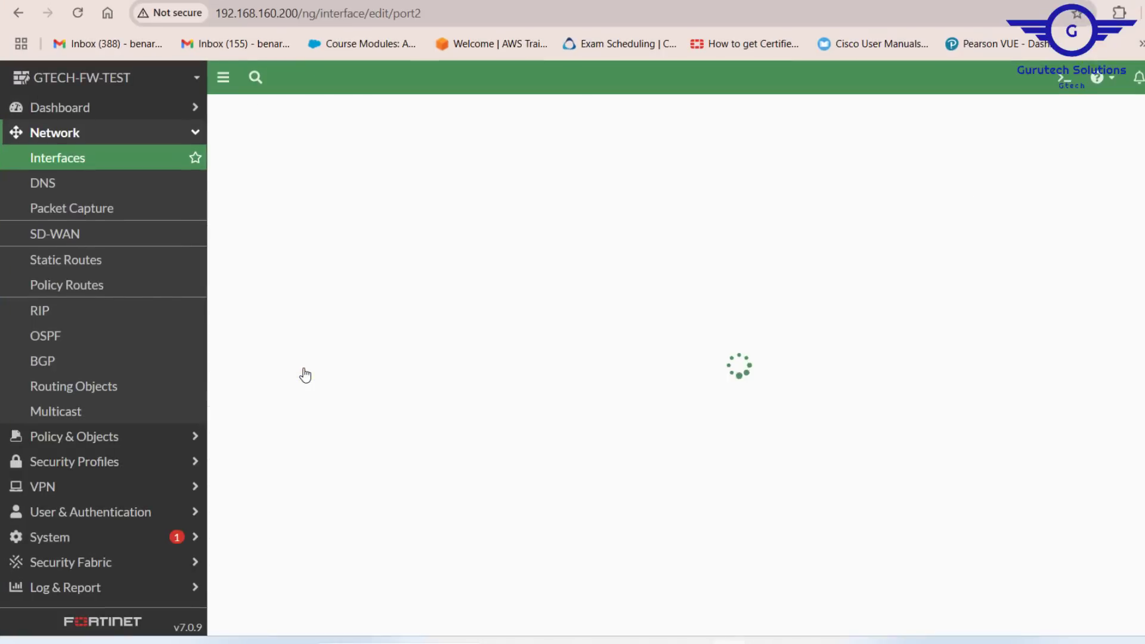
click(327, 177)
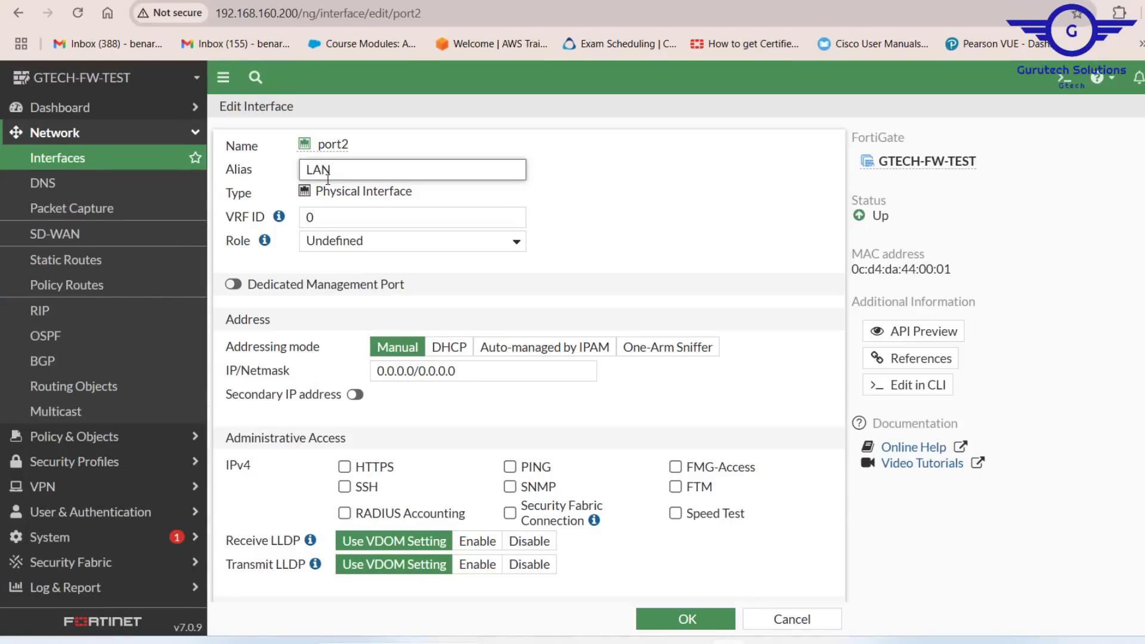
click(337, 239)
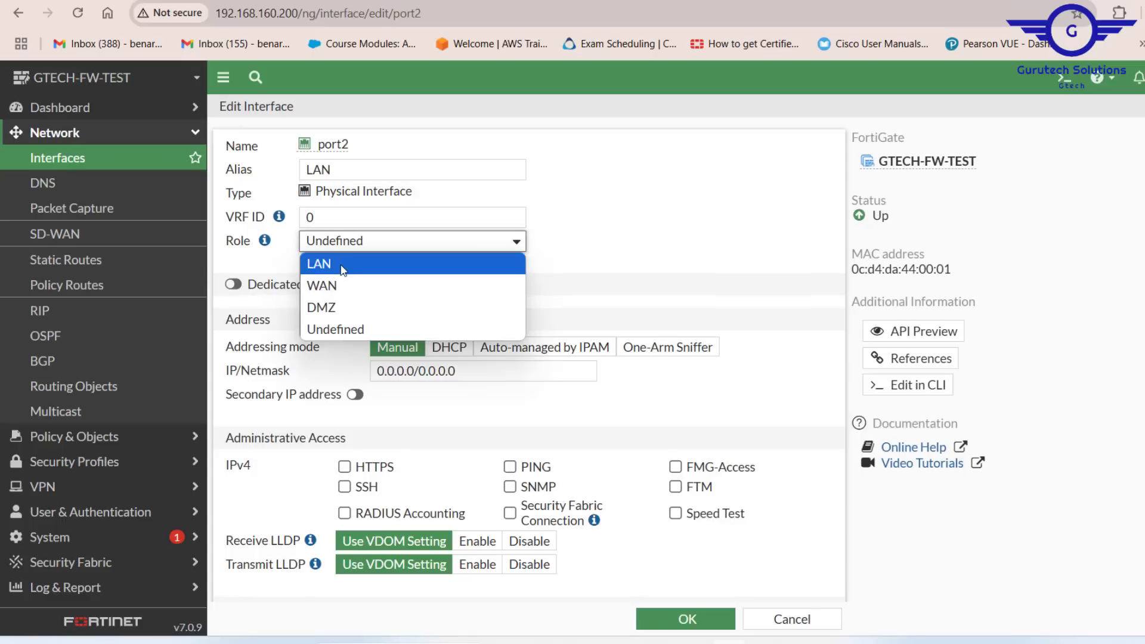
click(342, 266)
Step: Set port2's IP/Netmask to 10.10.10.1/24
scroll(574, 278, down, 2)
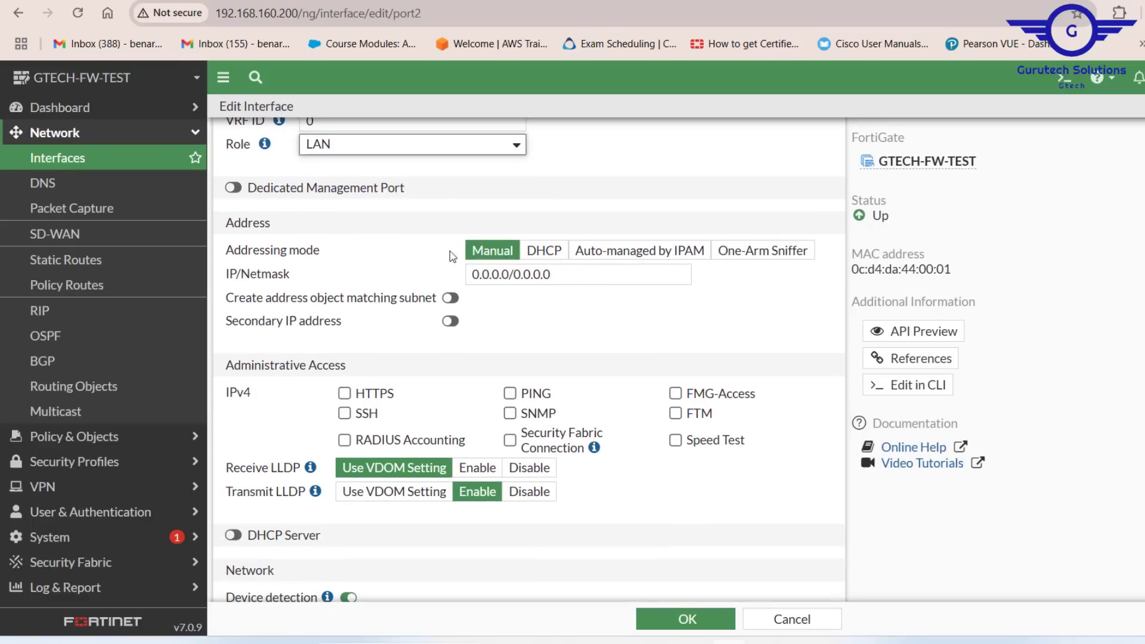
drag(561, 272, 399, 271)
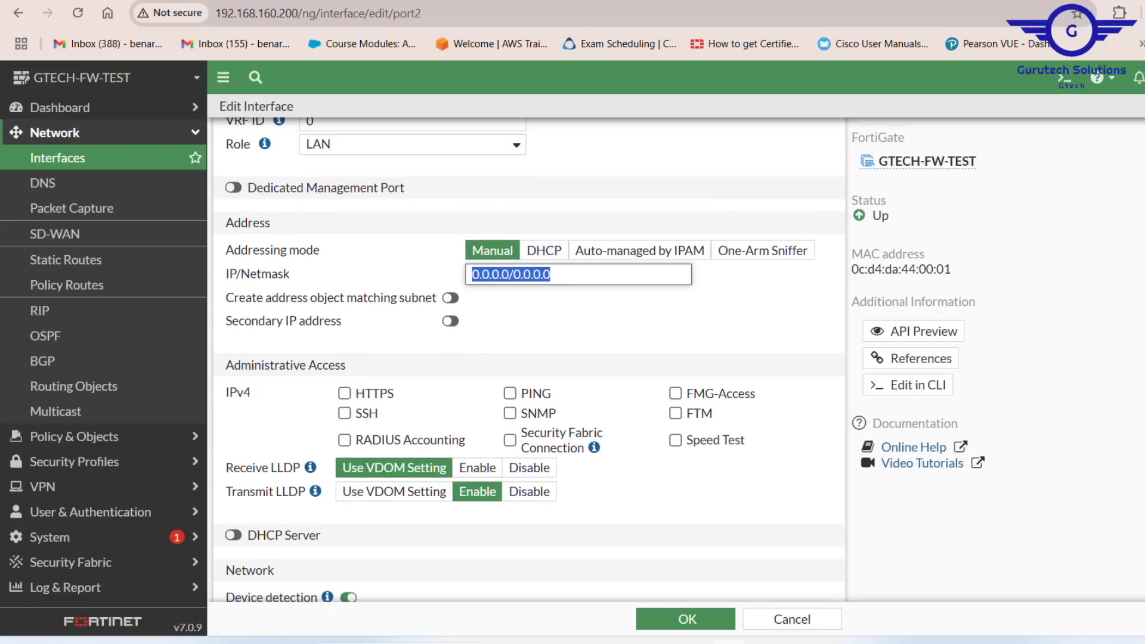
click(838, 641)
double_click(469, 294)
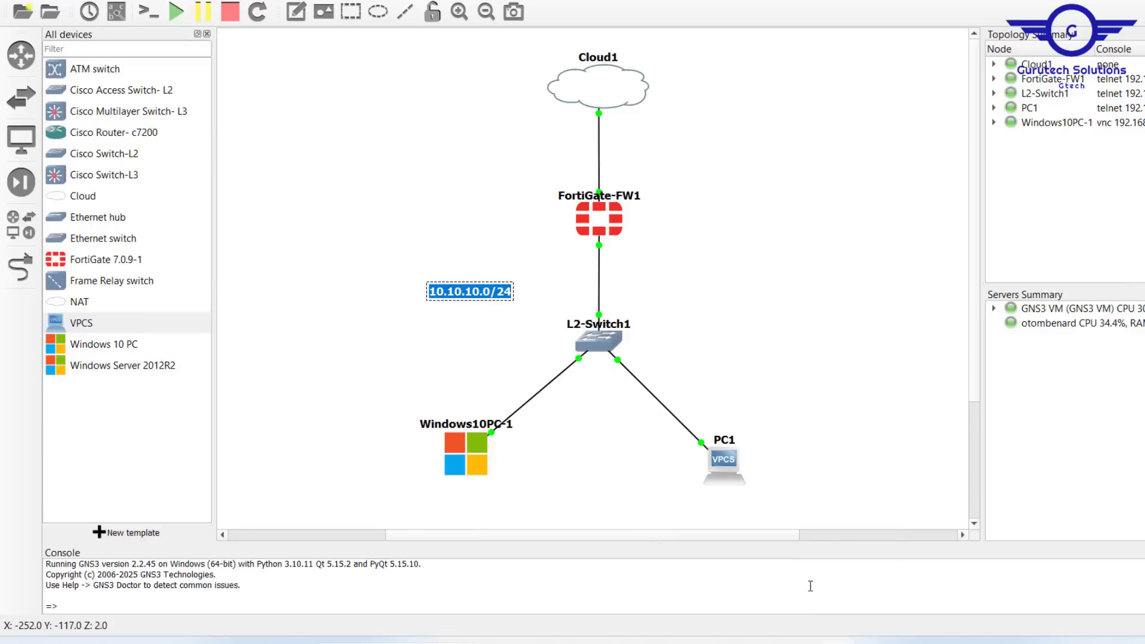
click(731, 641)
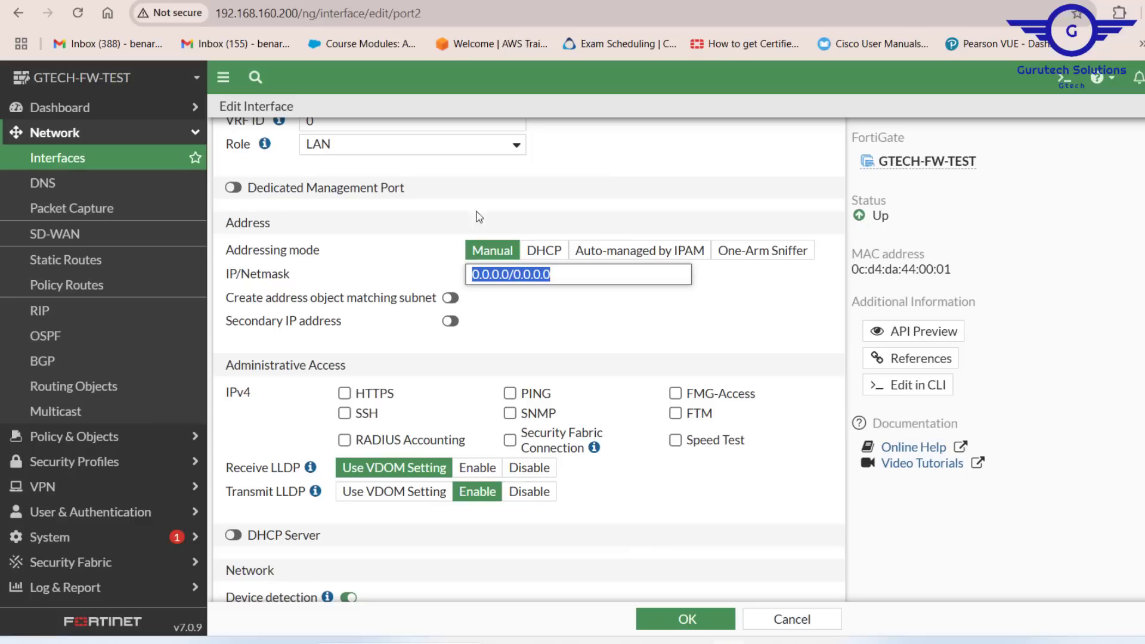
text(10.10.10.0/24)
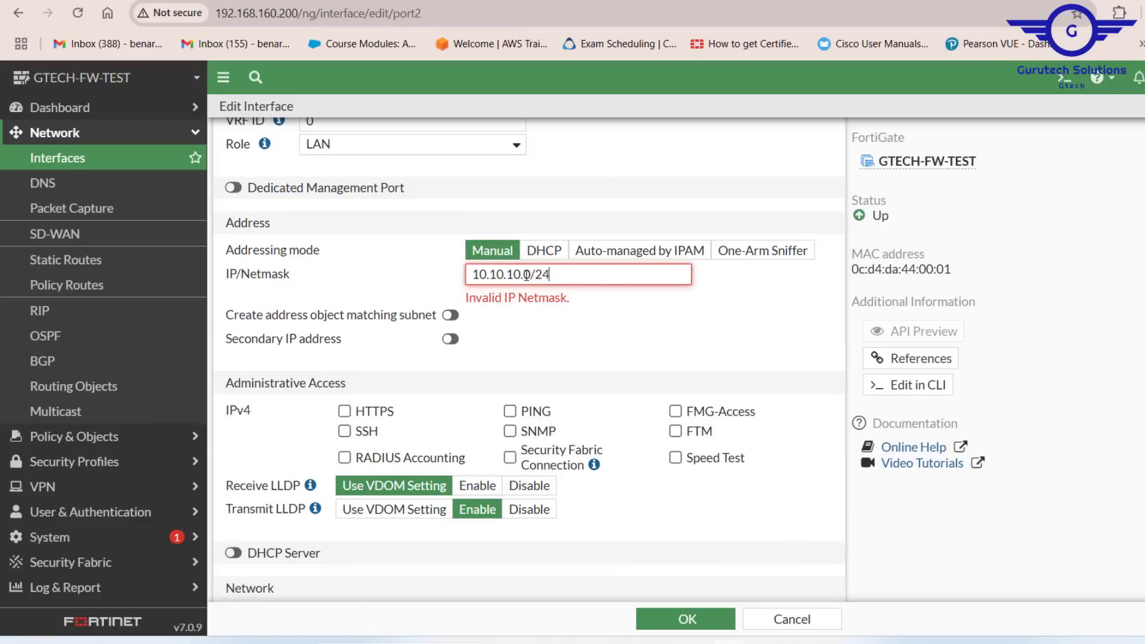
key(BackSpace)
text(1)
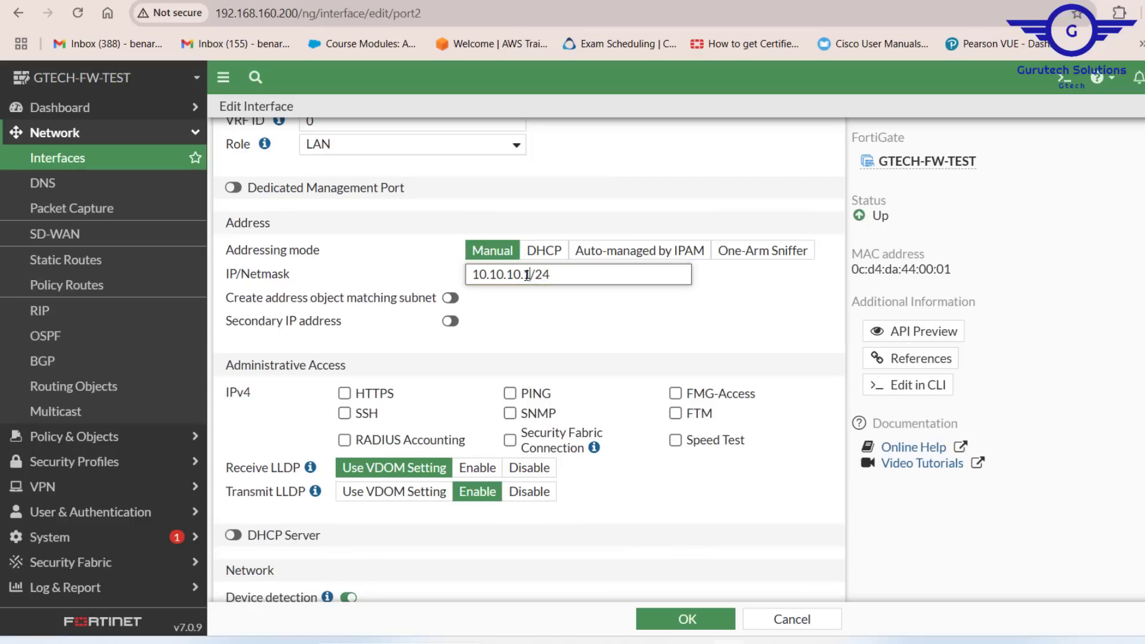
Step: Enable HTTPS, SSH, PING, FMG-Access and SNMP administrative access on port2
scroll(610, 324, down, 2)
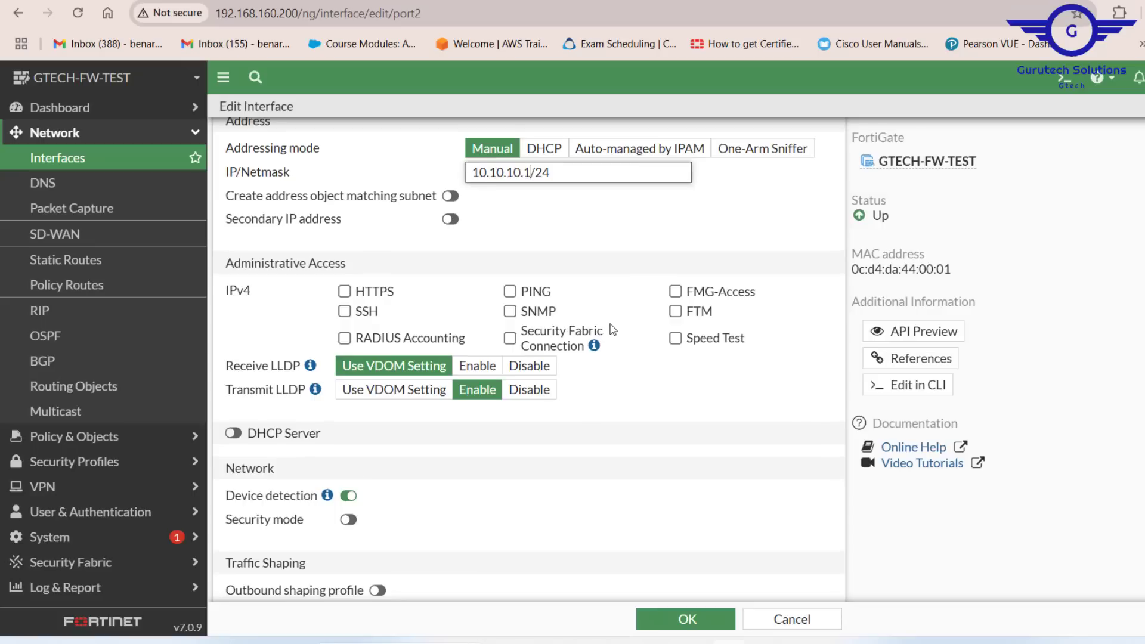
click(344, 289)
click(344, 309)
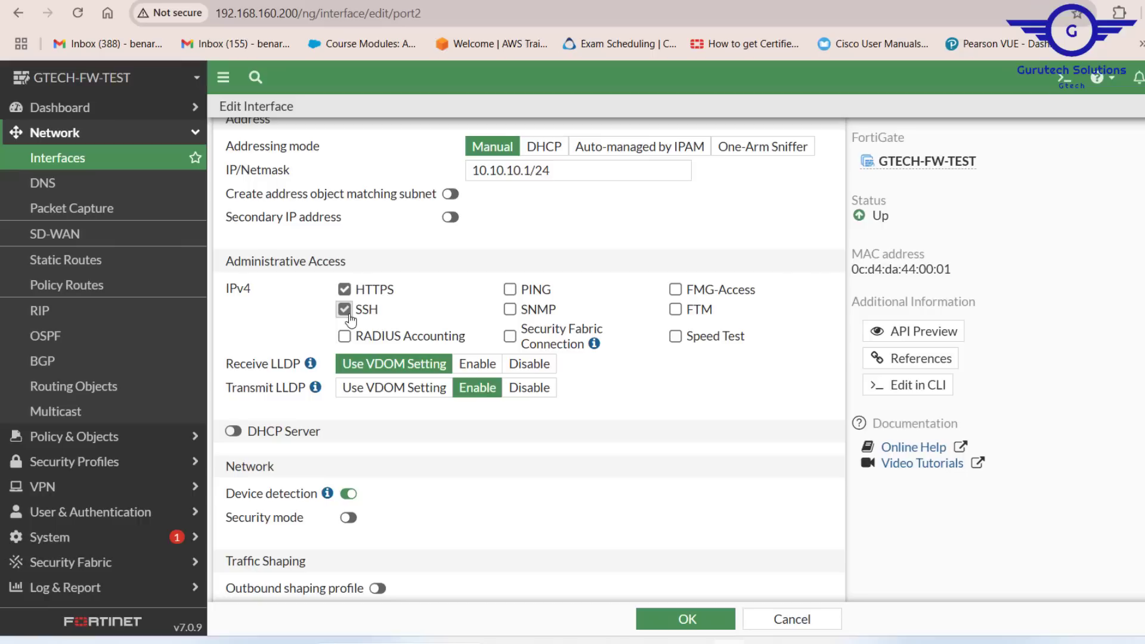
click(509, 289)
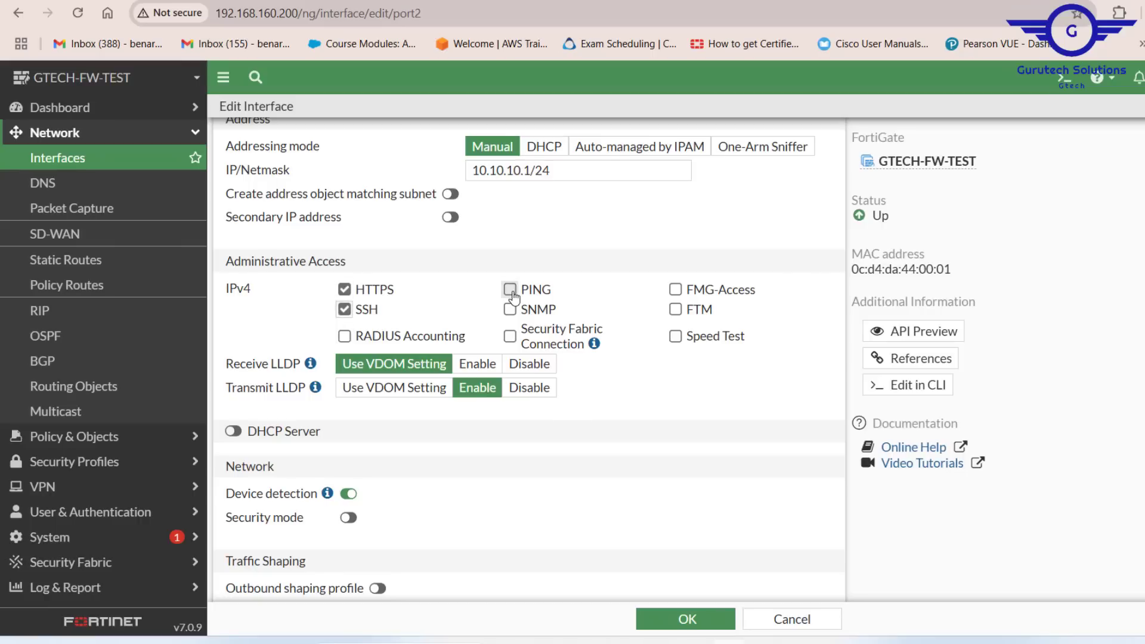
click(676, 289)
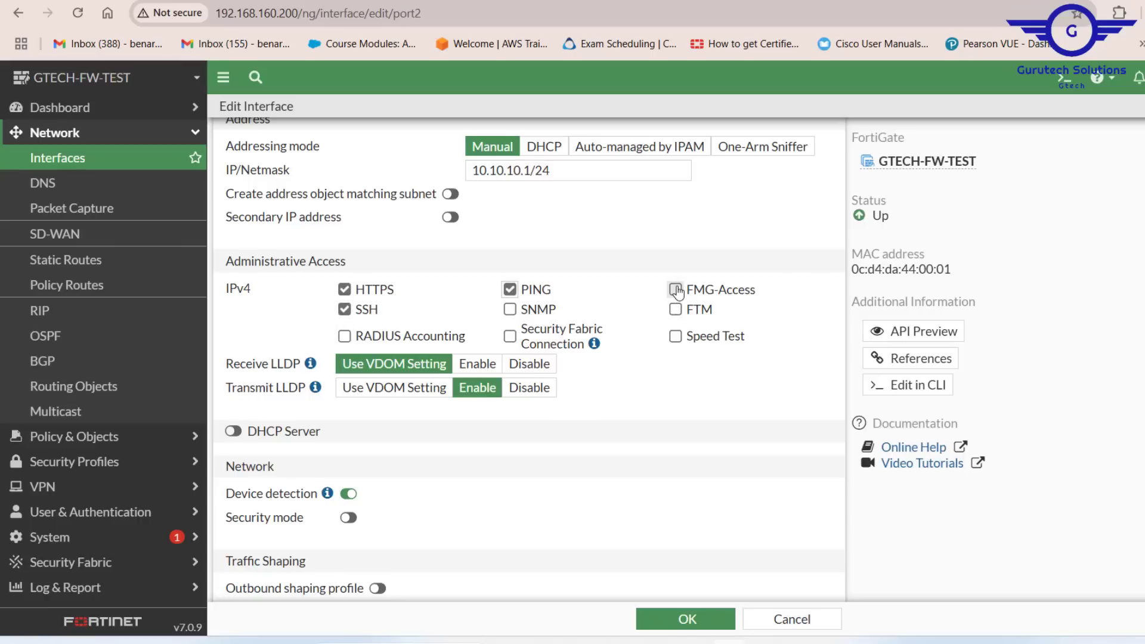
click(510, 309)
scroll(628, 457, down, 2)
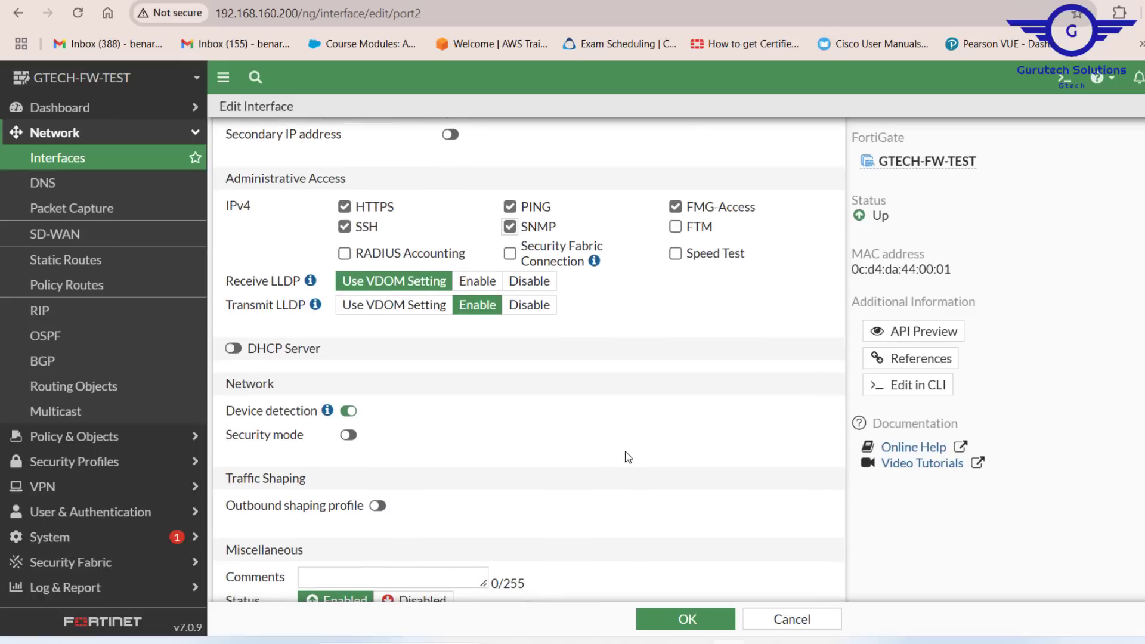
Step: Open PC1's console from the GNS3 topology
scroll(628, 457, down, 1)
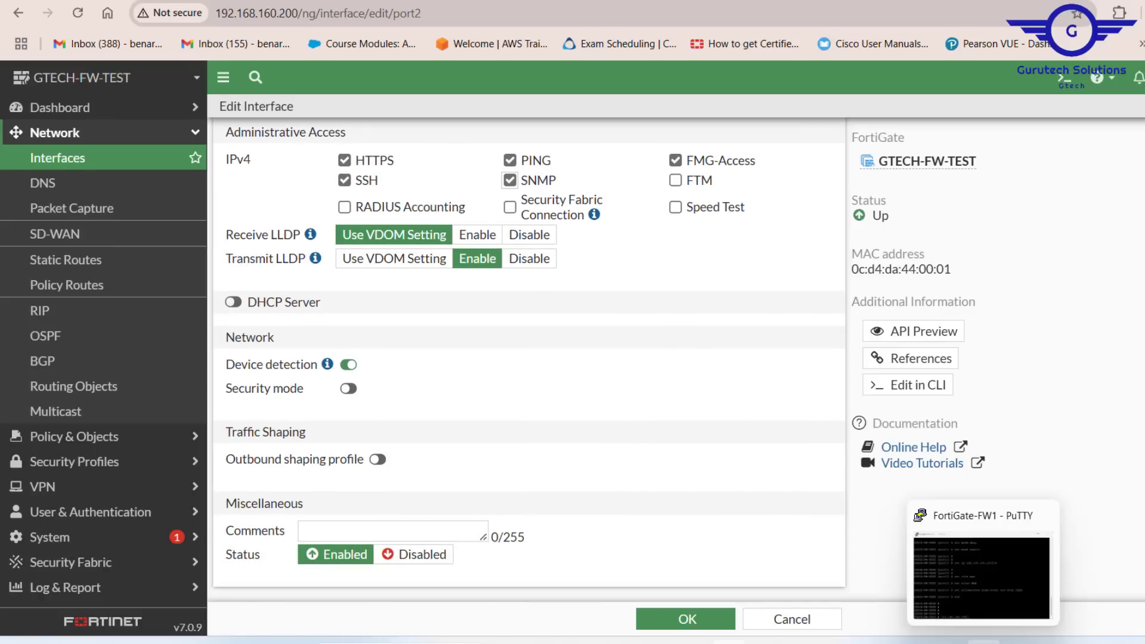
click(839, 642)
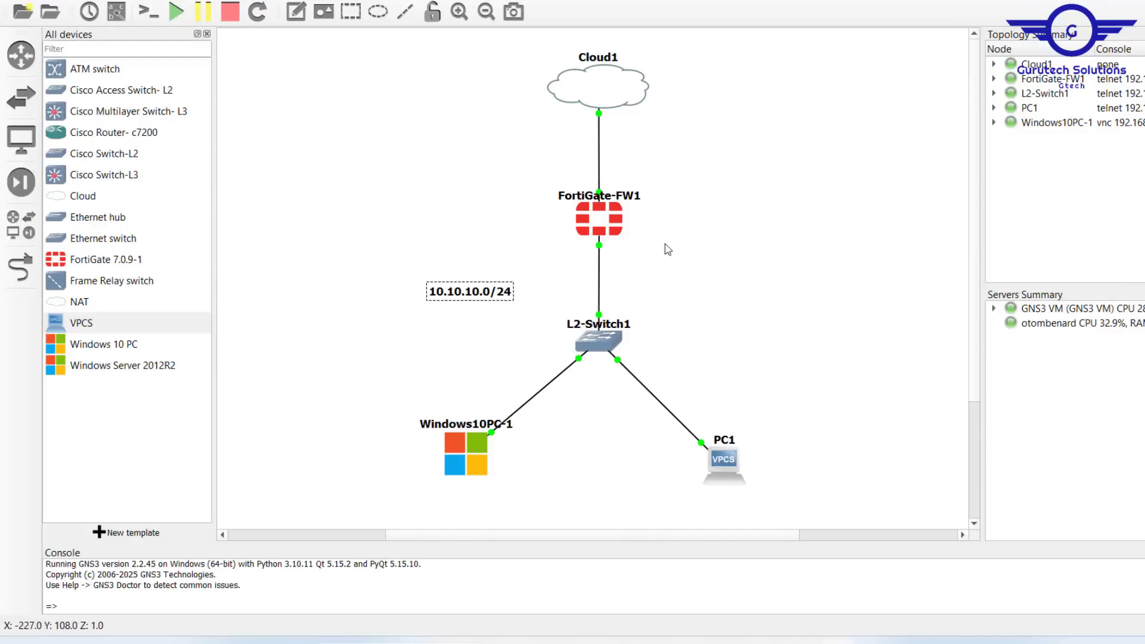
double_click(724, 461)
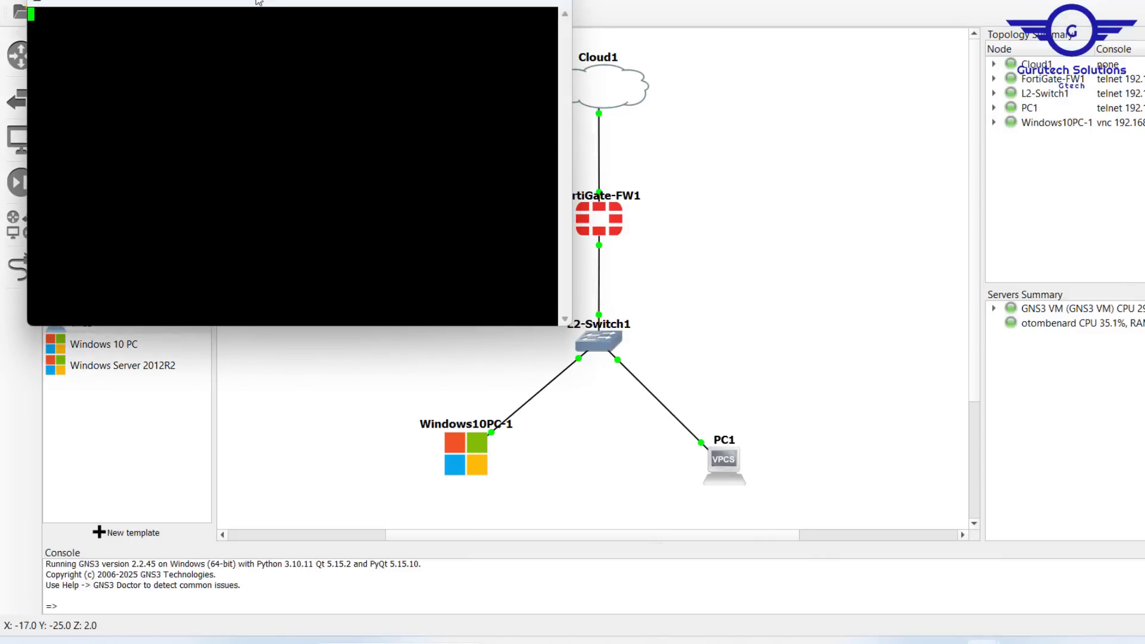
drag(259, 2, 503, 82)
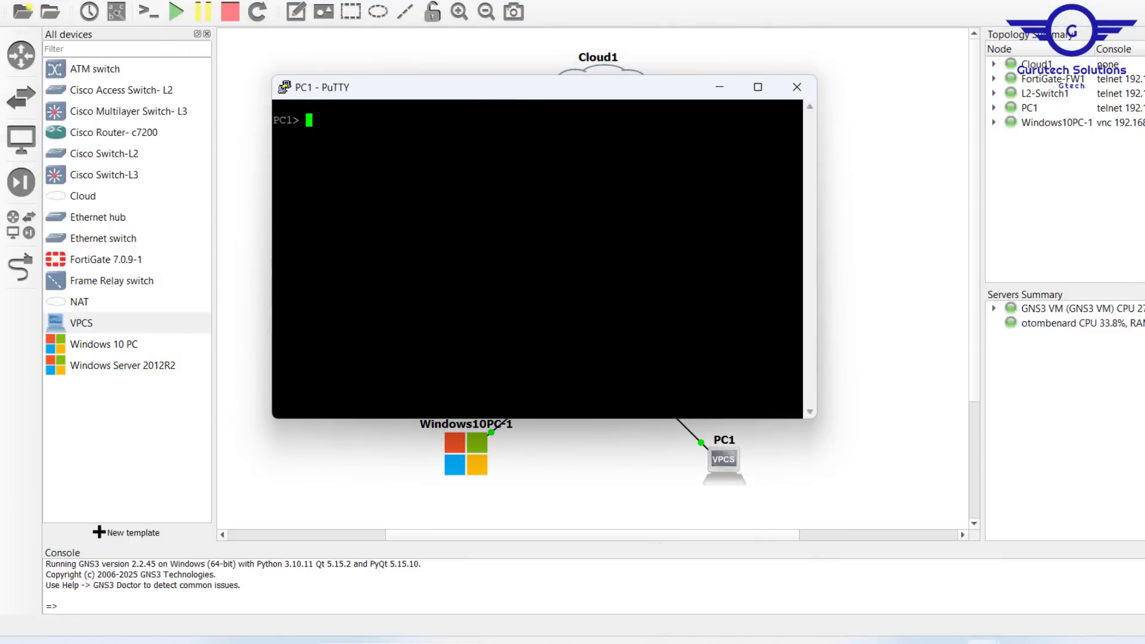
Step: Try running IP DHCP in PC1's console
key(Return)
text(IP DH)
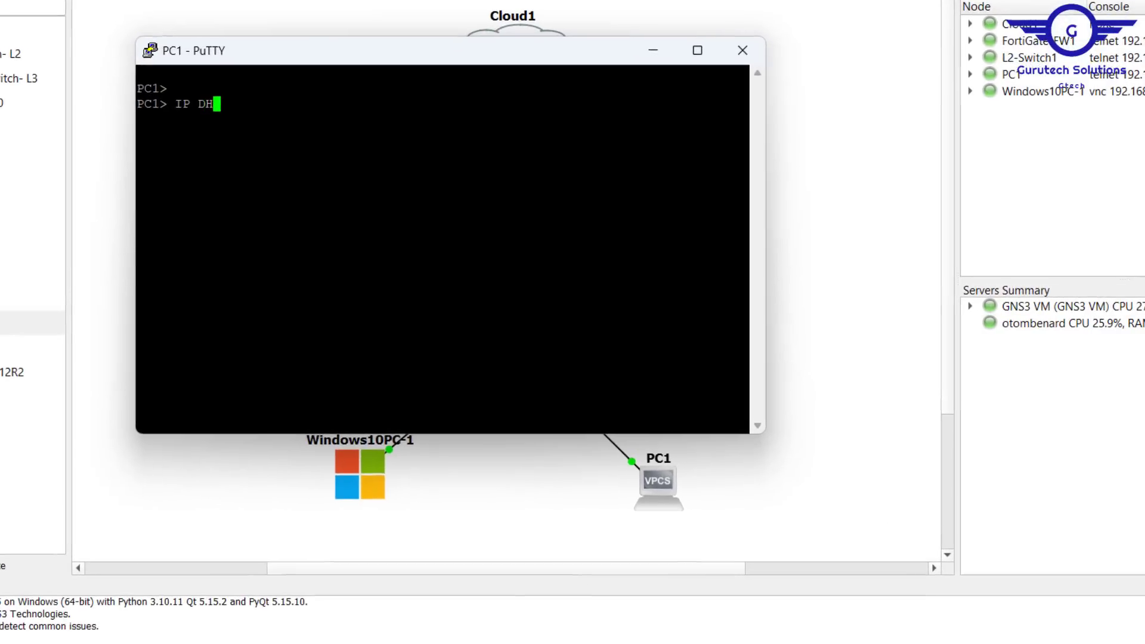
text(CP)
key(Return)
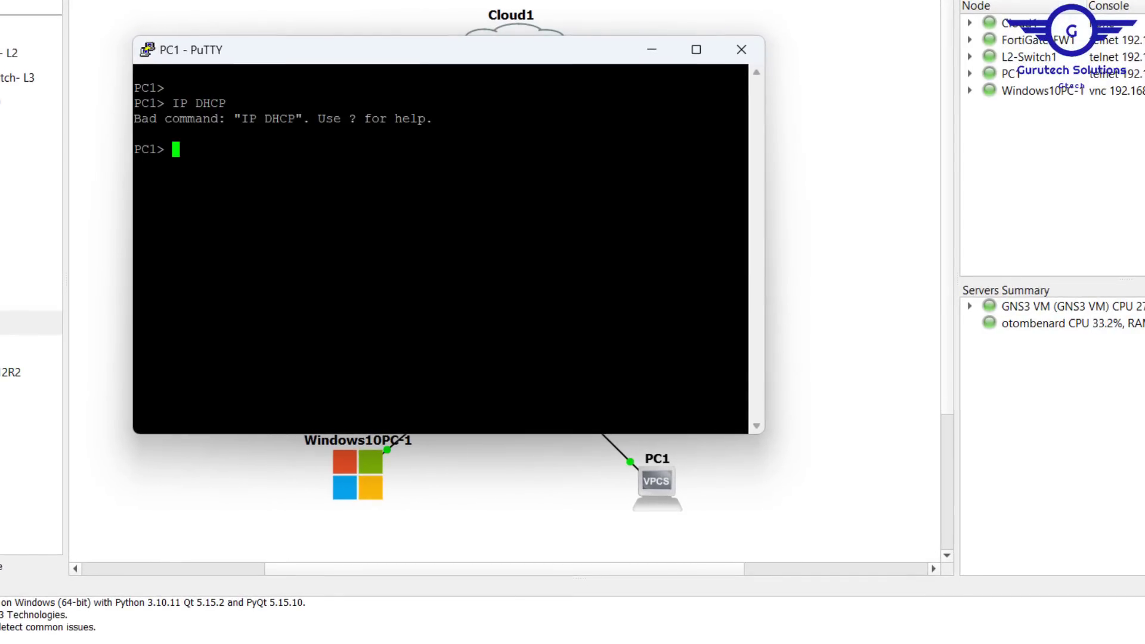
Step: Run ip dhcp in PC1's console to request an address
text(ip dhcp)
key(Return)
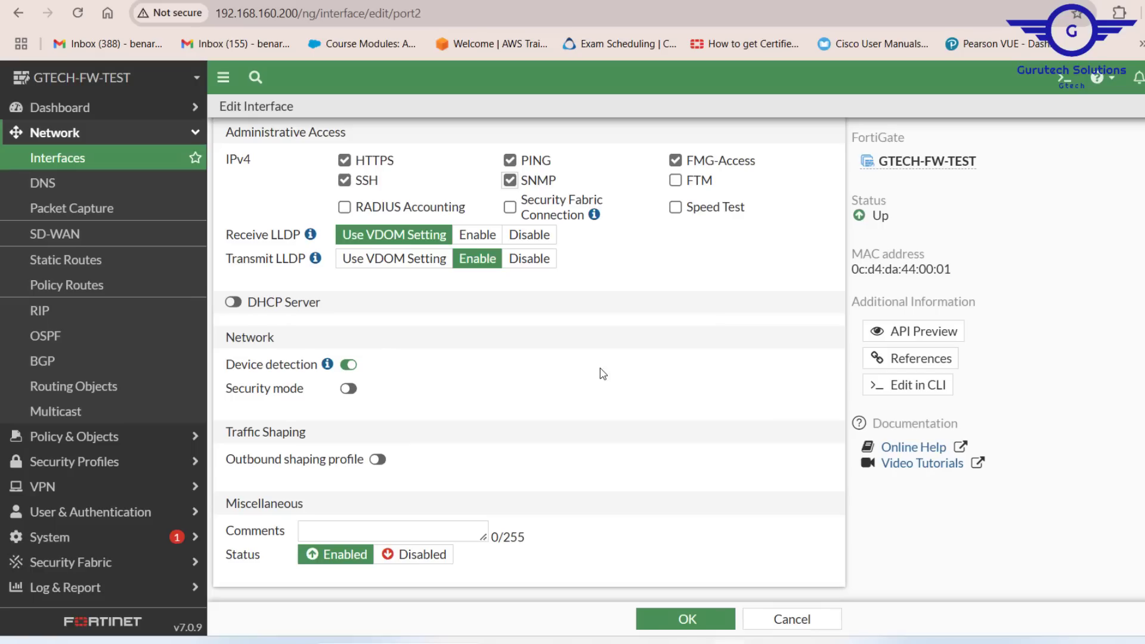
Step: Enable the DHCP Server on the port2 LAN interface
scroll(565, 365, up, 4)
scroll(567, 368, down, 2)
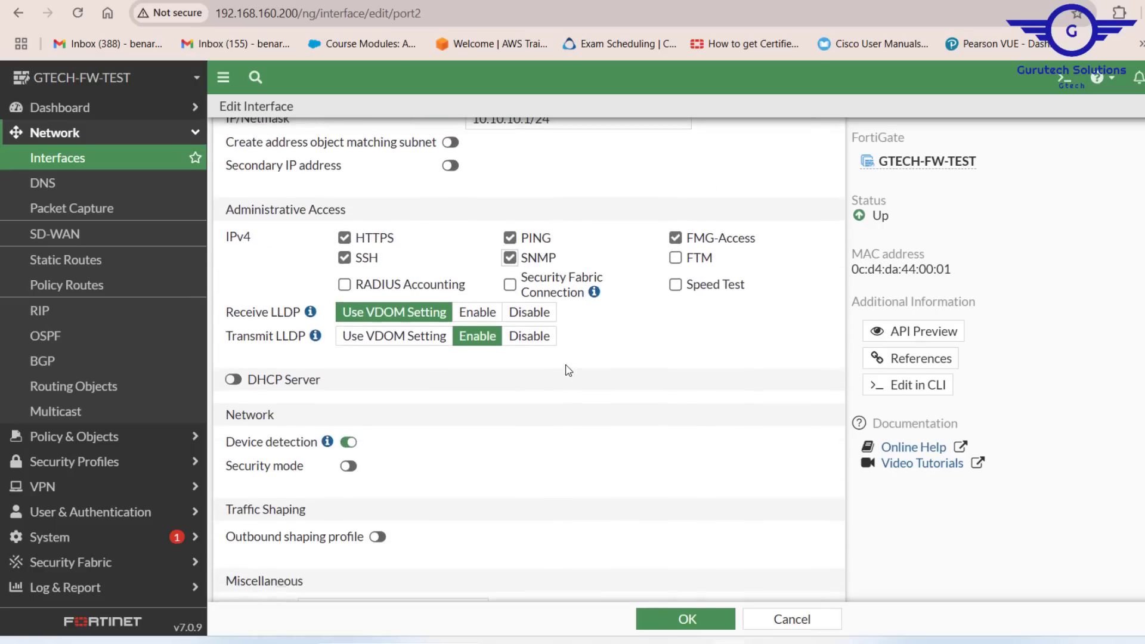
scroll(460, 375, down, 2)
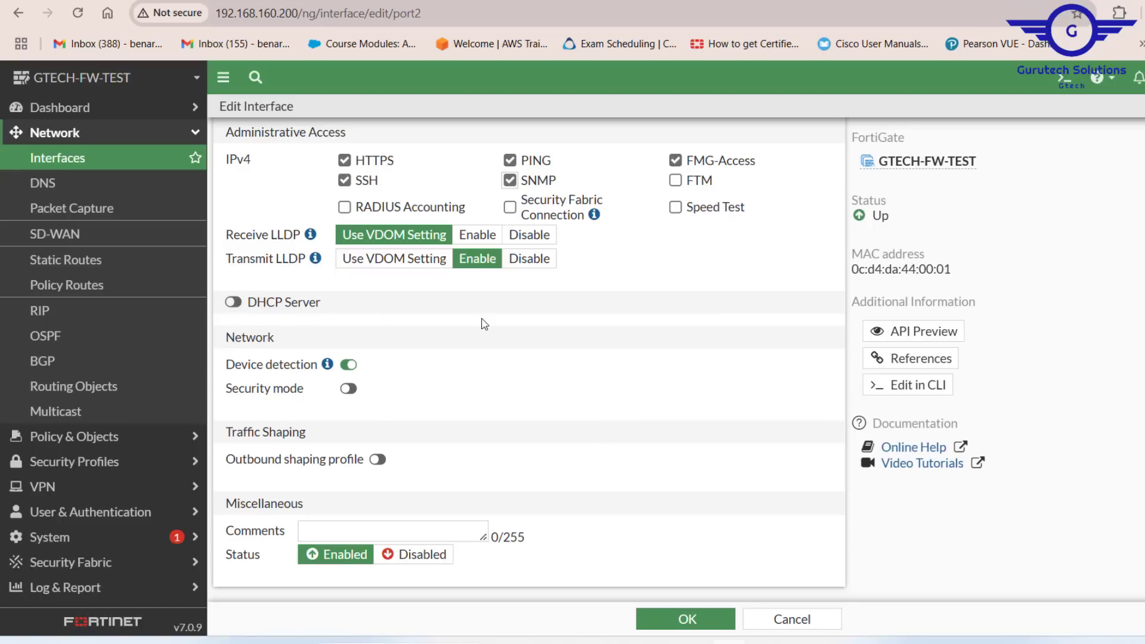
scroll(480, 322, up, 8)
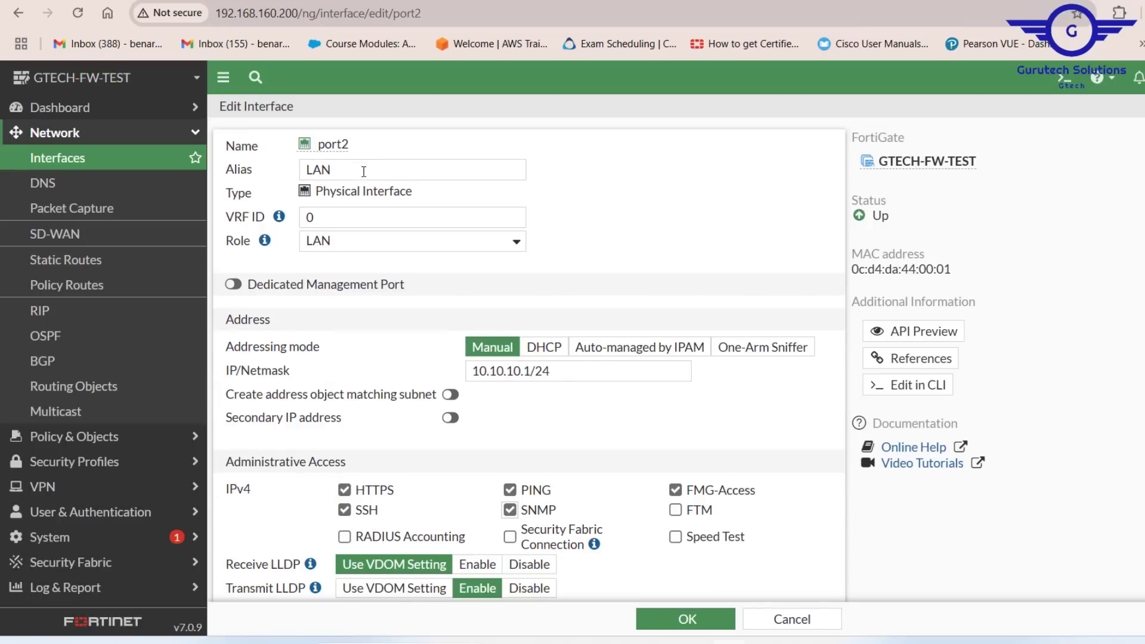
scroll(556, 241, down, 3)
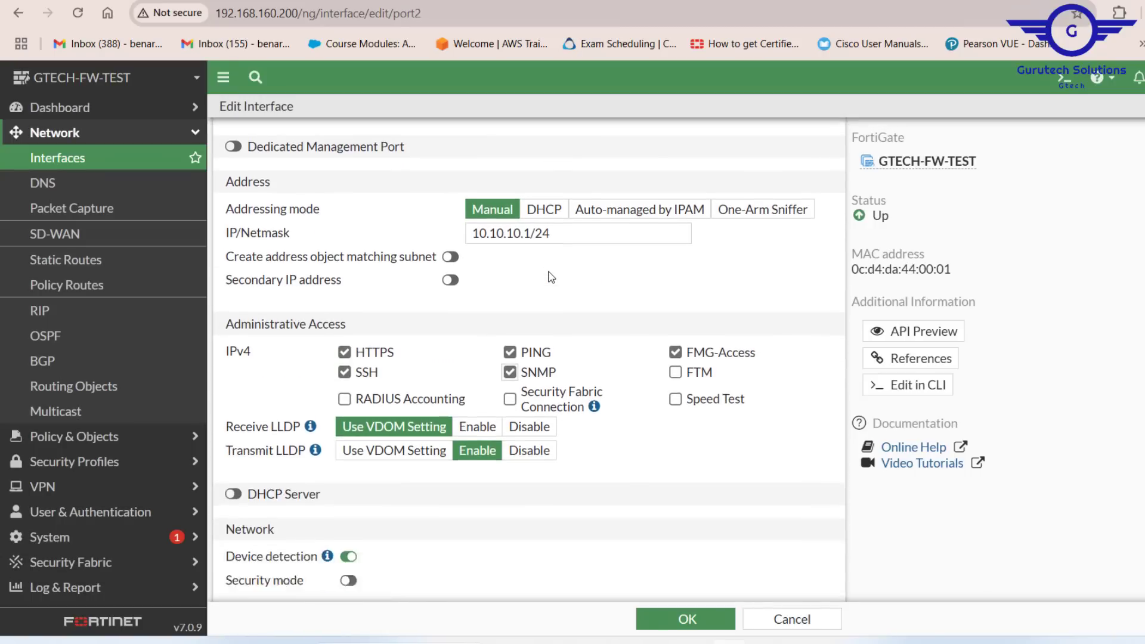
drag(562, 219, 468, 205)
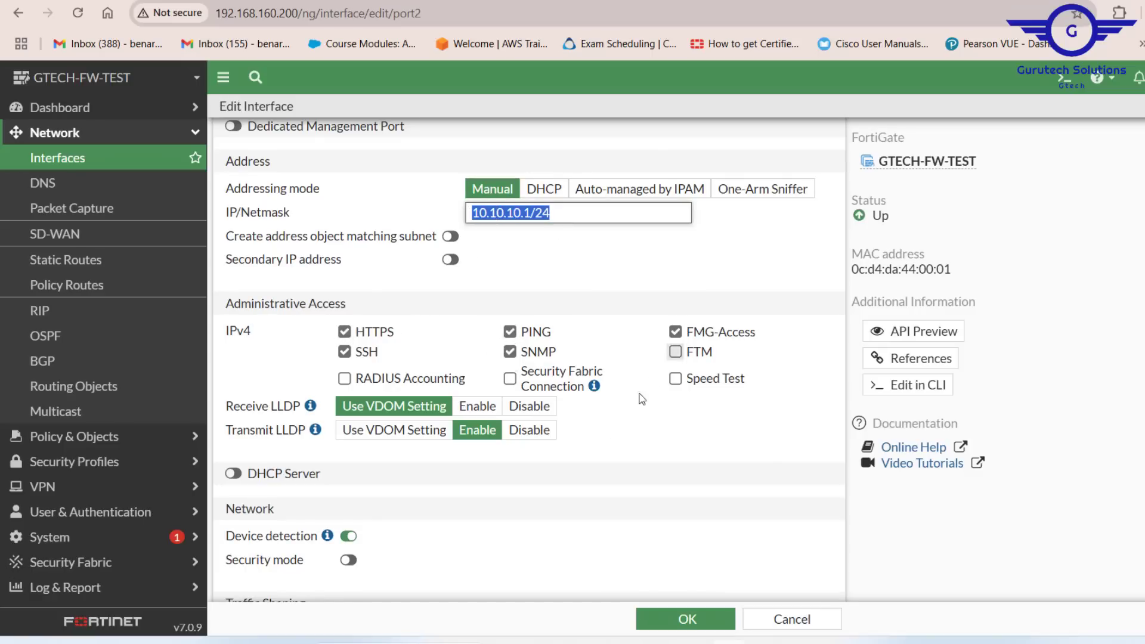
scroll(603, 450, down, 3)
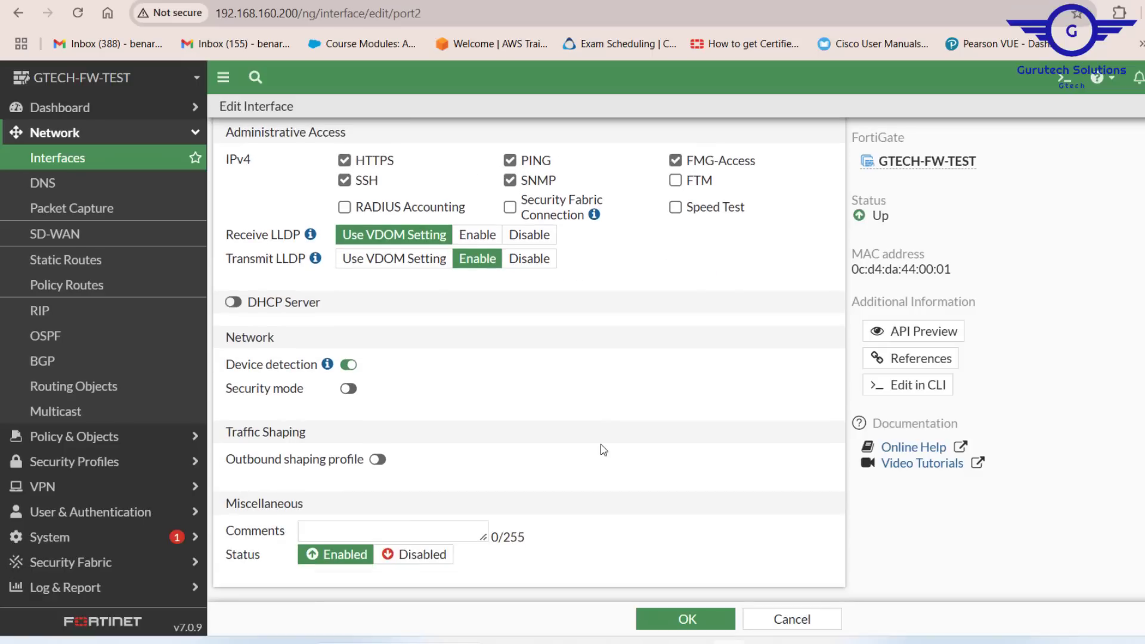
click(233, 302)
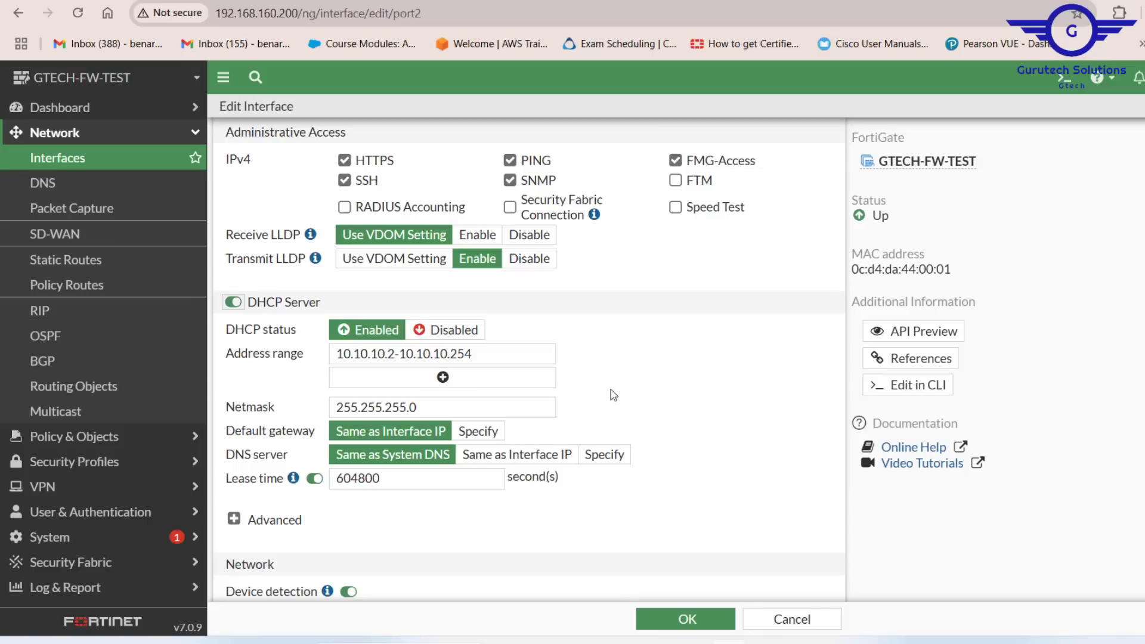
Step: Set port2's DHCP address range to 10.10.10.101-10.10.10.200 and save the interface
scroll(629, 405, down, 1)
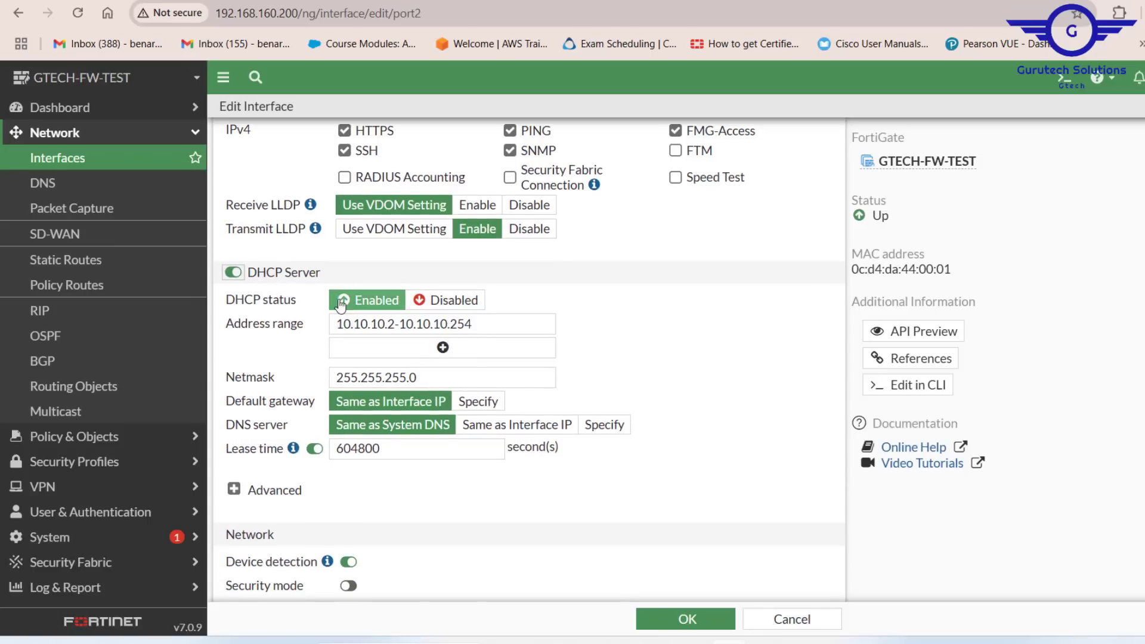
click(391, 324)
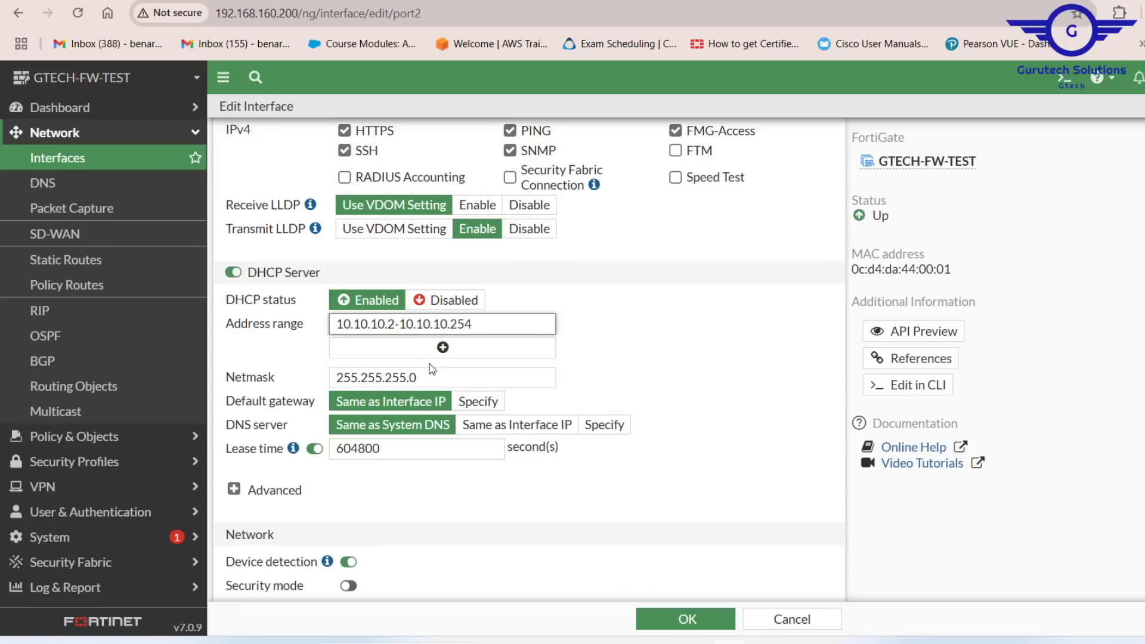
key(BackSpace)
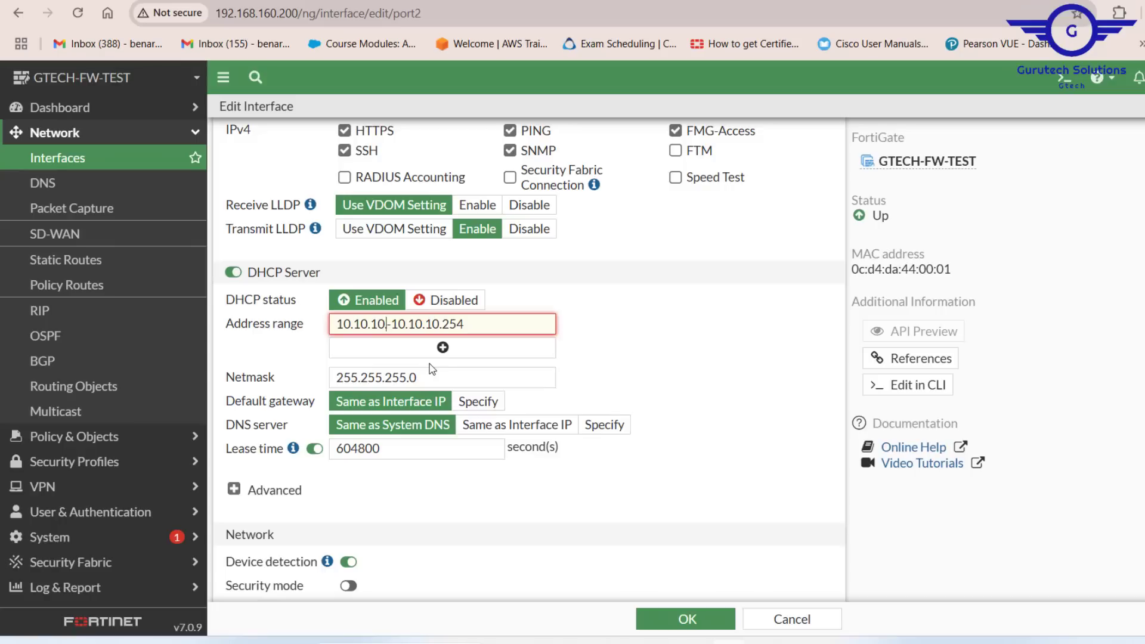
text(101)
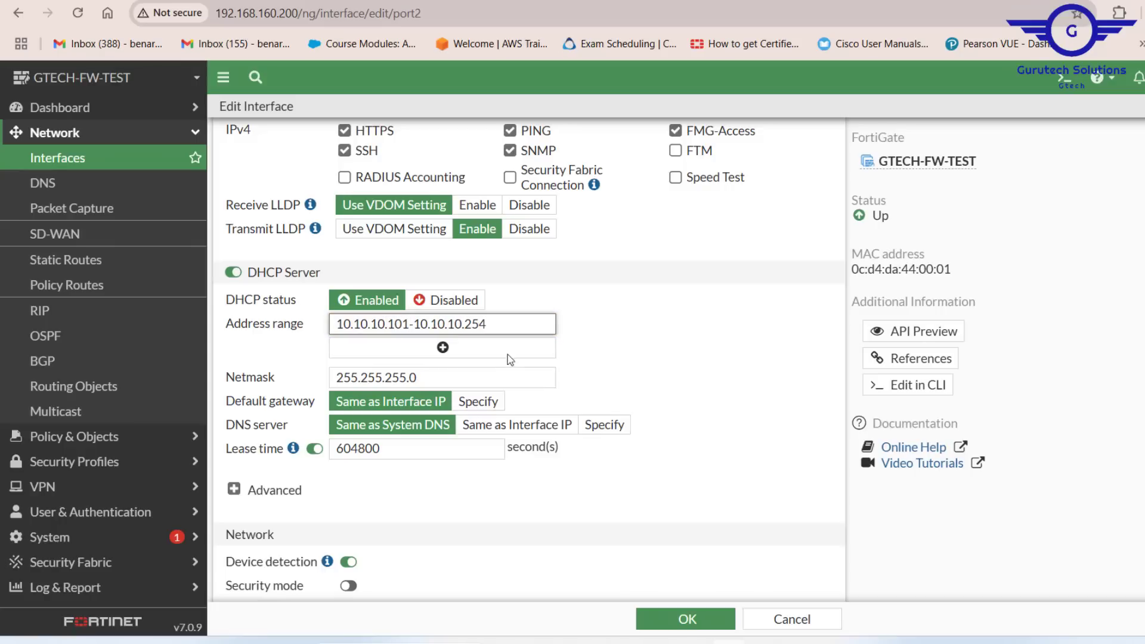
click(488, 328)
key(BackSpace)
key(BackSpace)
text(00)
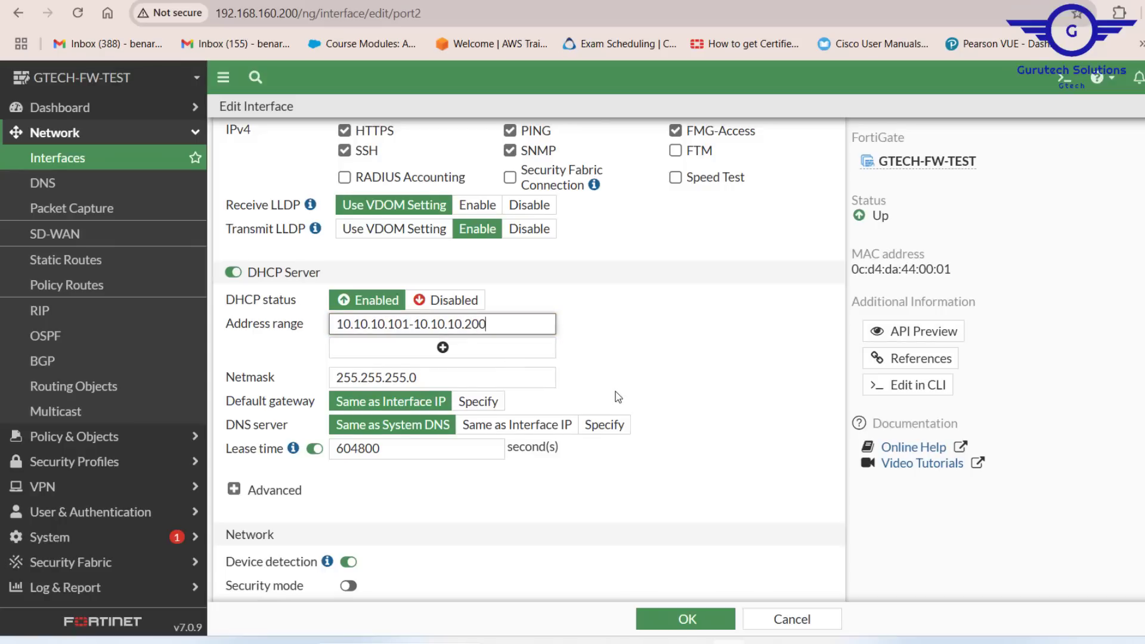
scroll(617, 397, down, 3)
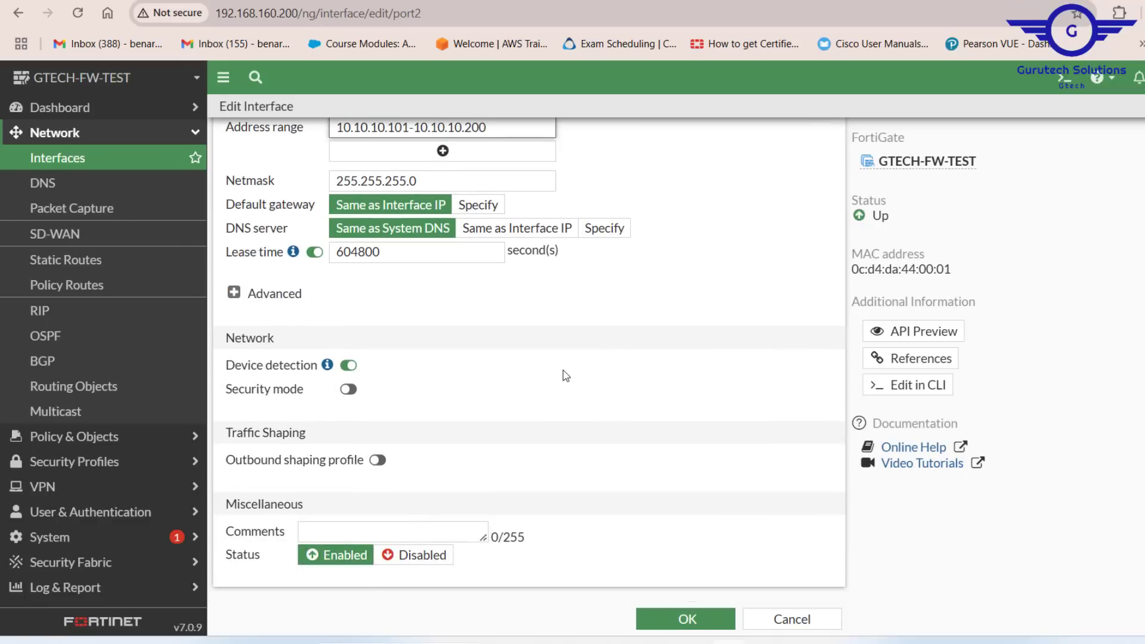
click(691, 617)
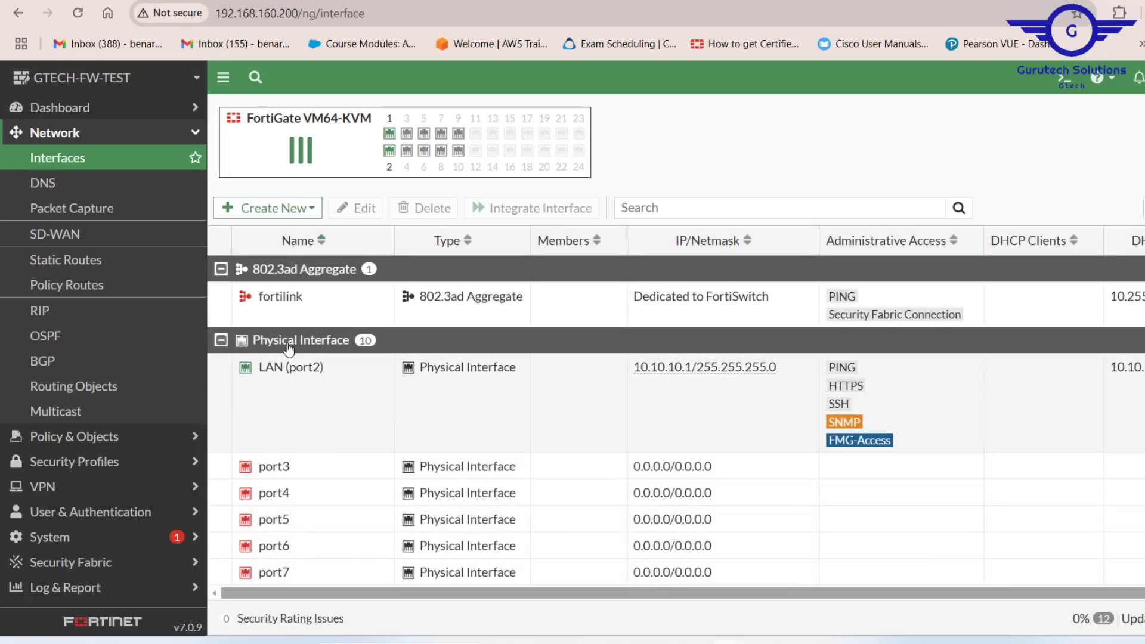
Step: Rerun ip dhcp in PC1's console to obtain an address from the FortiGate
mouse_move(308, 374)
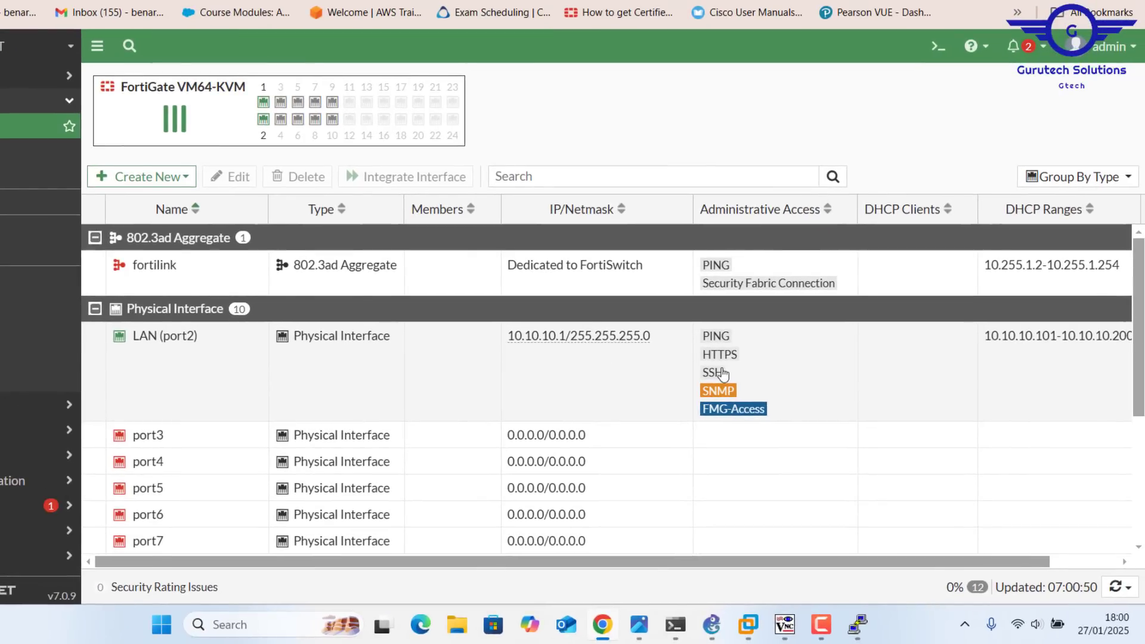
scroll(721, 375, right, 2)
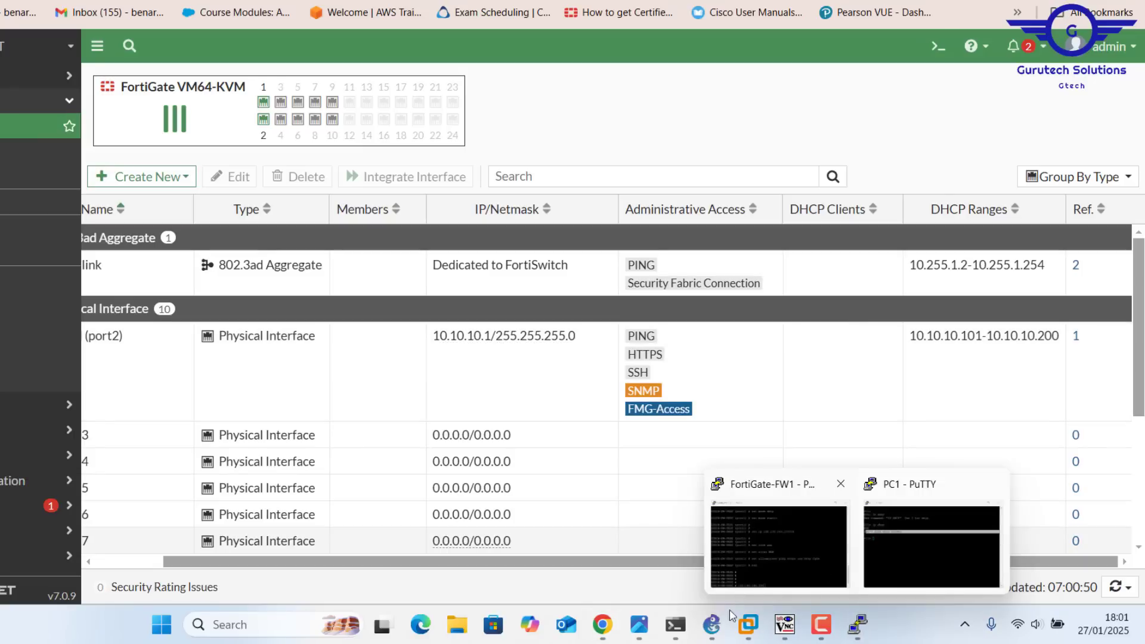
click(712, 624)
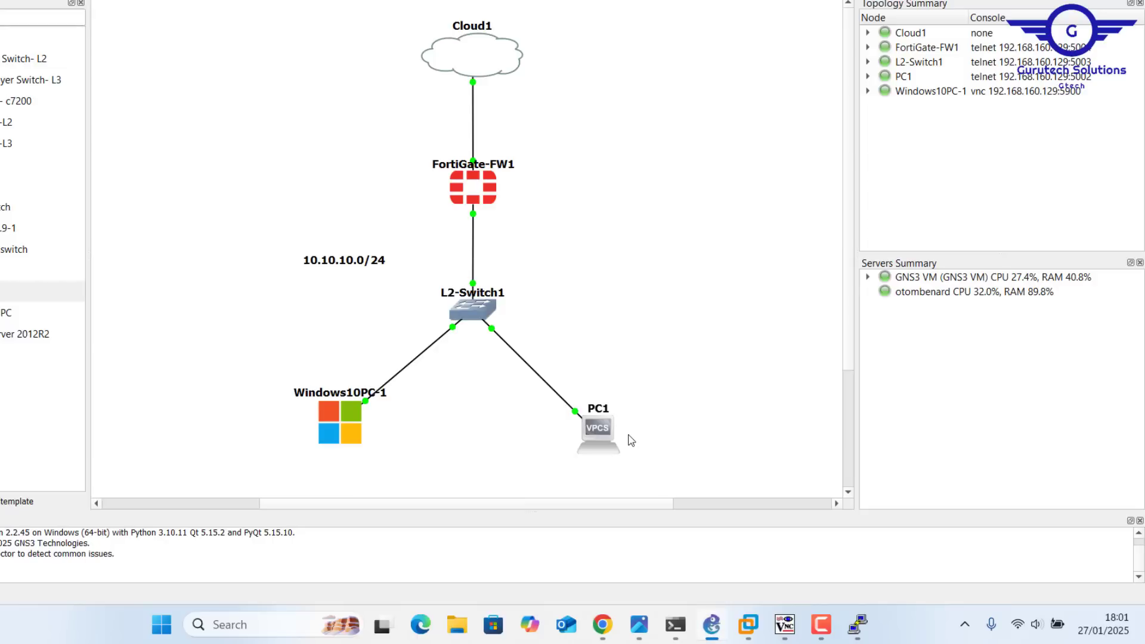
double_click(598, 428)
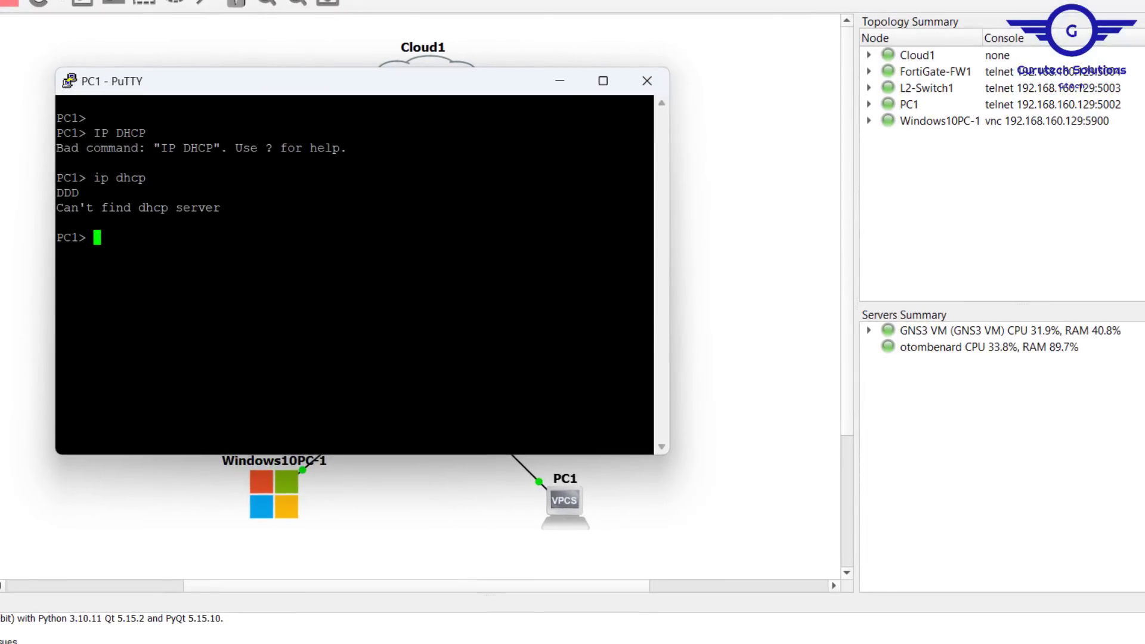
key(Up)
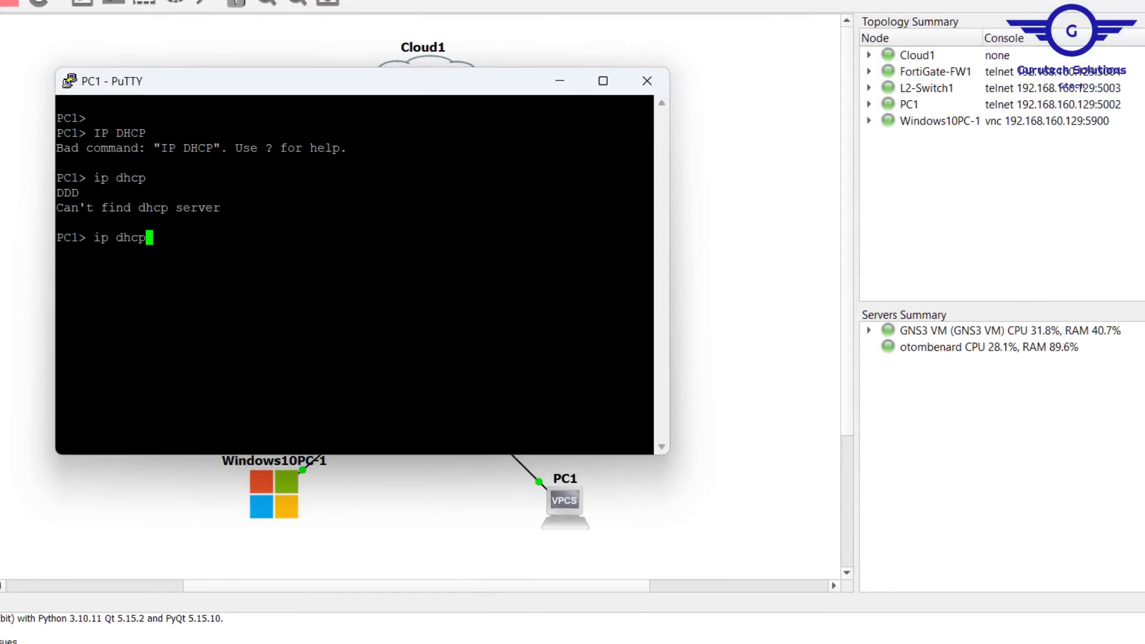
key(Return)
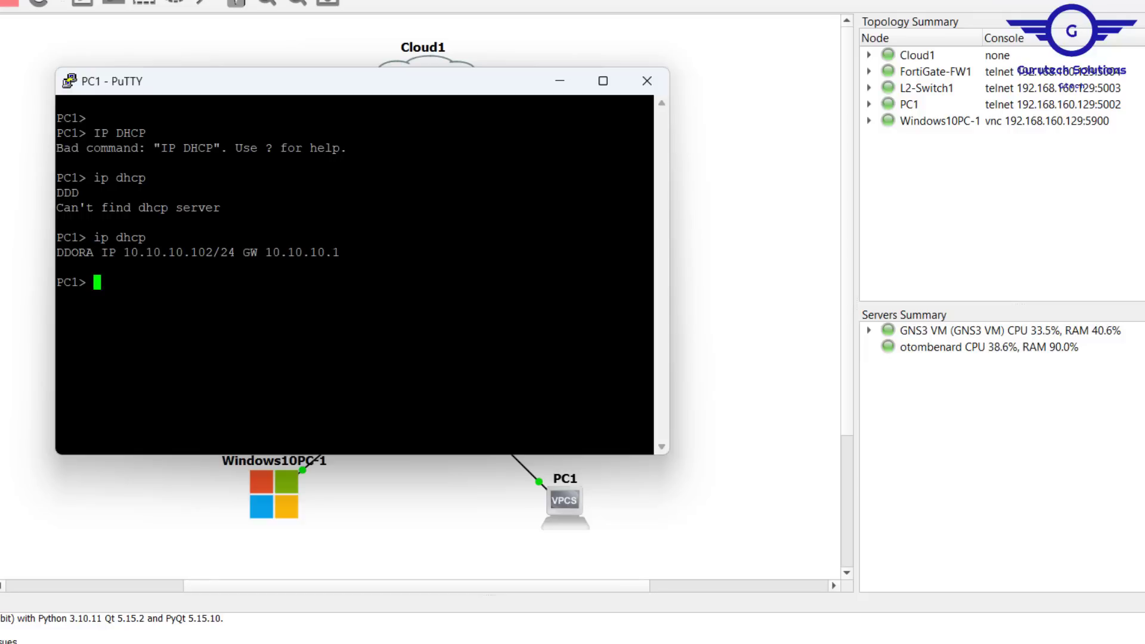
drag(125, 252, 269, 253)
click(344, 245)
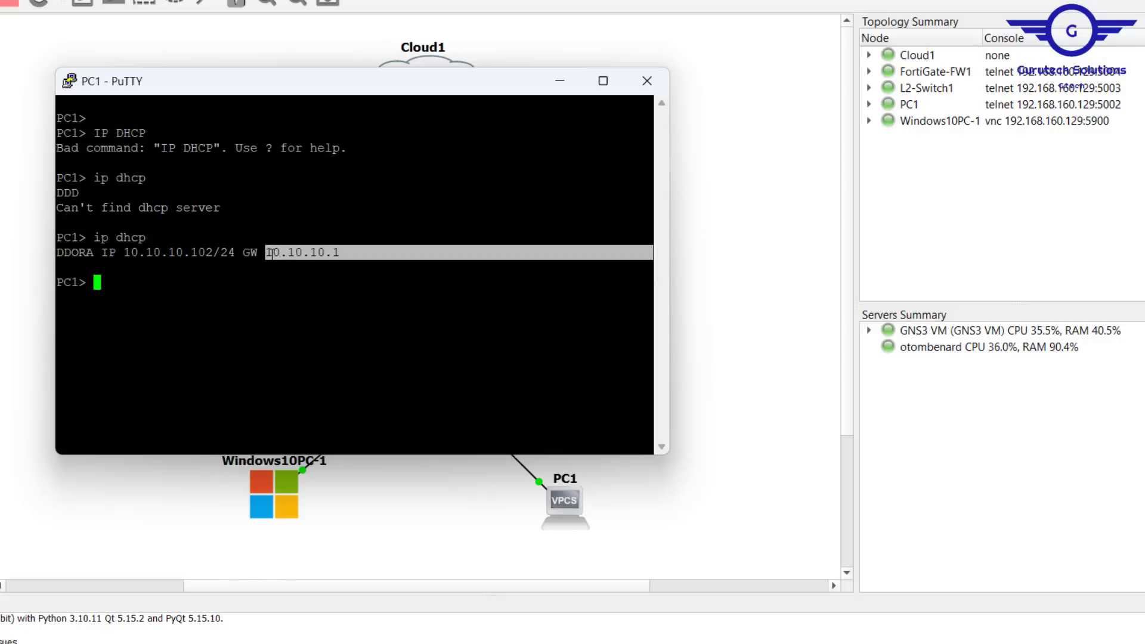
Step: Open the Windows10PC-1 console and run ipconfig in a Command Prompt to check its addressing
click(320, 482)
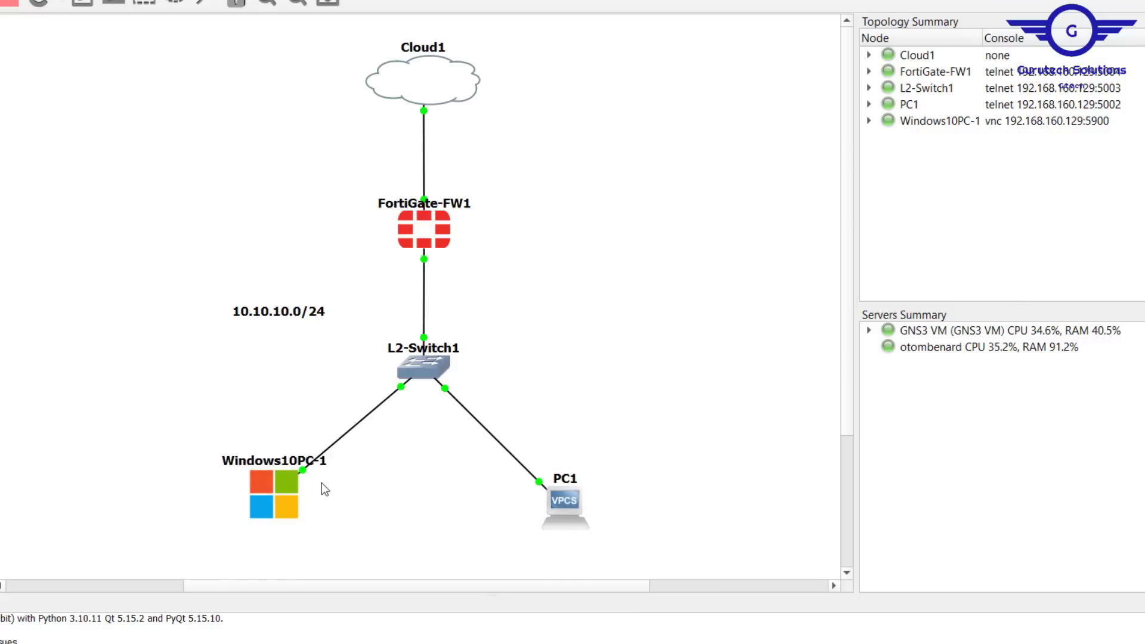
double_click(261, 502)
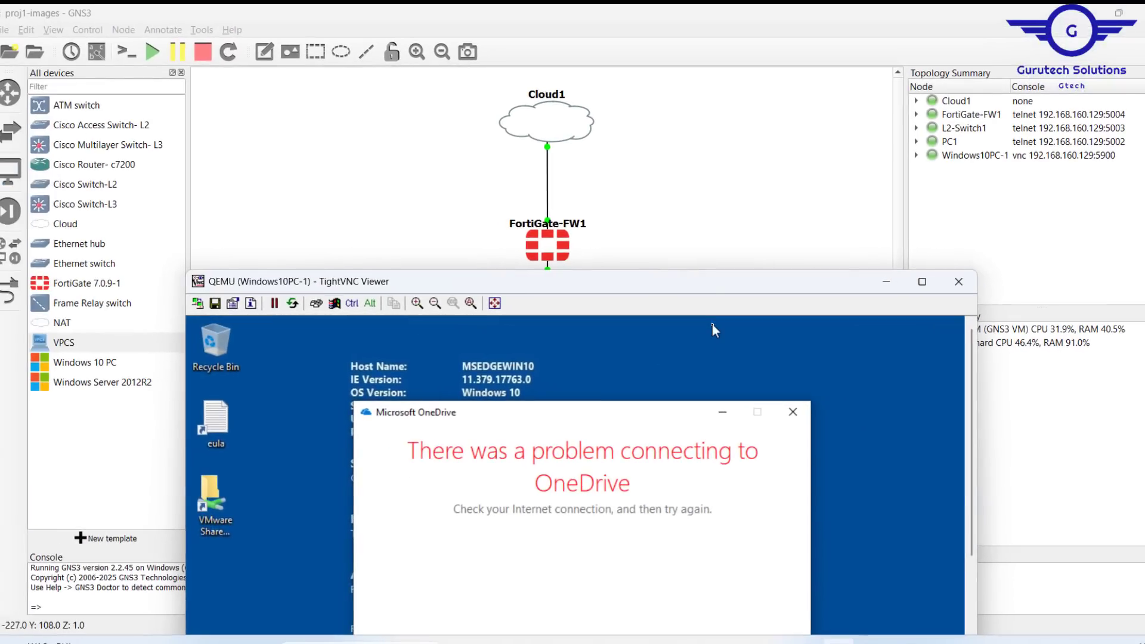
drag(694, 290, 696, 105)
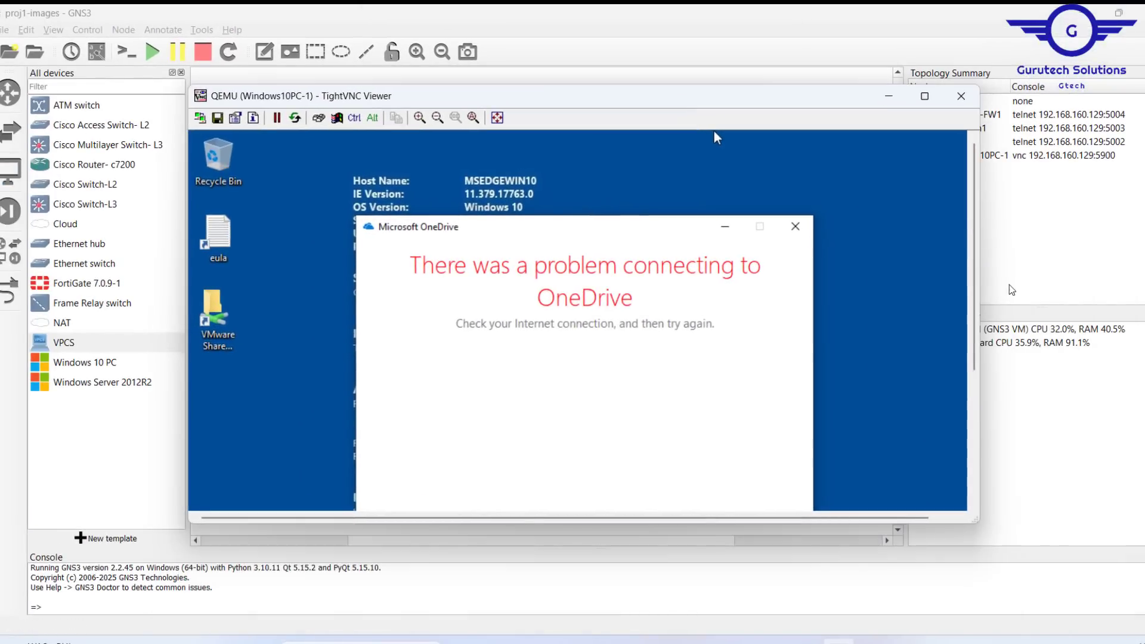
drag(976, 296, 981, 445)
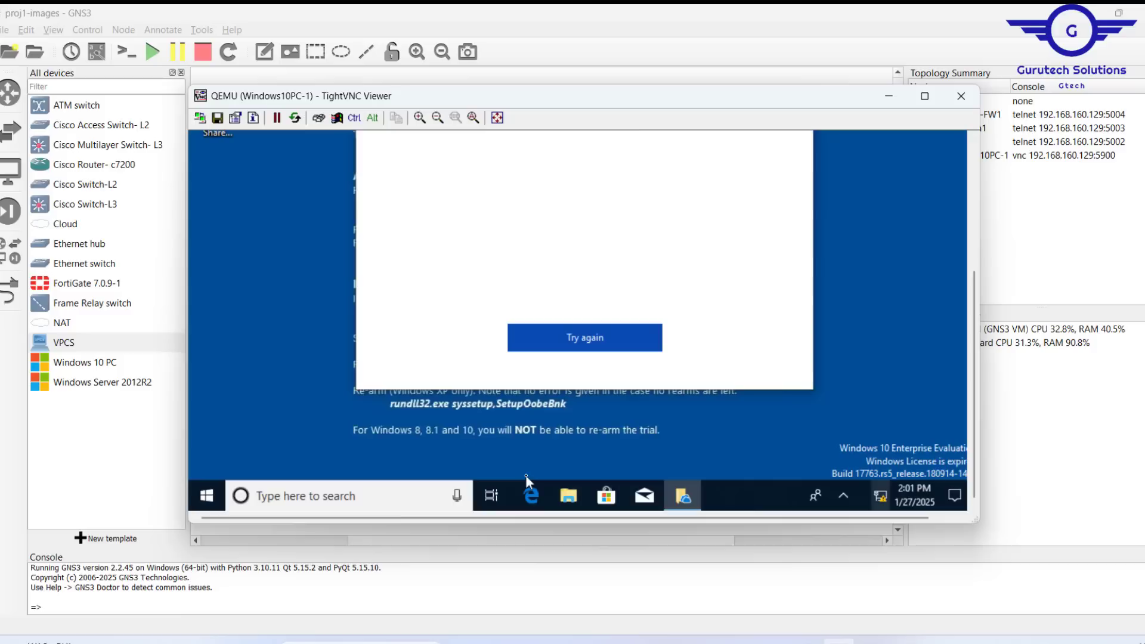
click(310, 495)
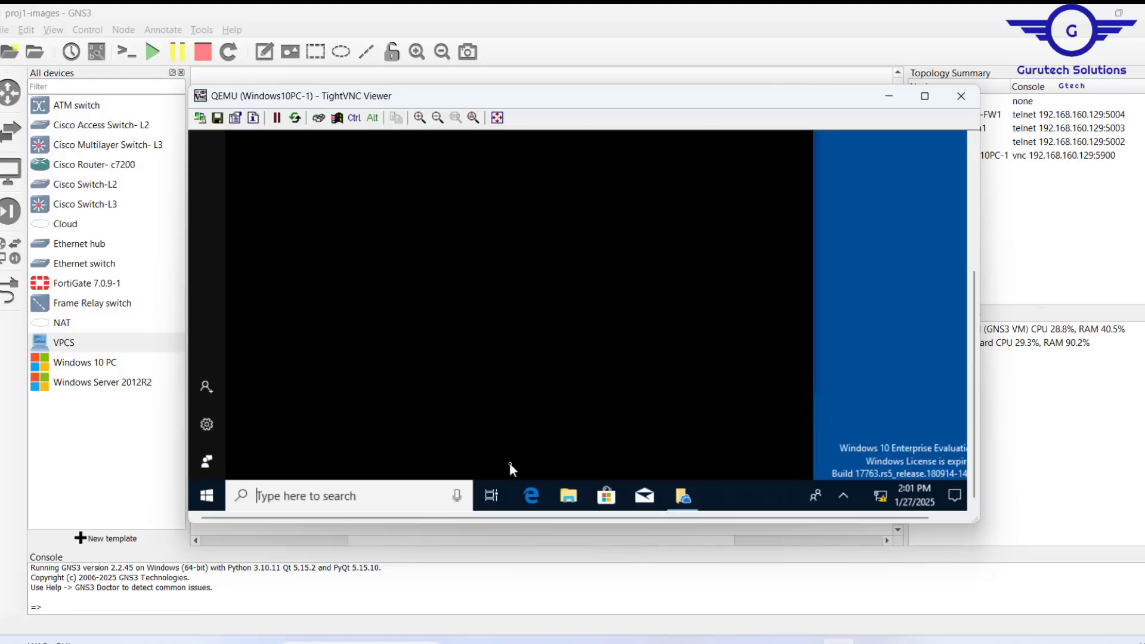
text(c)
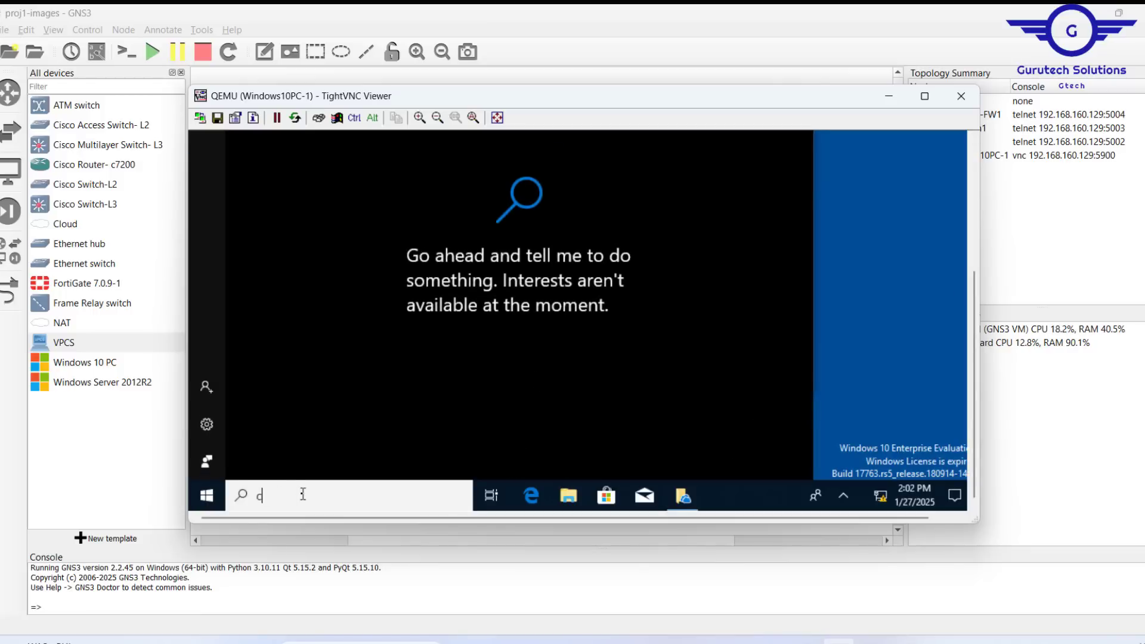
text(md)
key(Return)
text(ipconfig)
key(Return)
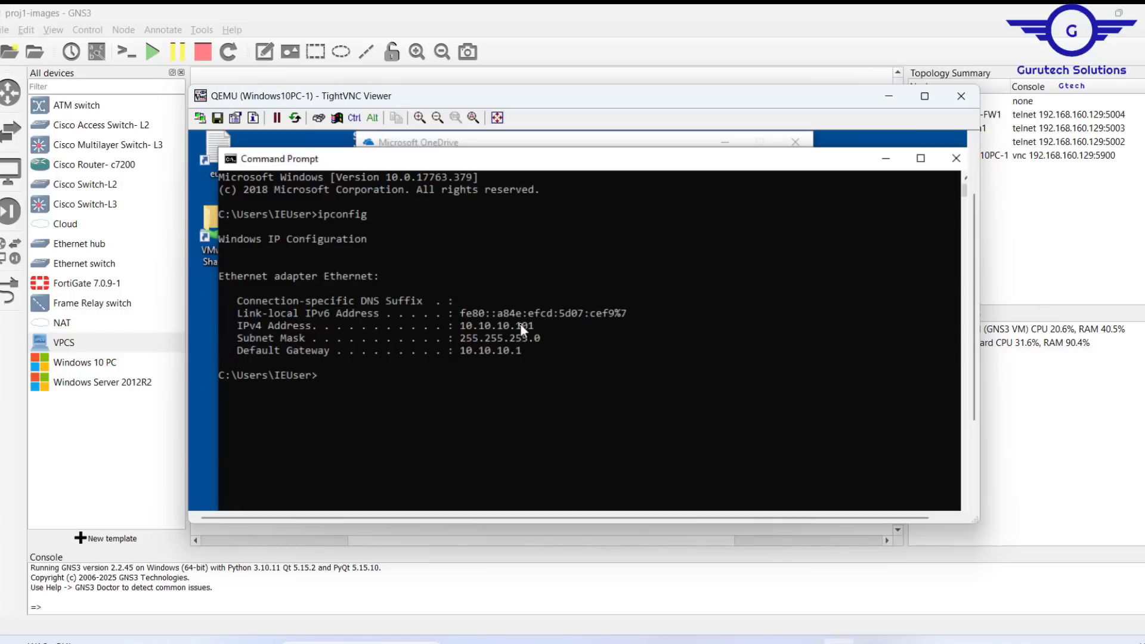
drag(533, 325, 463, 351)
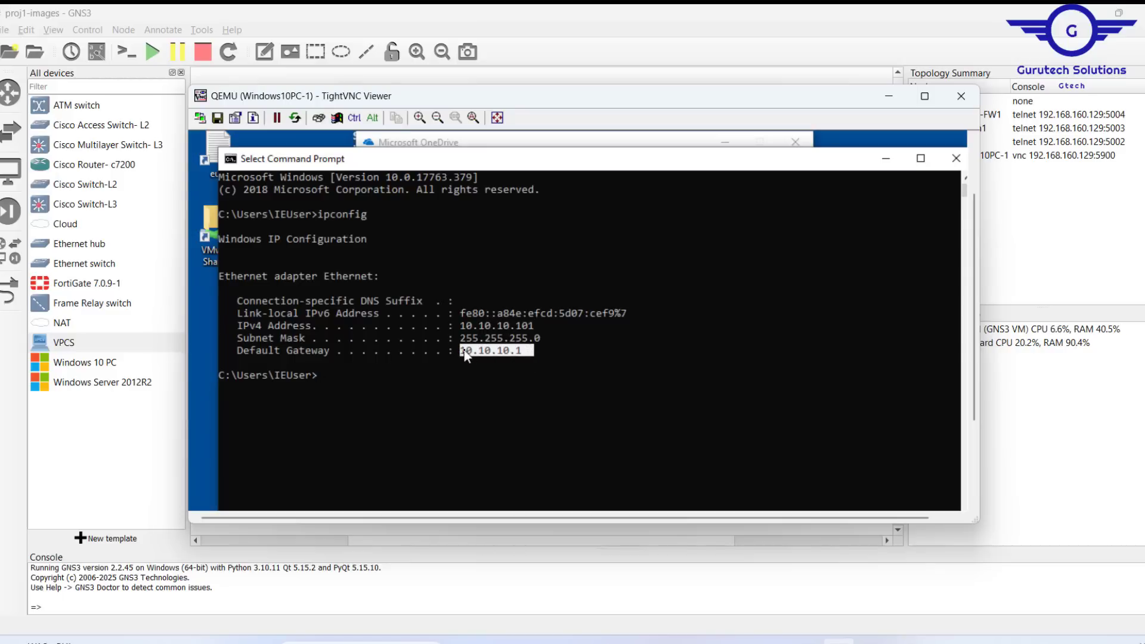
click(1040, 268)
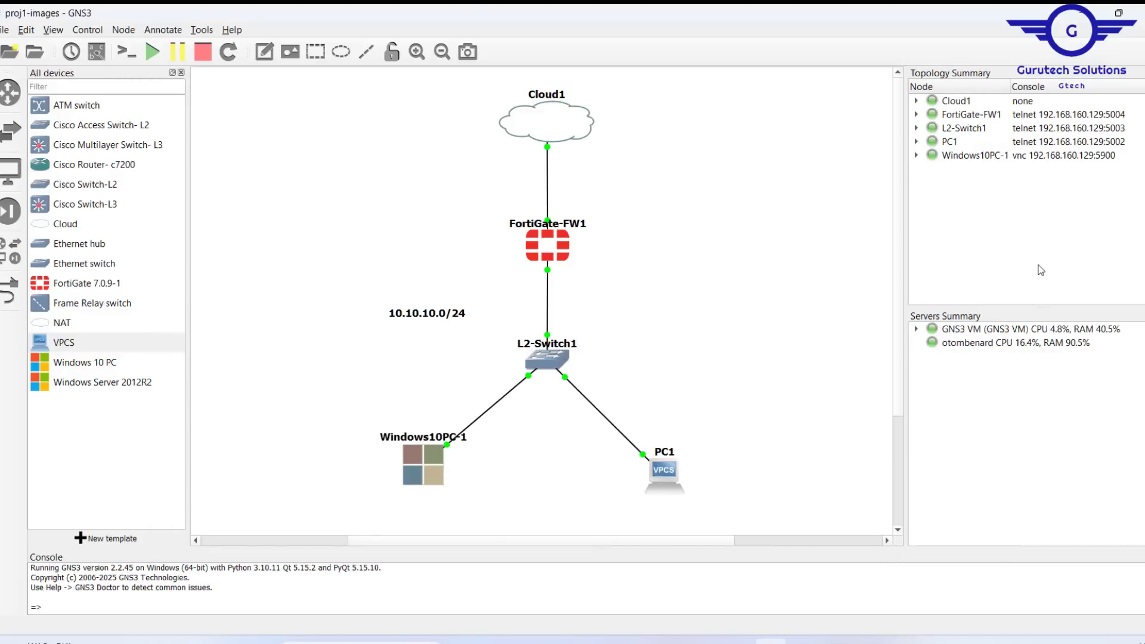
Step: Open the FortiGate CLI console and run execute dhcp lease-list
click(669, 642)
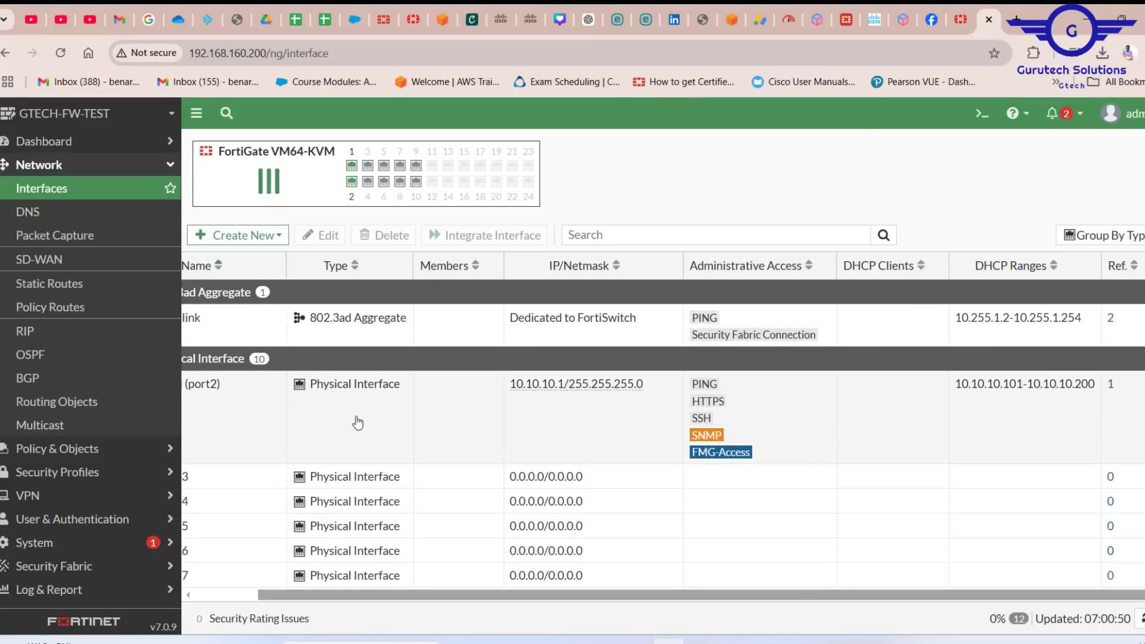
click(354, 423)
double_click(354, 423)
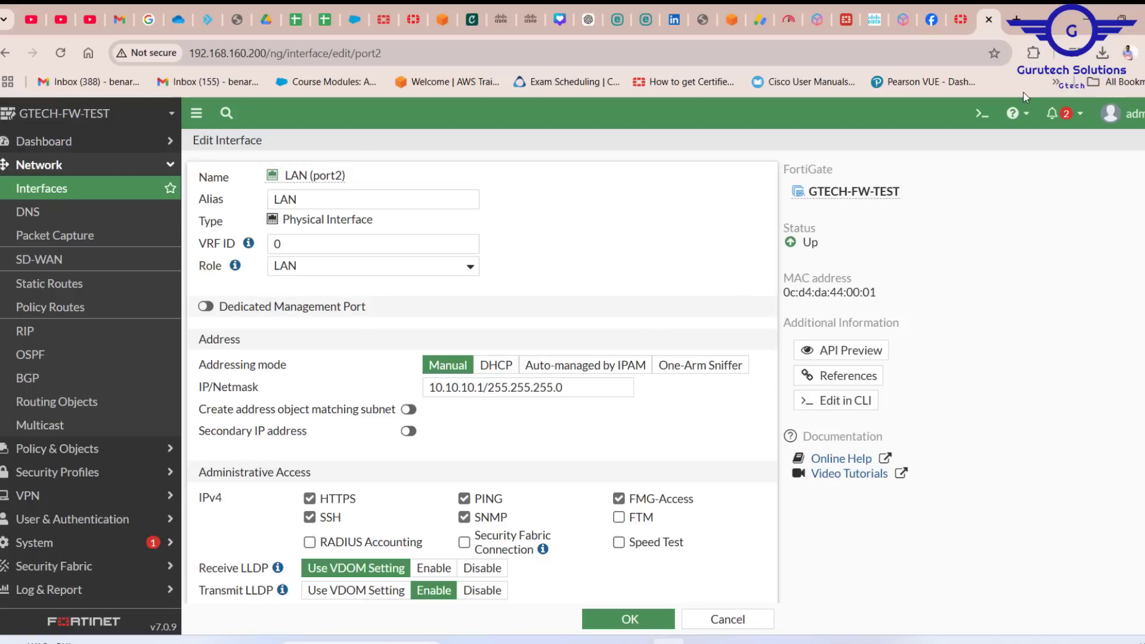
click(980, 122)
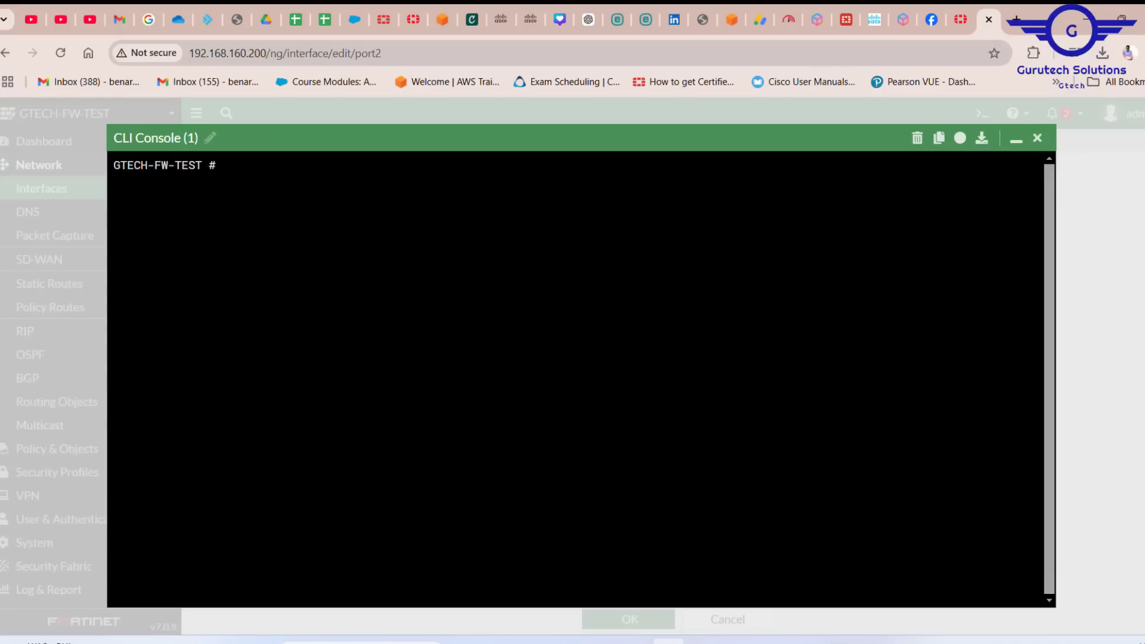
text(execute dhcp leas)
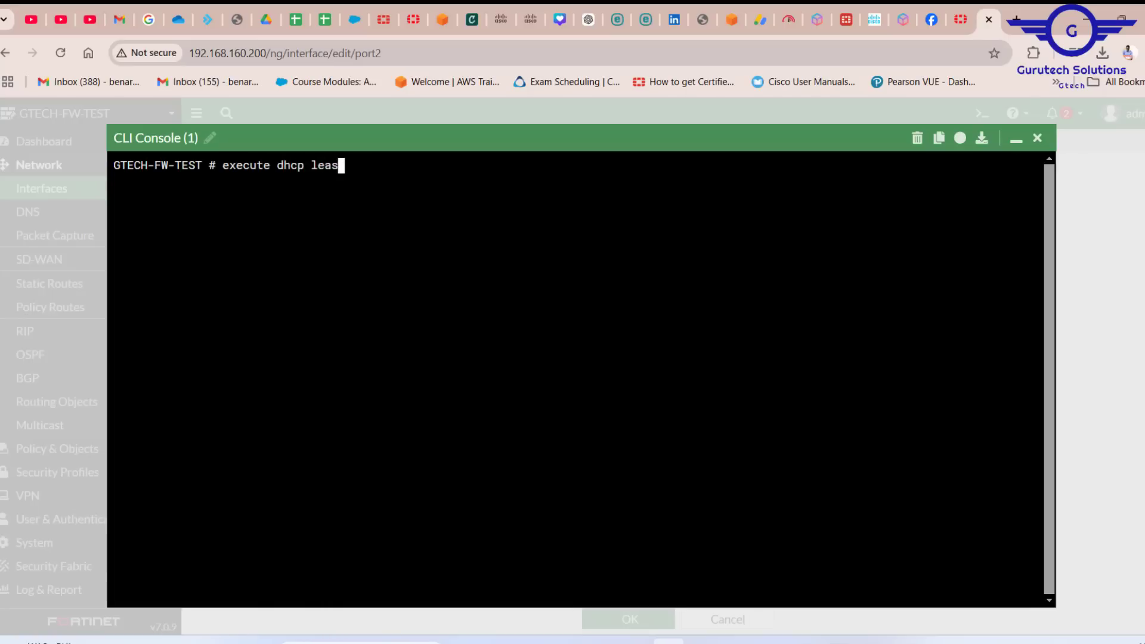
text(e-list)
key(Return)
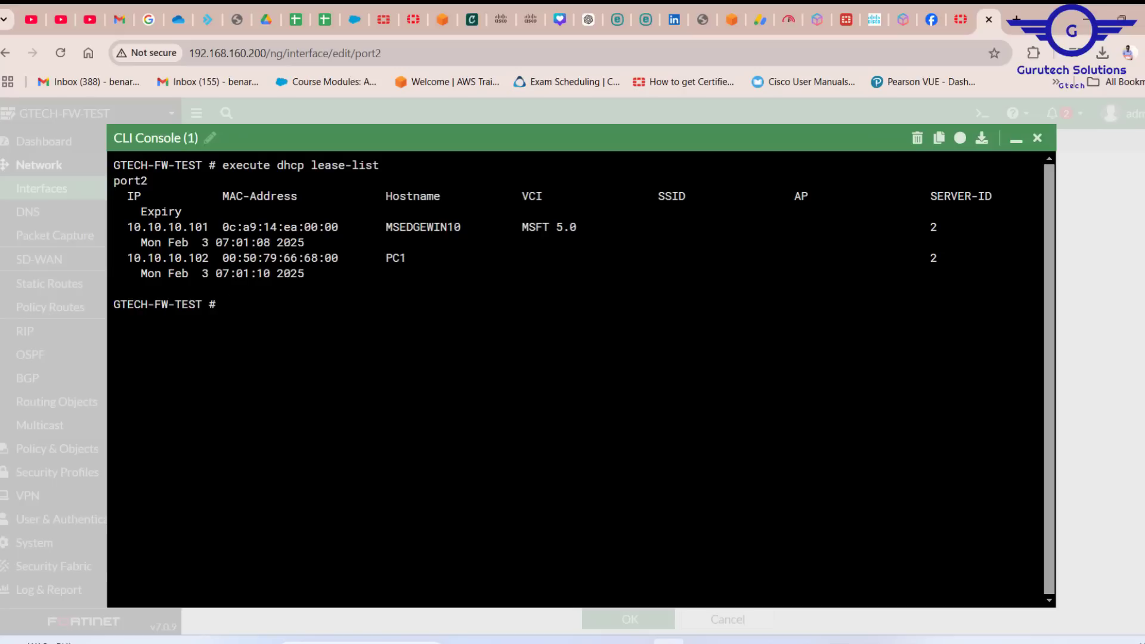
Step: Examine the DHCP lease list's IP addresses and hostnames for the two LAN clients
drag(208, 227, 127, 227)
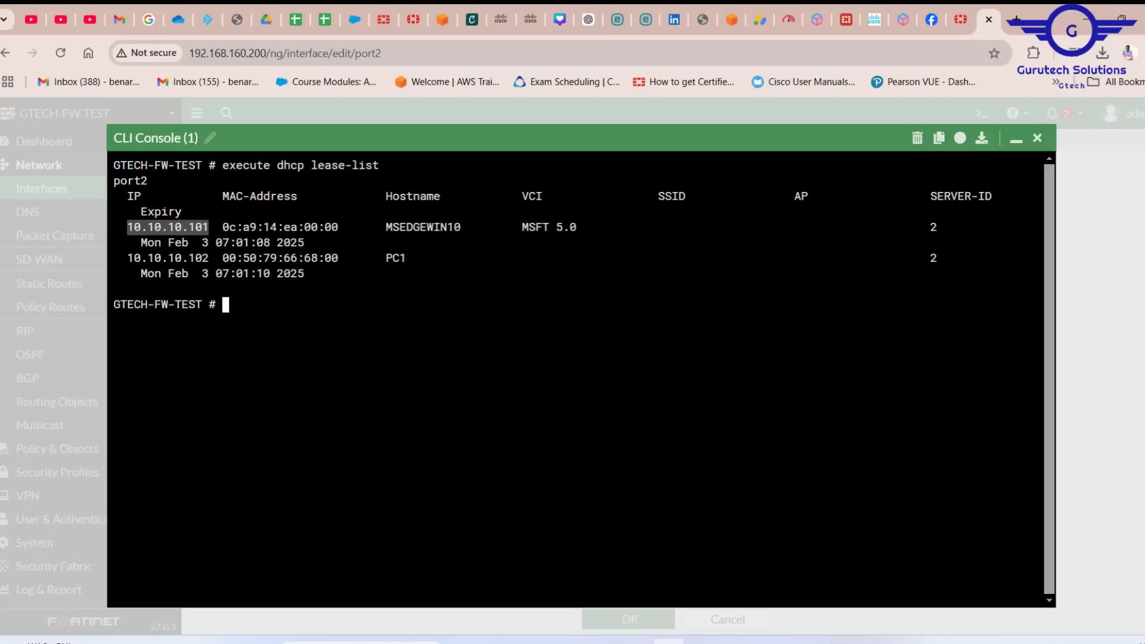
drag(208, 257, 121, 258)
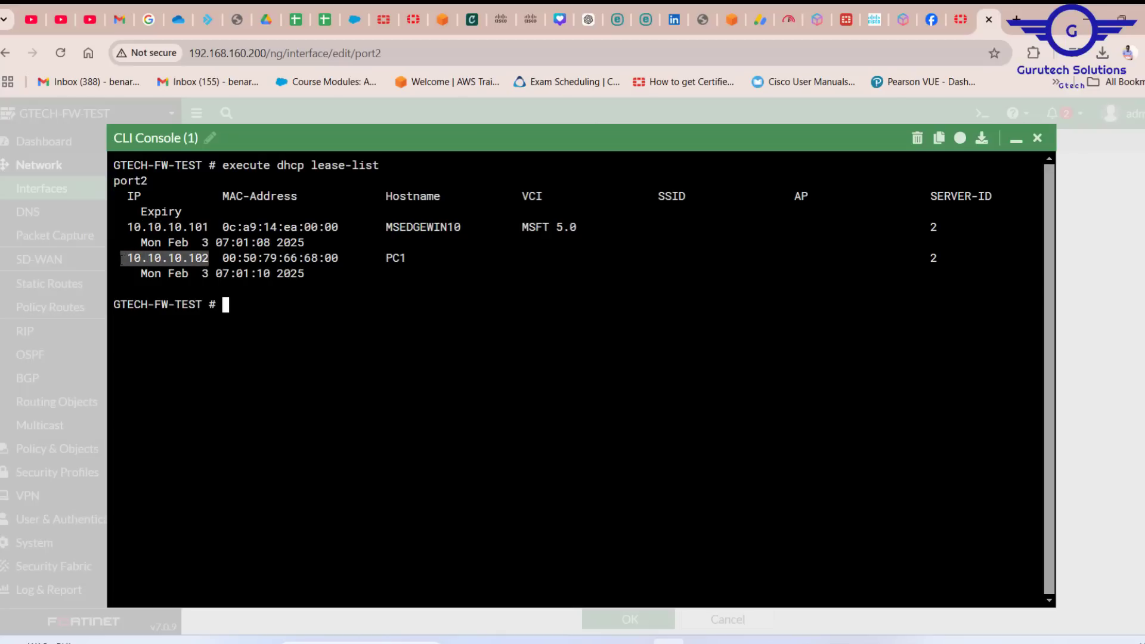
drag(467, 227, 394, 228)
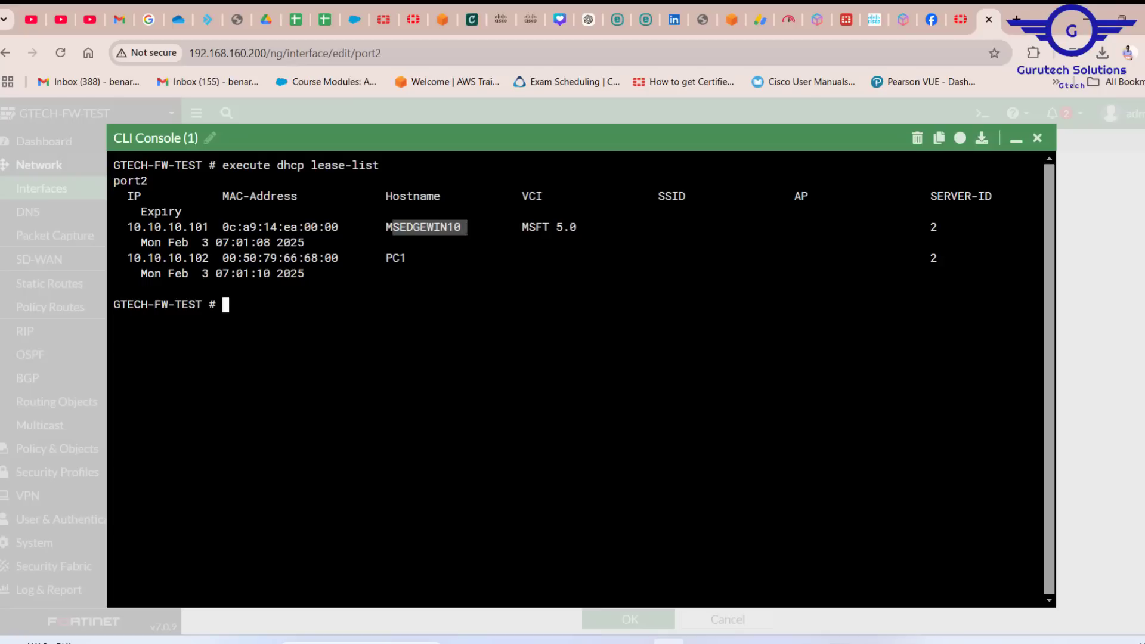
click(402, 258)
drag(402, 257, 386, 258)
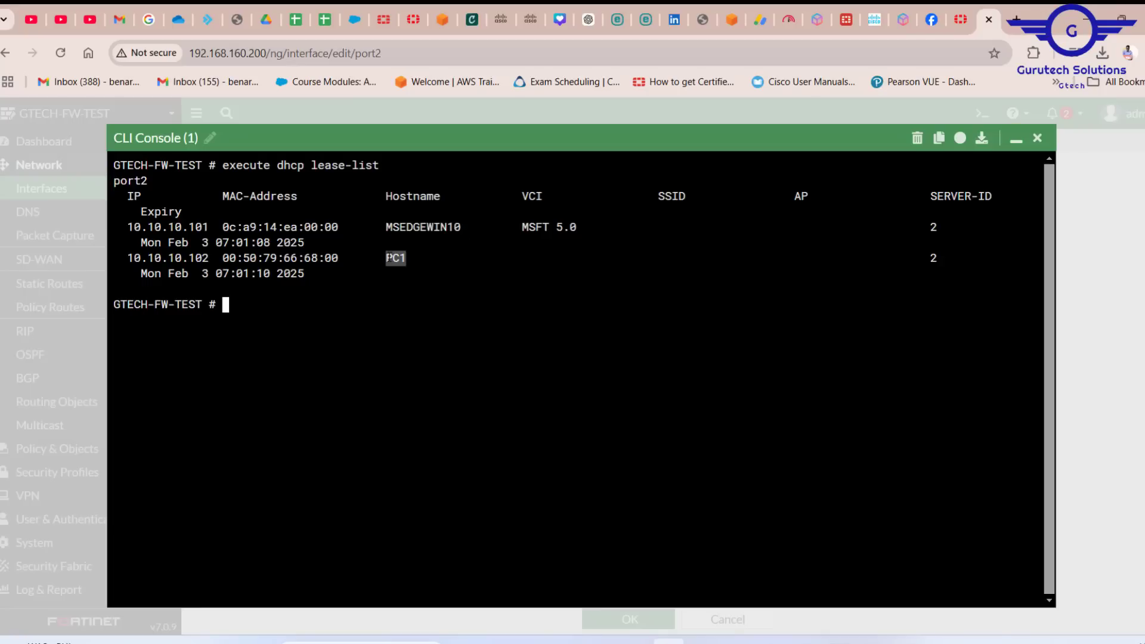
Step: Close the CLI console and save the LAN (port2) interface settings
click(1038, 142)
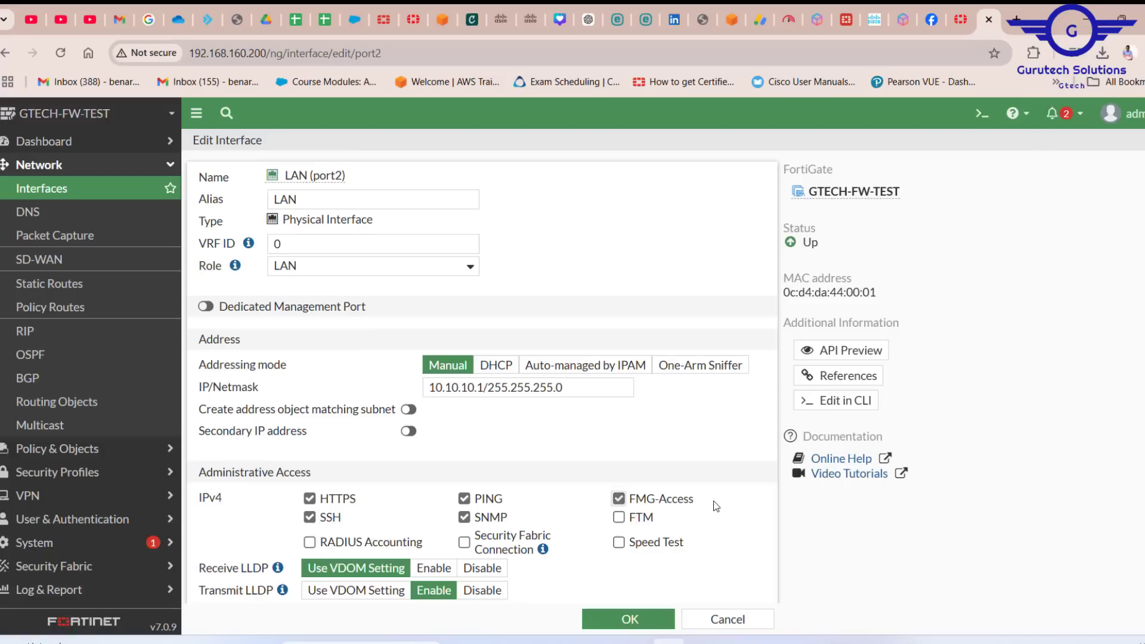
scroll(715, 507, down, 7)
click(627, 619)
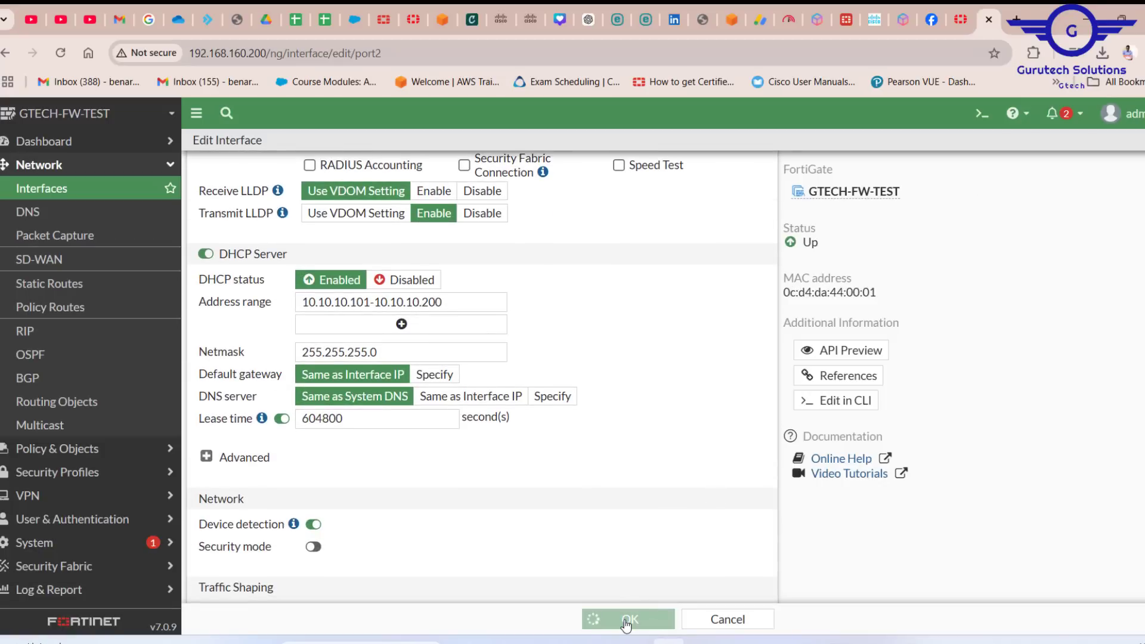